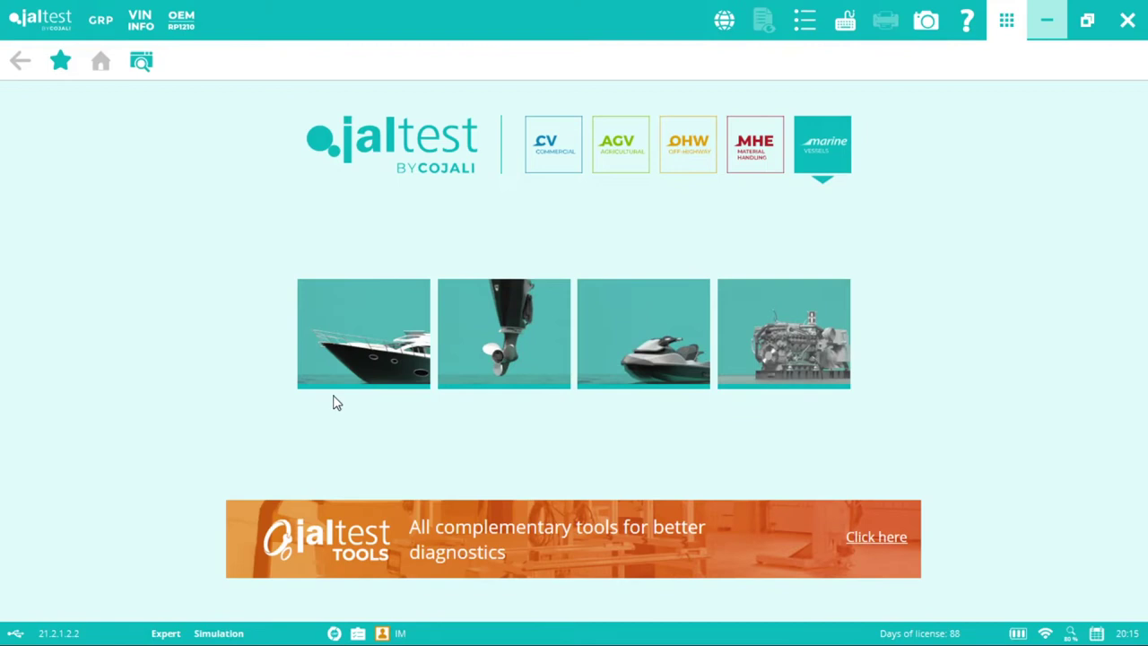
# Review the supported brands for each marine category: inboard engine, outboard engine, watercraft and stationary engine.
pyautogui.click(366, 337)
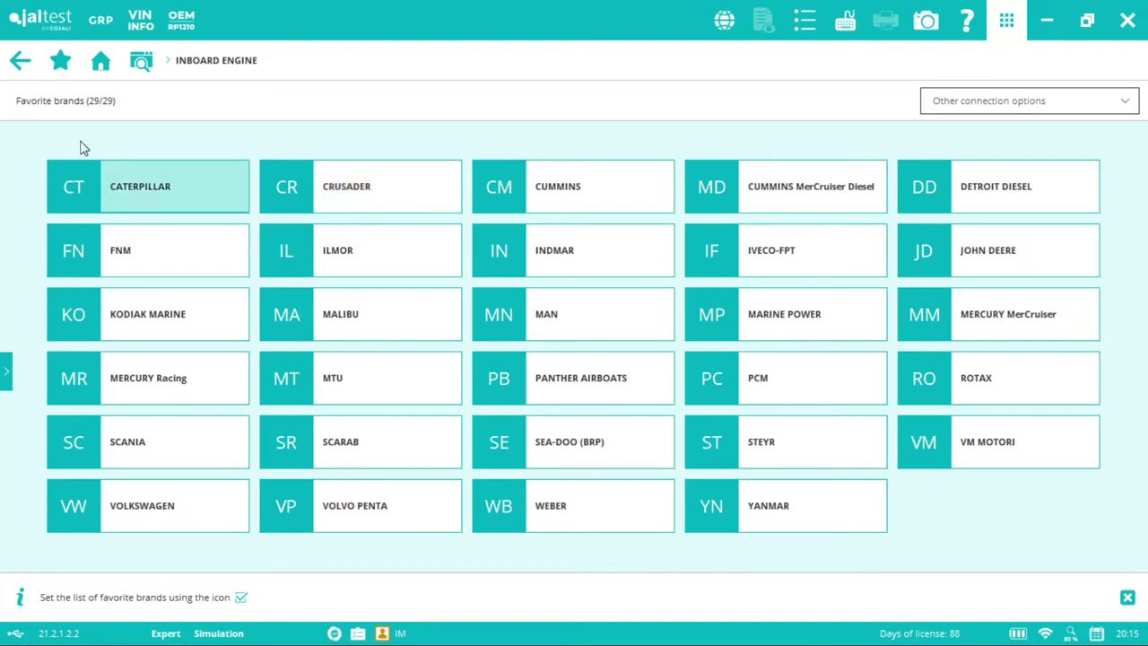
pyautogui.click(21, 61)
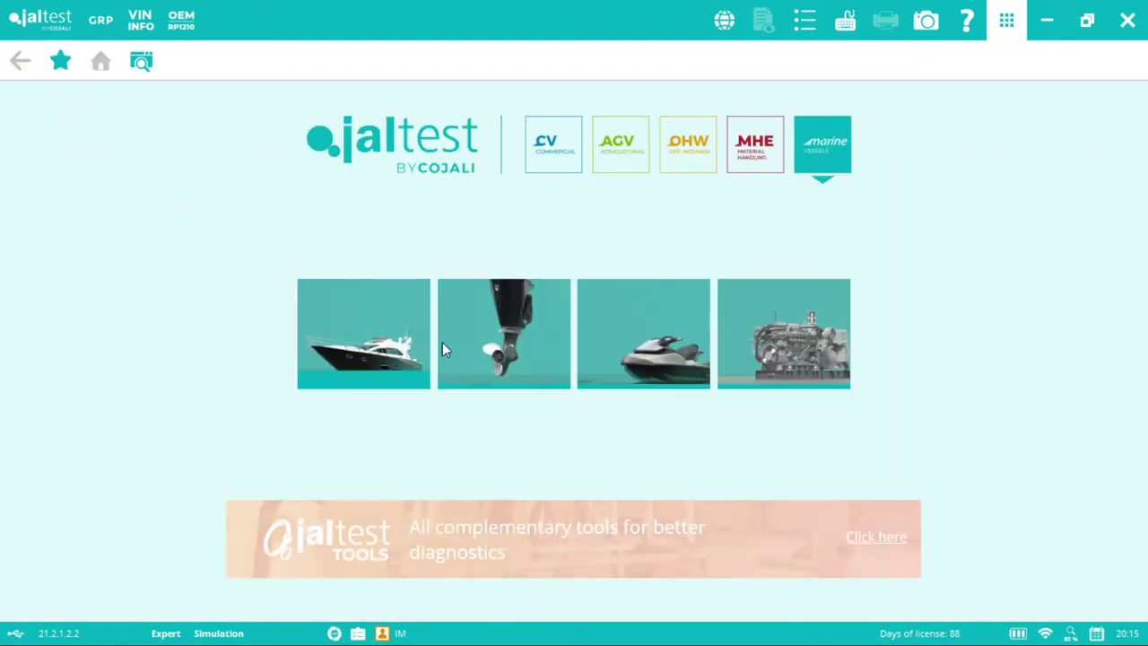
pyautogui.click(542, 369)
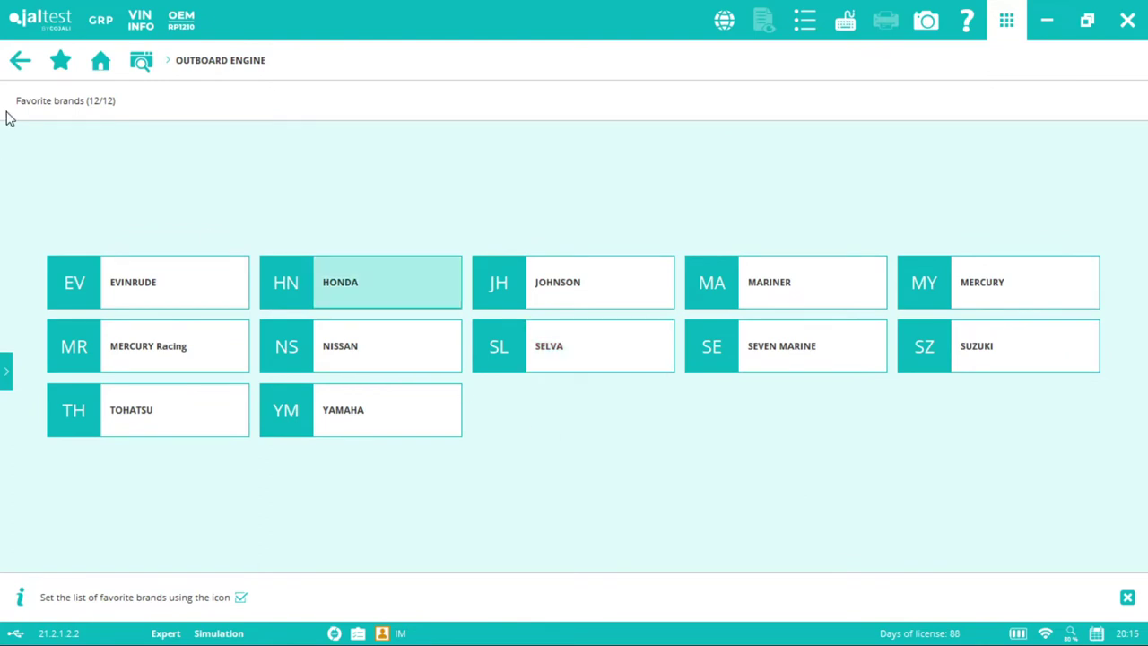
pyautogui.click(16, 64)
pyautogui.click(637, 318)
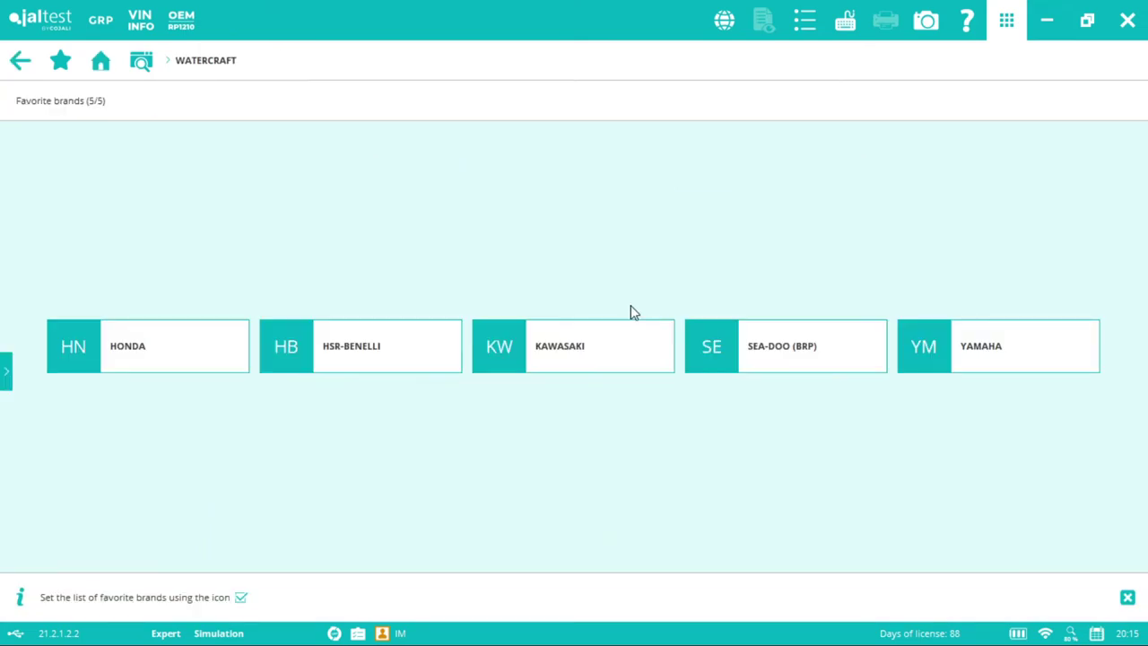
pyautogui.click(18, 64)
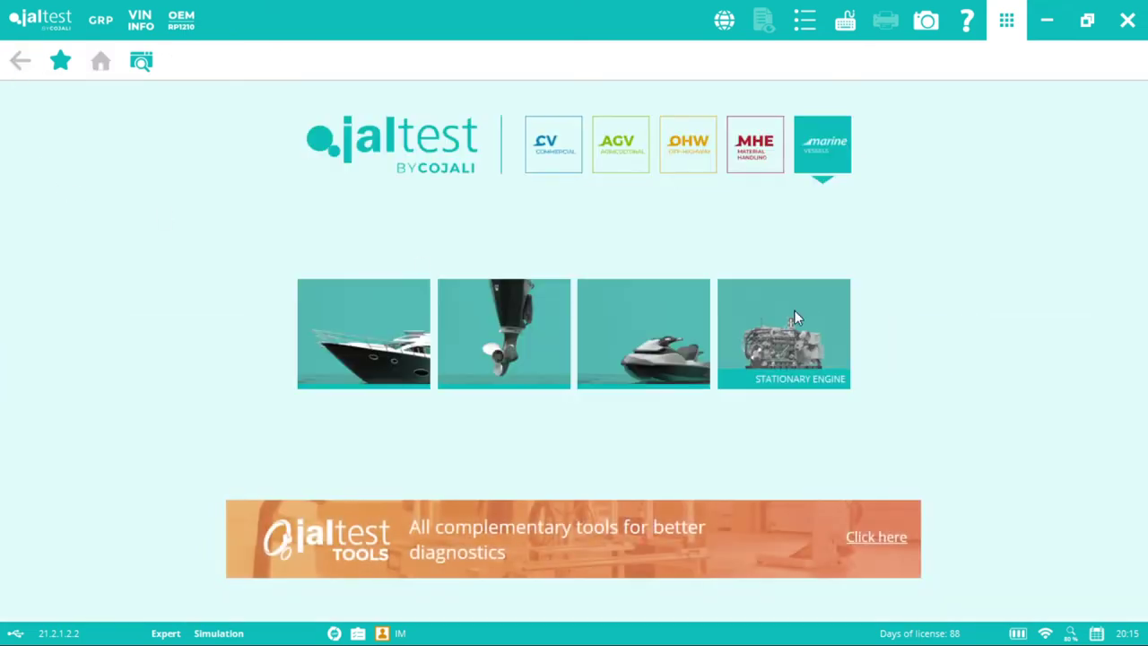
pyautogui.click(843, 334)
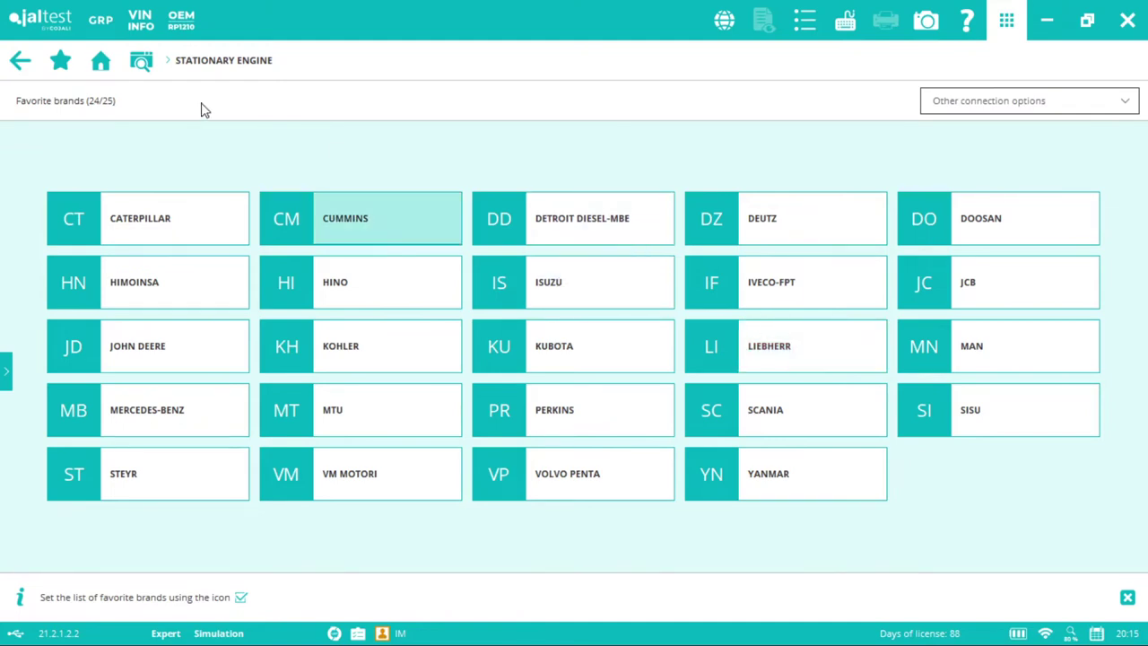
pyautogui.click(19, 65)
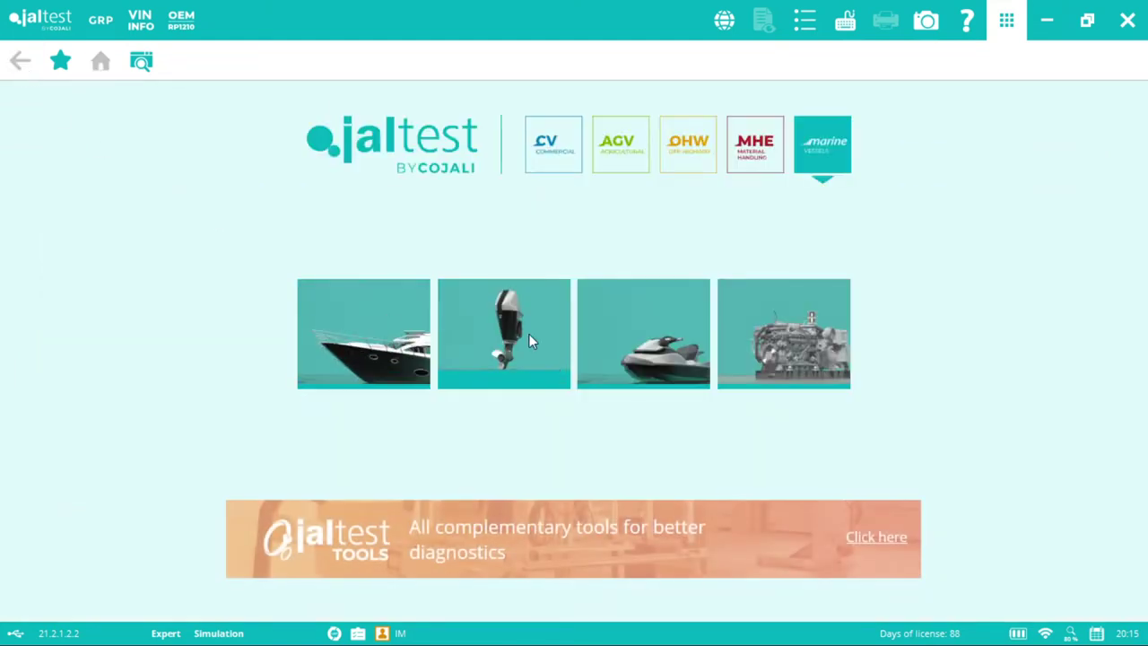
# Choose the F225 model from the F Series of Yamaha outboard engines.
pyautogui.click(508, 330)
pyautogui.click(359, 411)
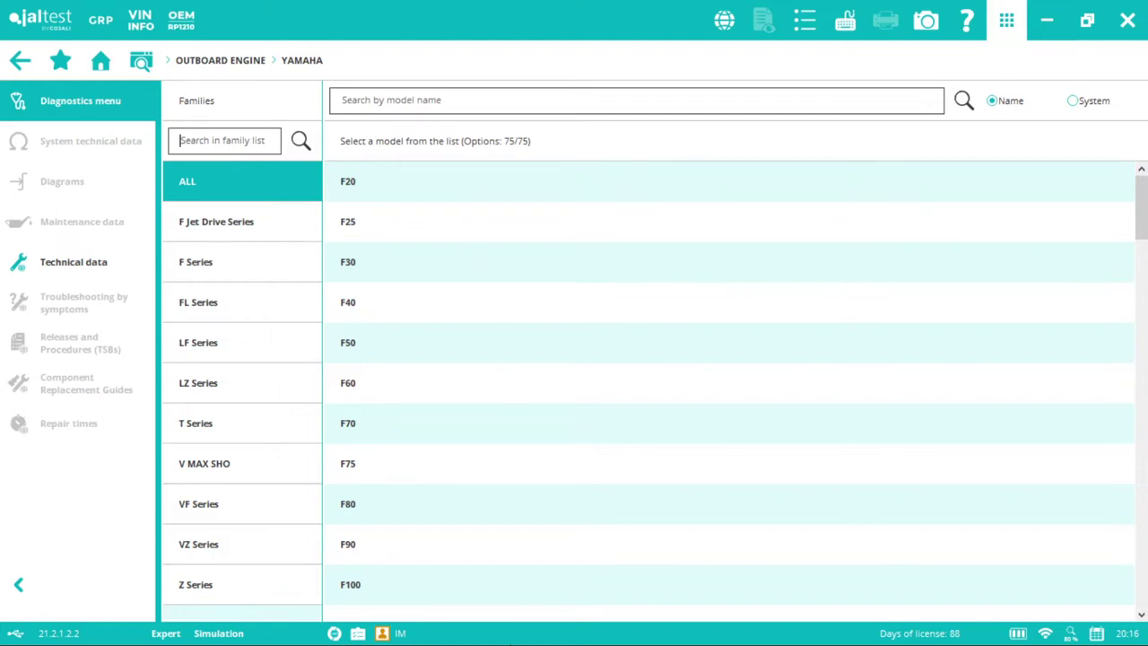
pyautogui.click(213, 264)
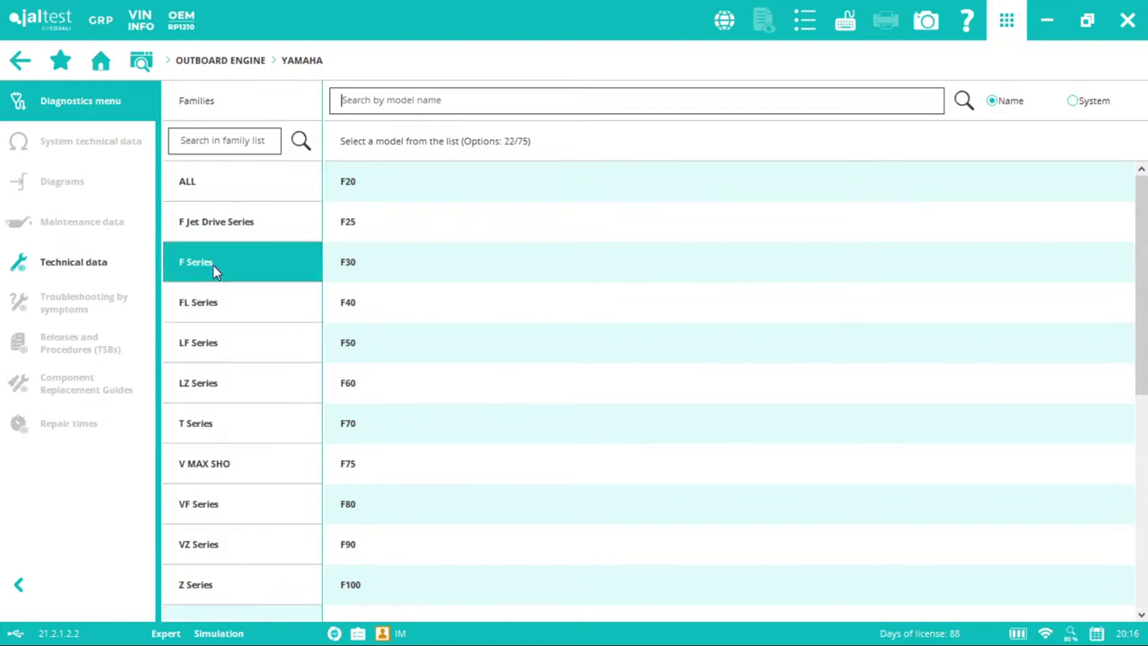
pyautogui.moveTo(1143, 254); pyautogui.dragTo(1143, 428)
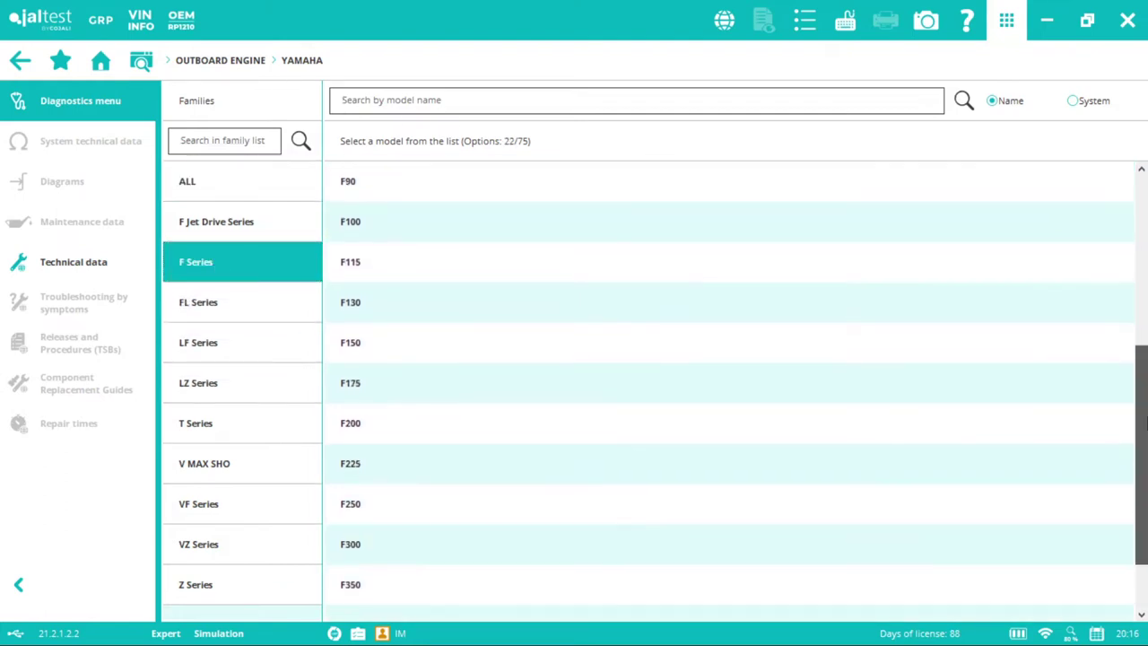
pyautogui.click(478, 474)
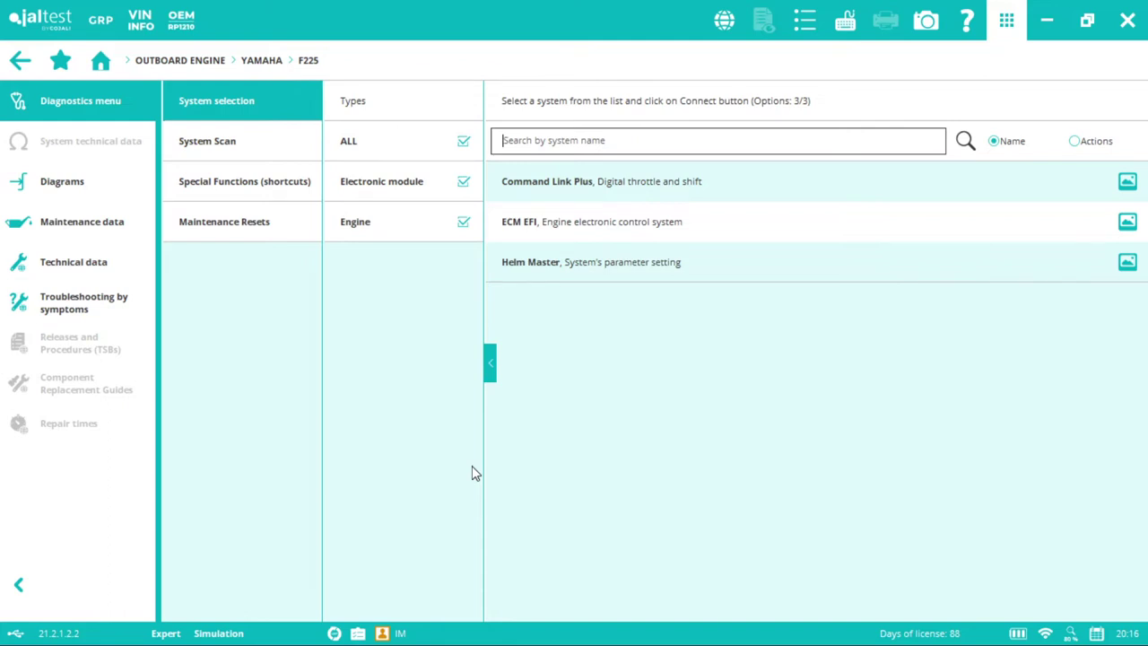
# View the illustration of the Command Link Plus digital throttle and shift system, and close it.
pyautogui.click(1127, 179)
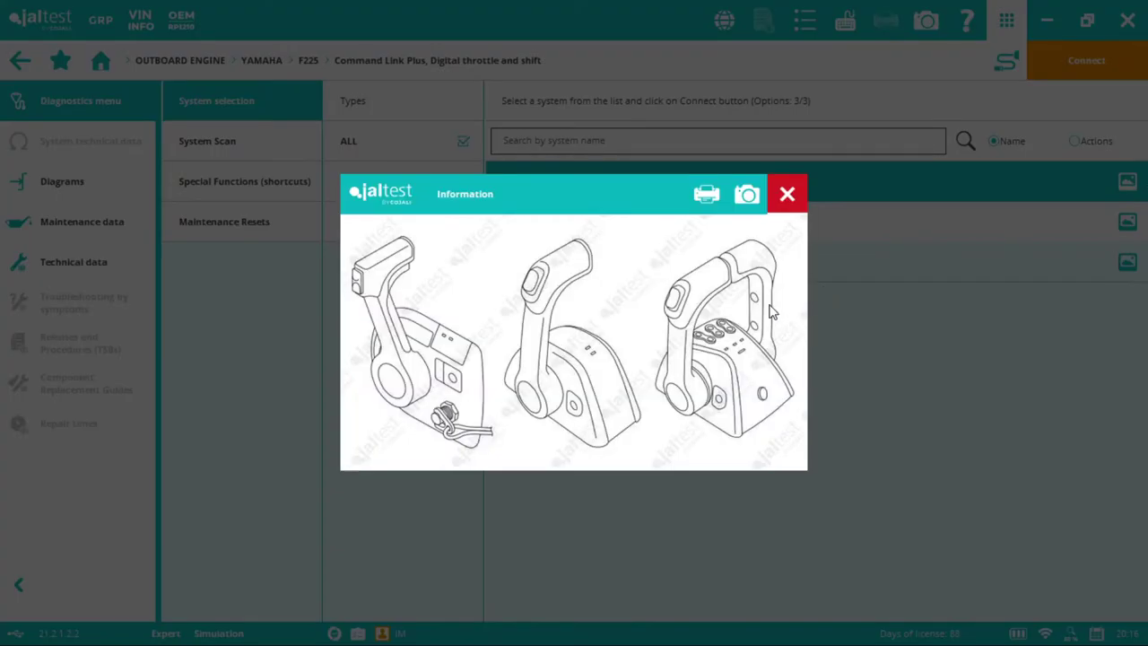
pyautogui.click(787, 203)
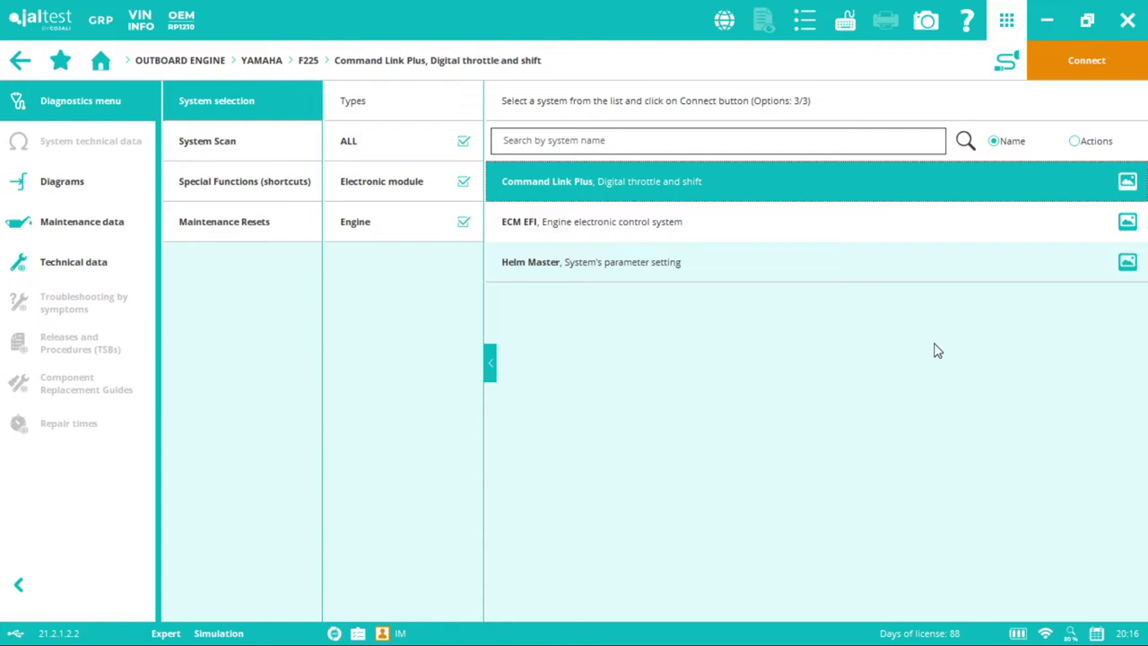
# Select the ECM EFI system and review its direct connector information: location photos, connector detail, pin-out and the JDC 213.9 + JDC 601A cable.
pyautogui.click(877, 225)
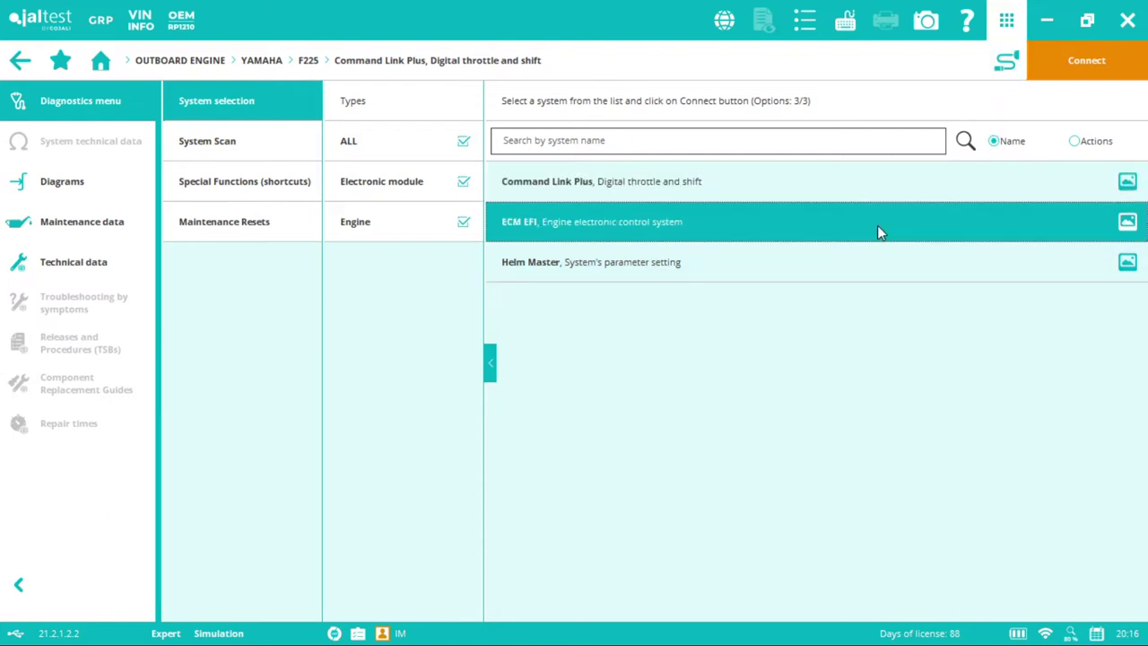
pyautogui.click(1008, 72)
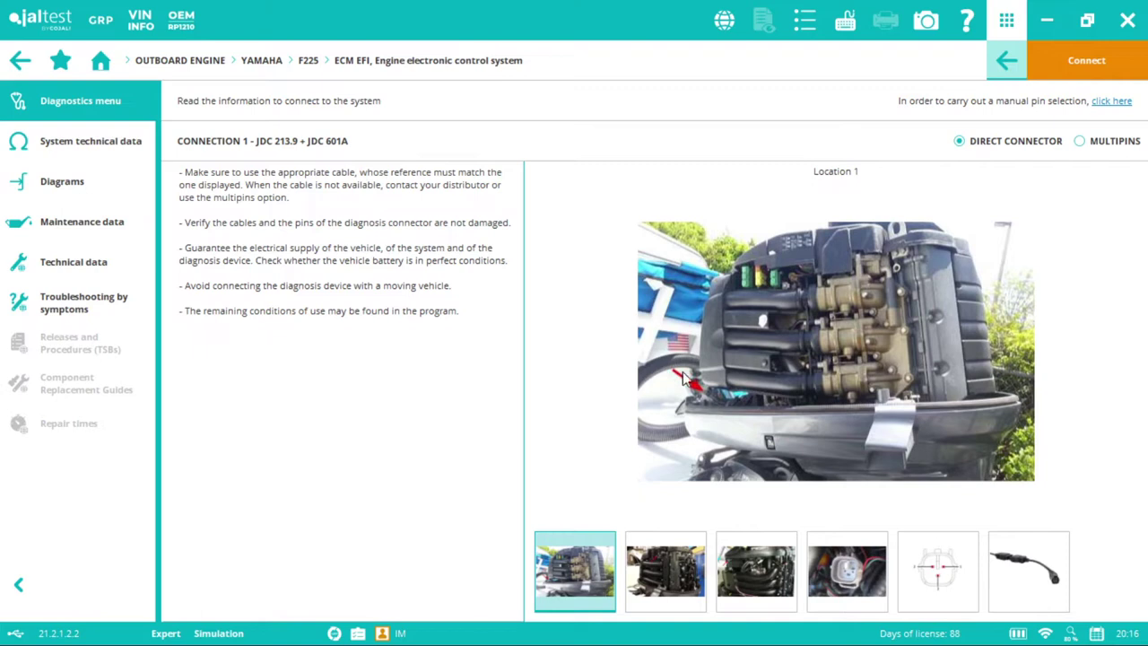
pyautogui.click(658, 565)
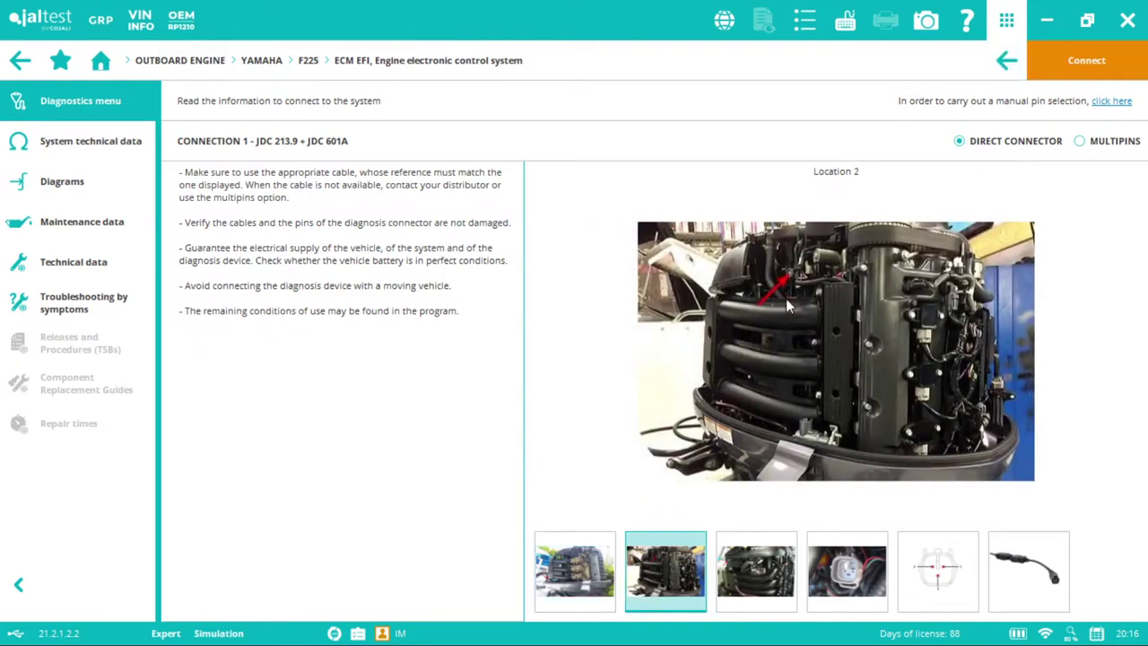
pyautogui.click(763, 549)
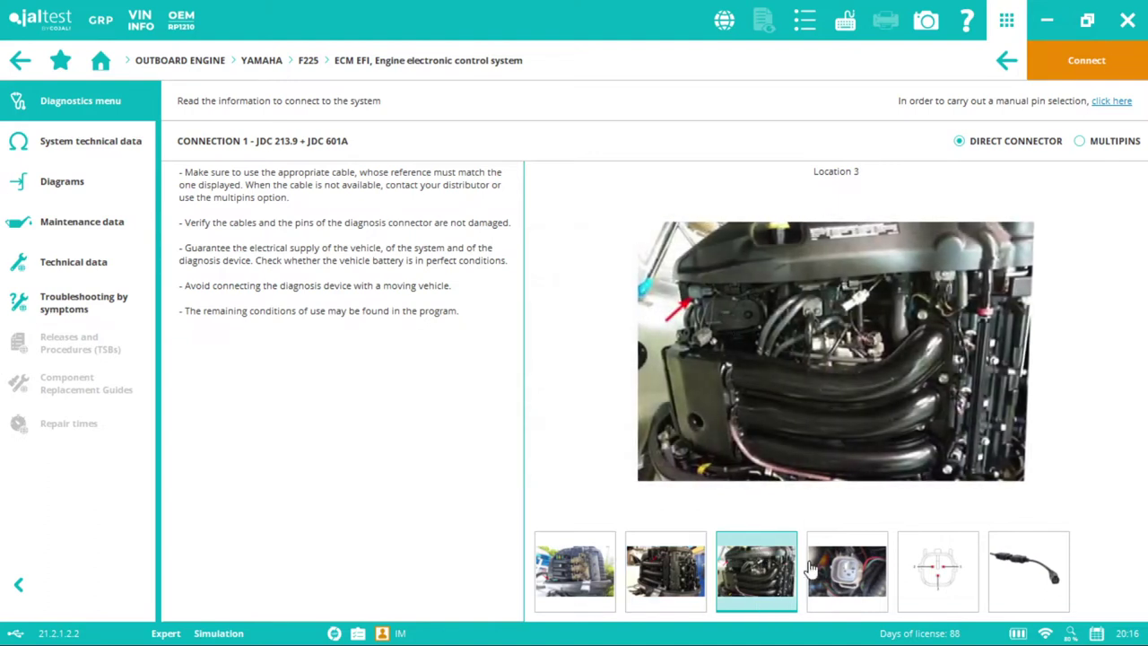
pyautogui.click(810, 567)
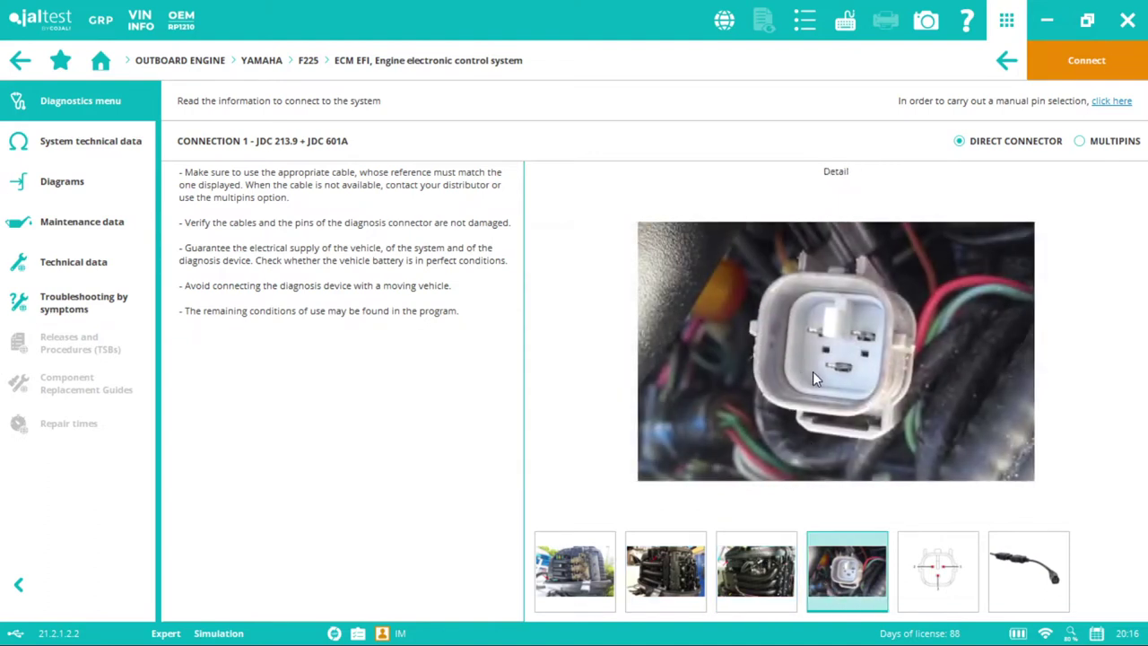
pyautogui.click(933, 570)
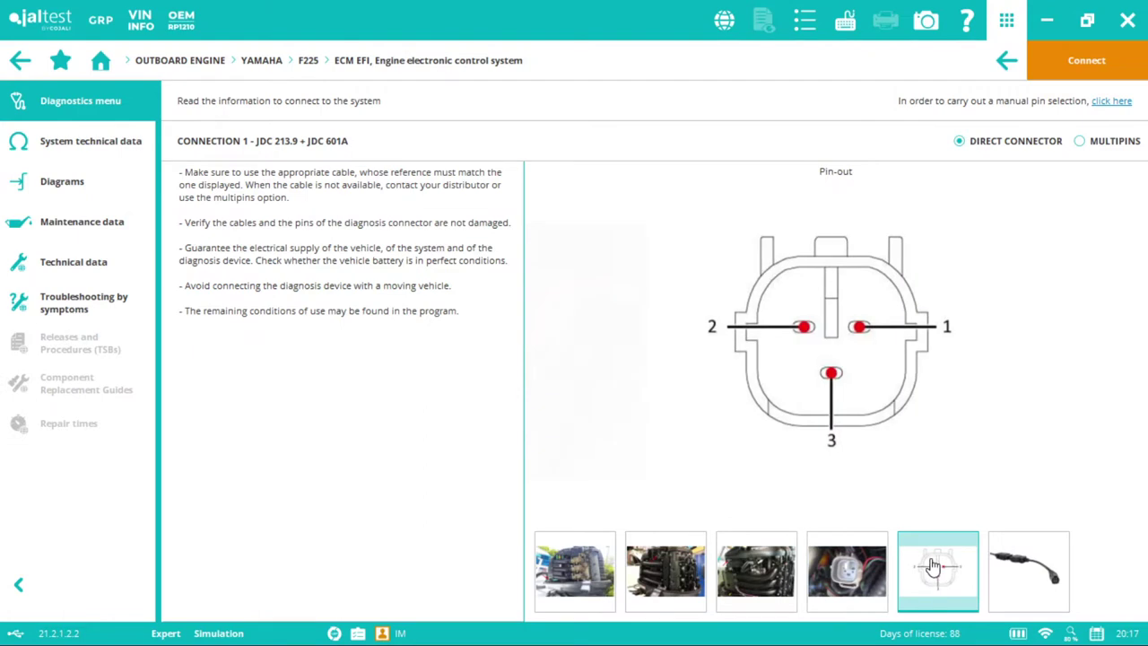
pyautogui.click(1017, 585)
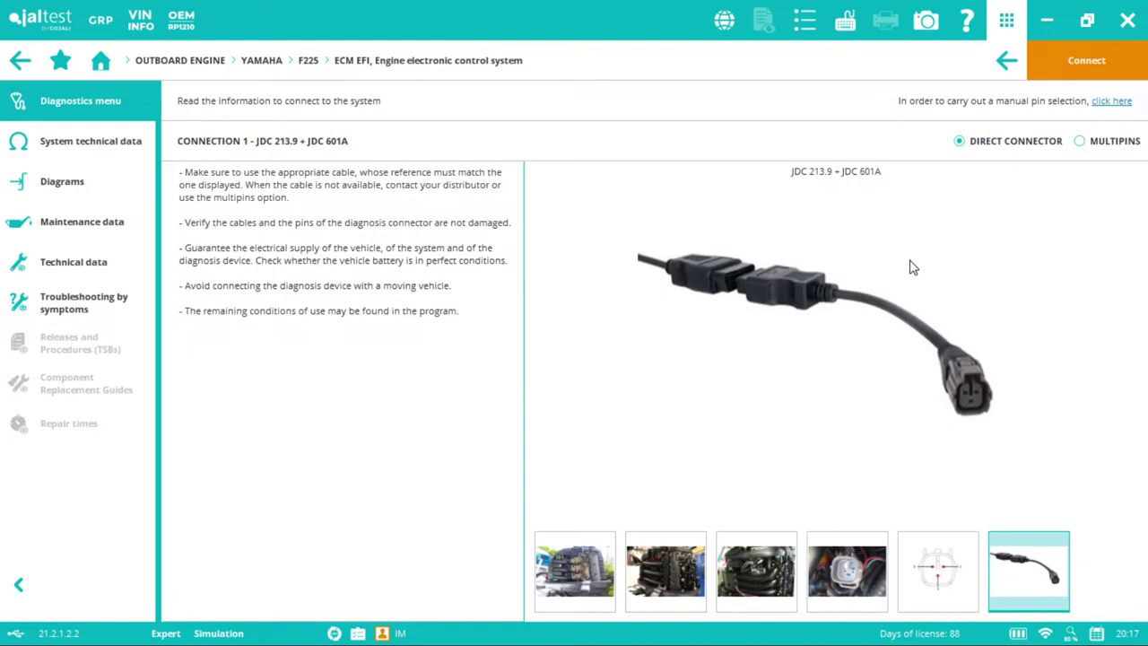
# Review the multipins connection option, comparing the connector pin-out with the JDC 213.9 + JTP 101 + JTP7 cable combination.
pyautogui.click(1080, 142)
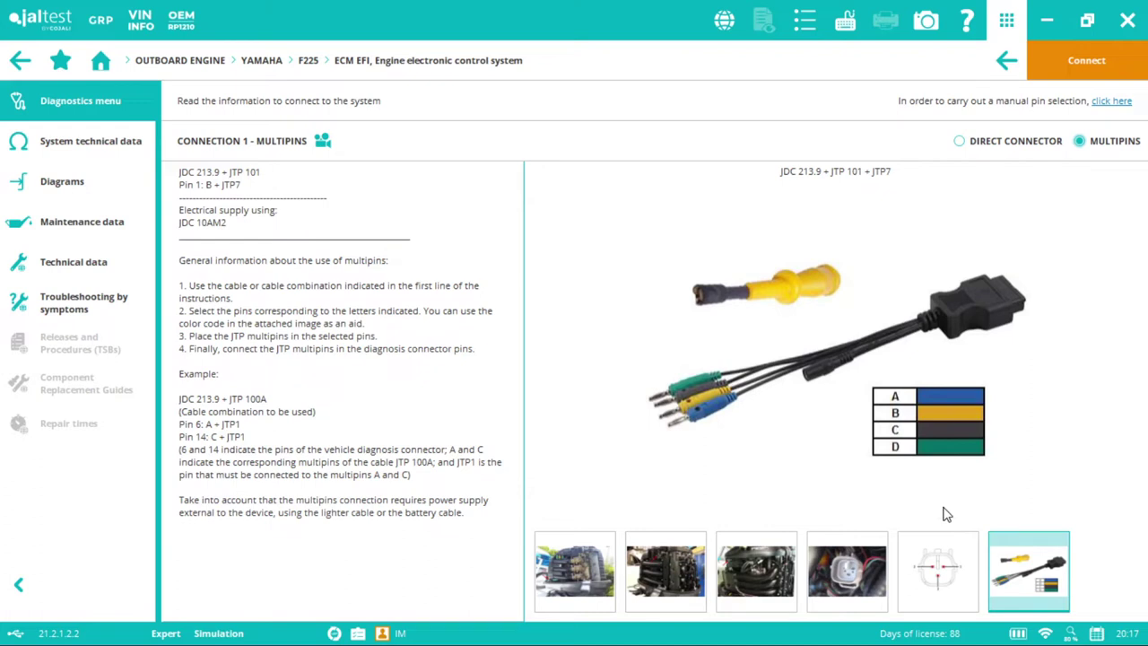
pyautogui.click(949, 567)
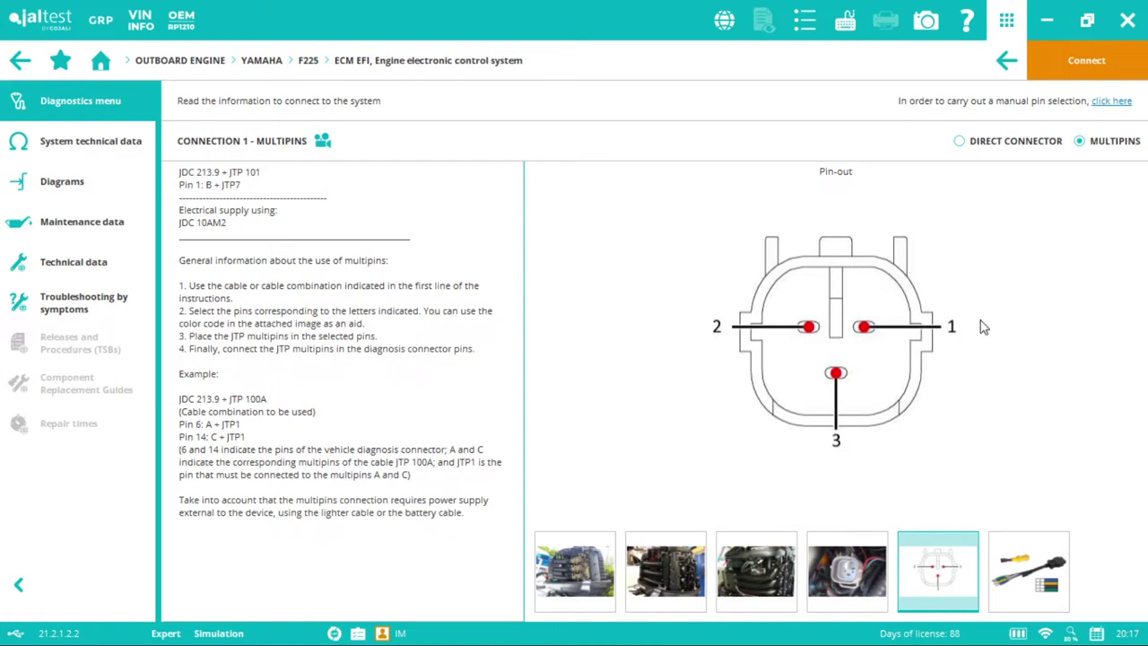
pyautogui.click(1023, 576)
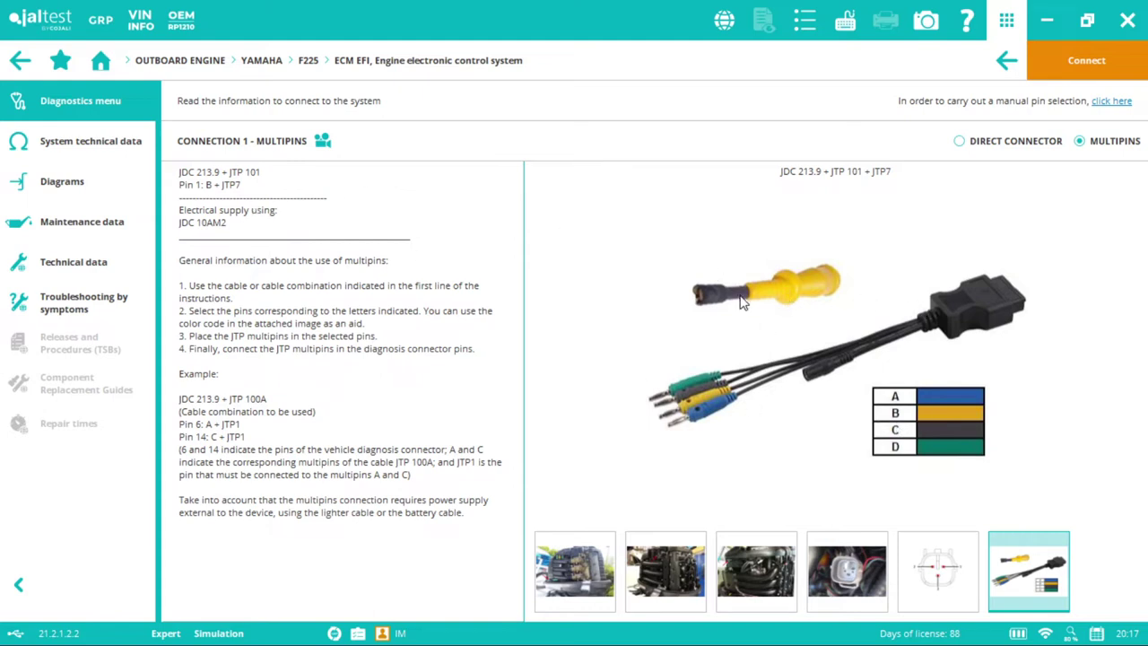
pyautogui.click(954, 560)
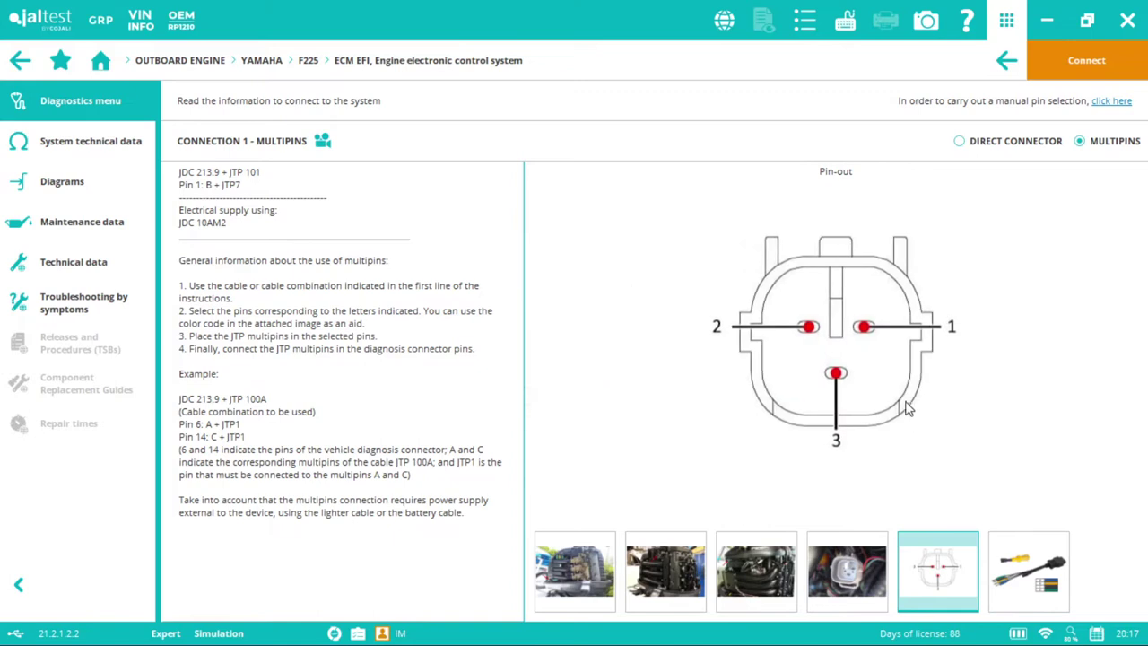
pyautogui.click(100, 231)
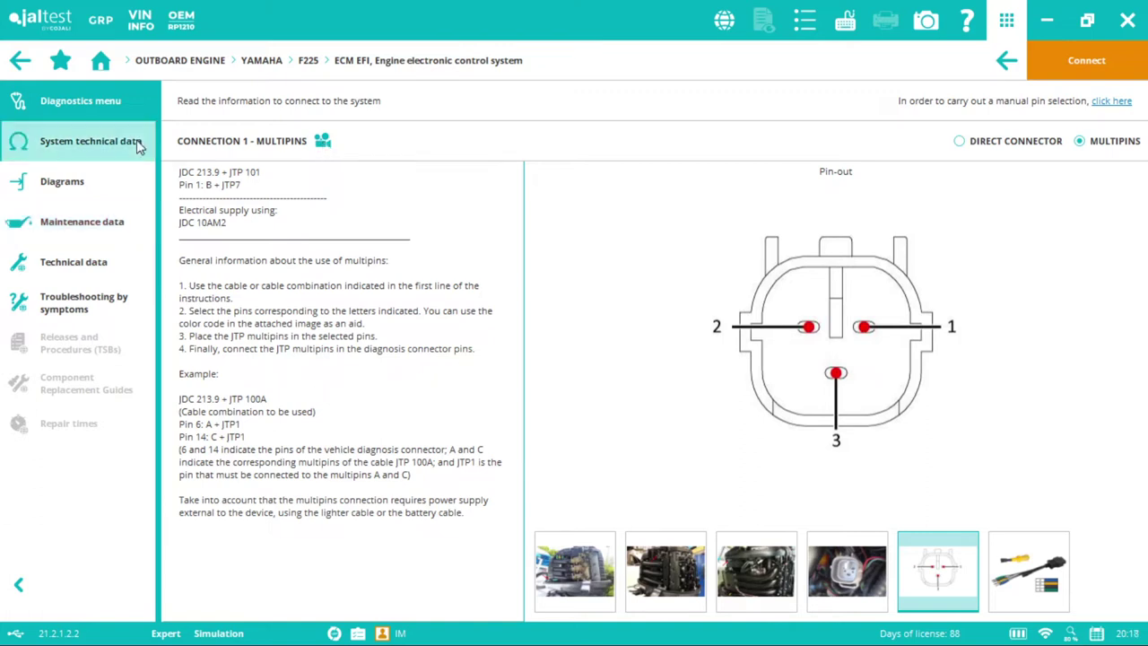
# Connect to the ECM EFI system using the direct connector option and read its stored fault codes.
pyautogui.click(953, 142)
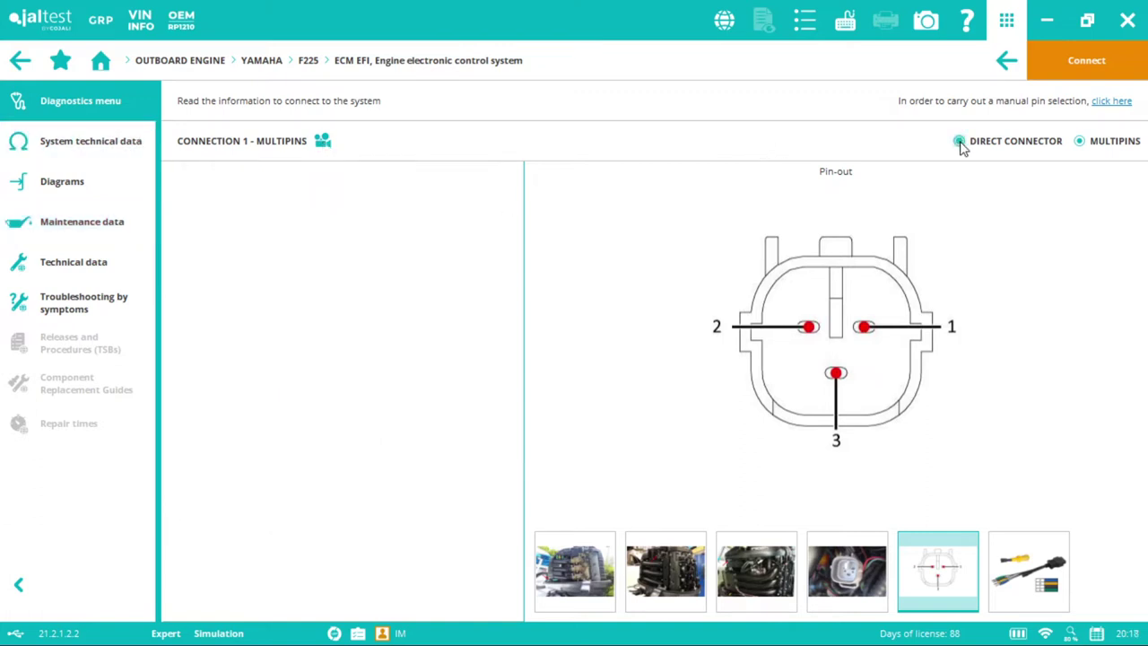
pyautogui.click(1085, 63)
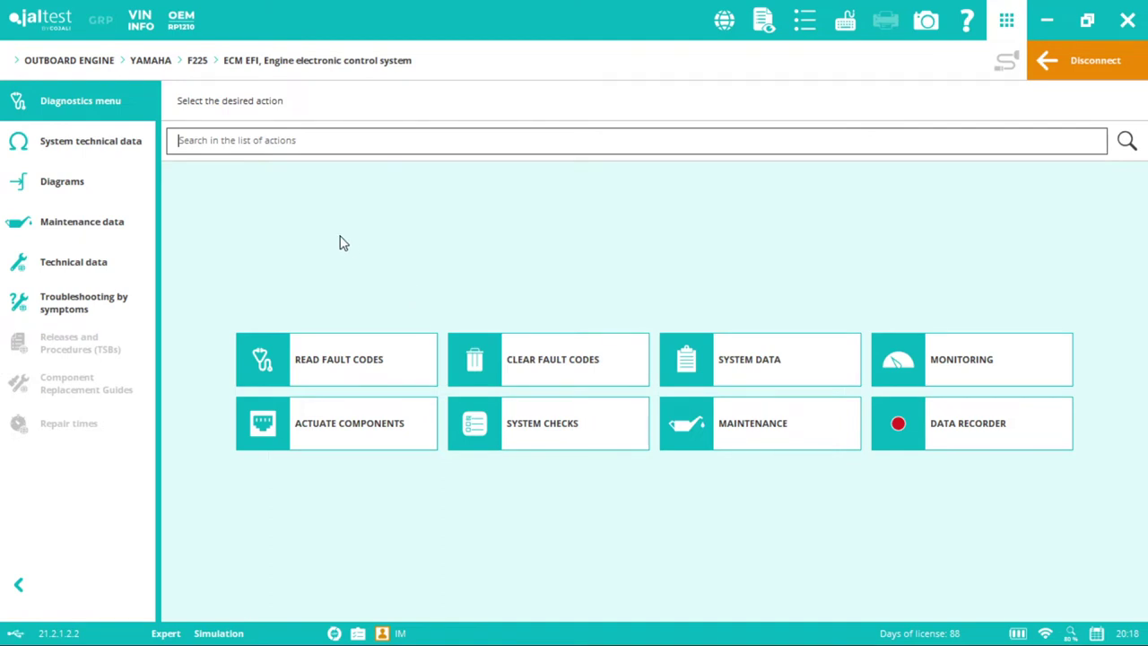
pyautogui.click(357, 348)
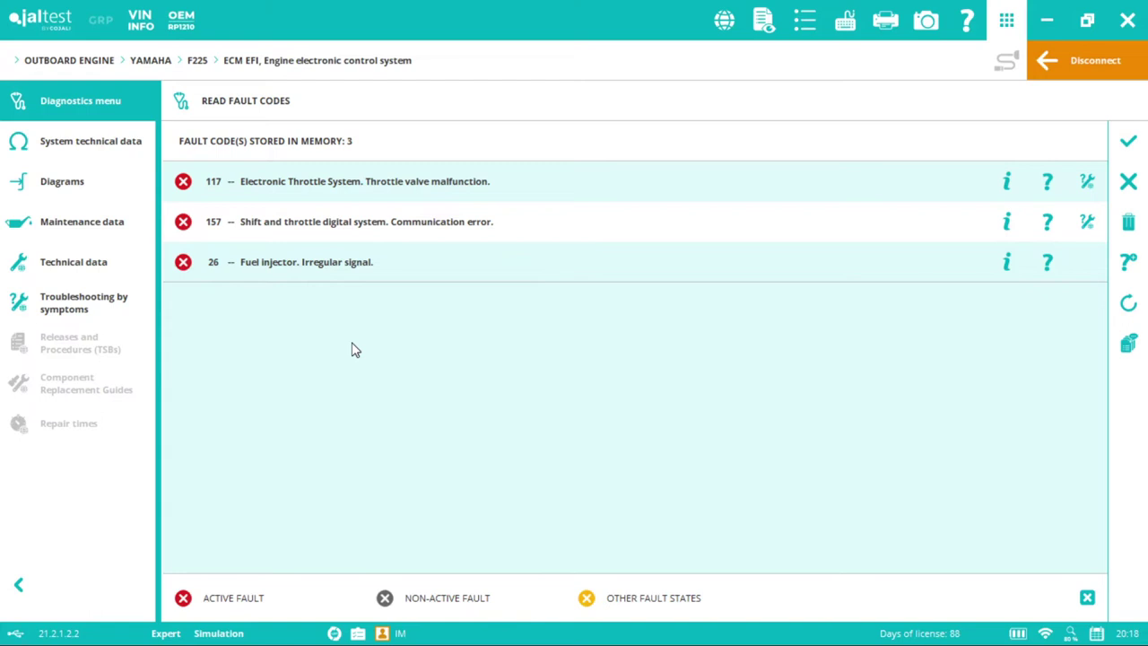
pyautogui.click(371, 236)
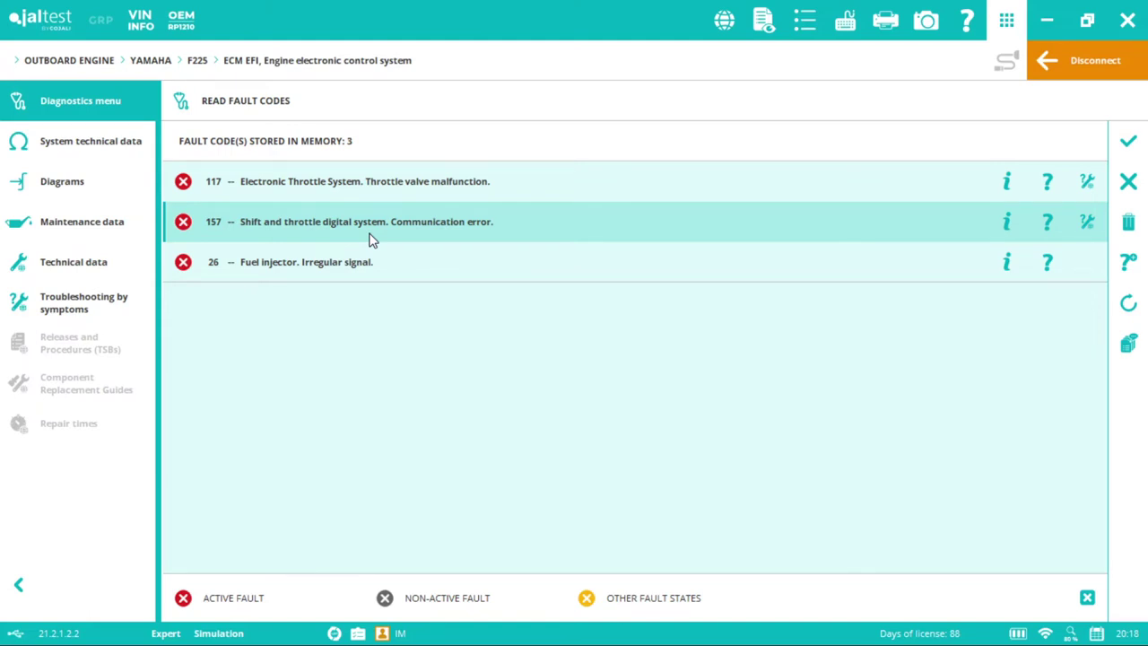
pyautogui.click(150, 304)
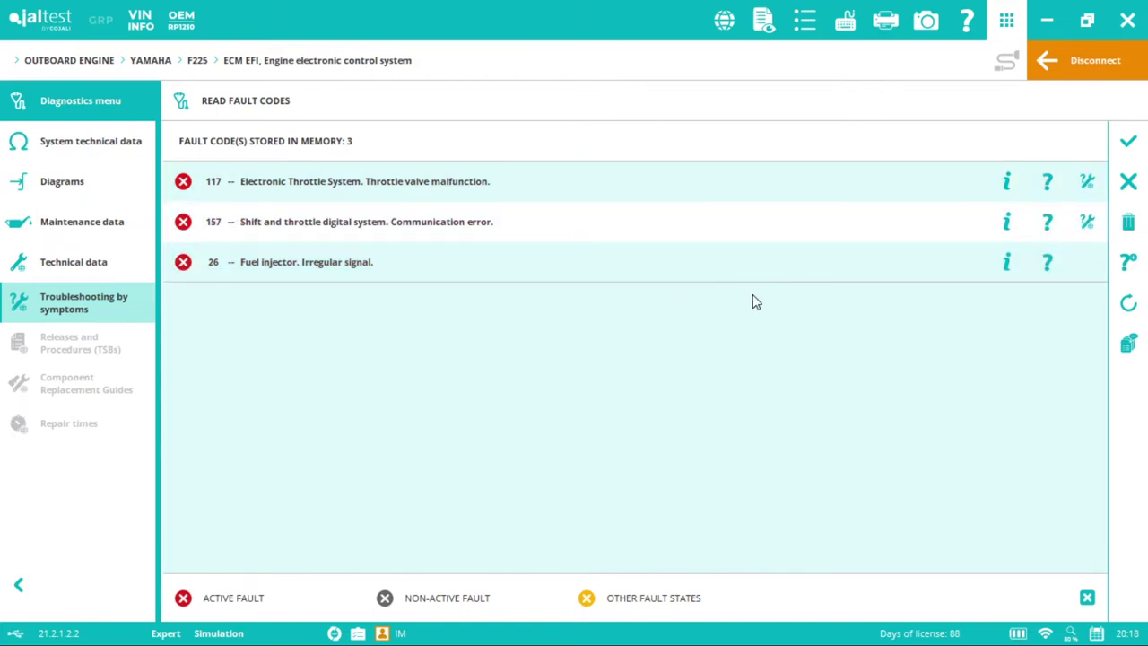
# Examine the freeze frame data of fault code 117 and the components related to the fault.
pyautogui.click(1005, 183)
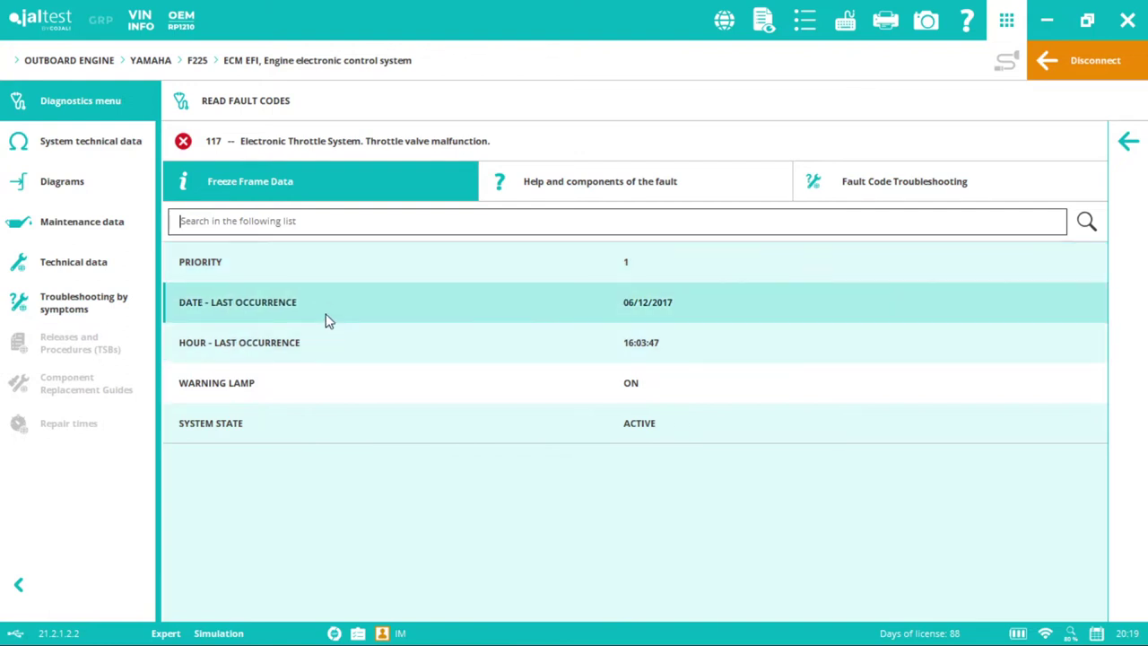
pyautogui.click(615, 183)
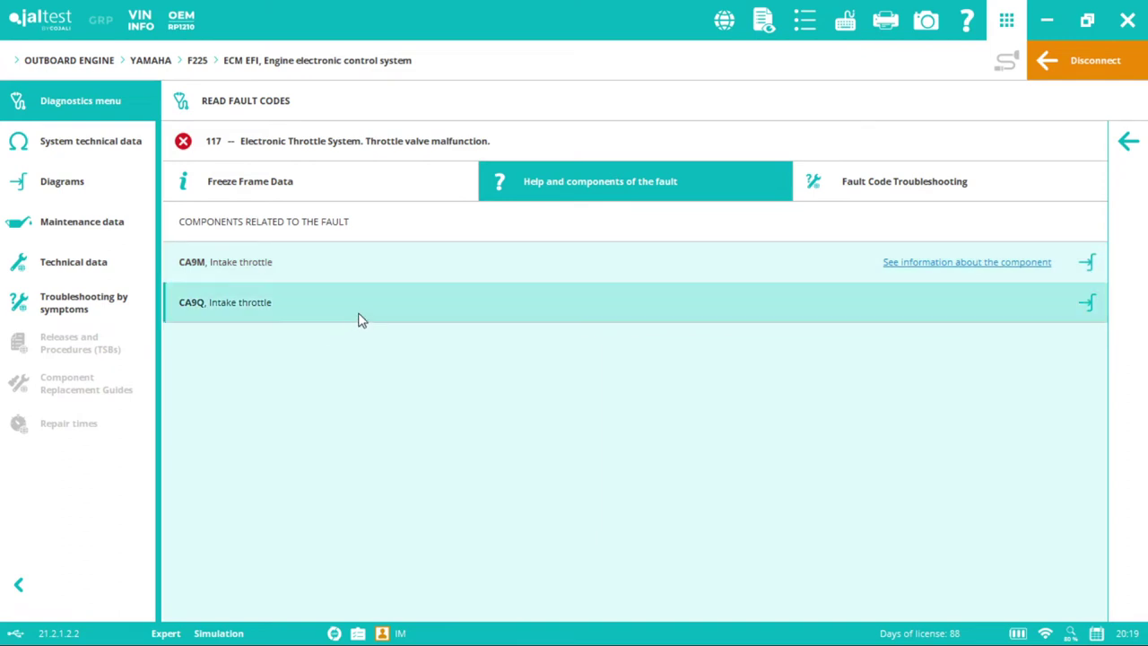
# Open the component information for the CA9M intake throttle and examine enlarged views of its drawing and its location on the engine.
pyautogui.click(957, 262)
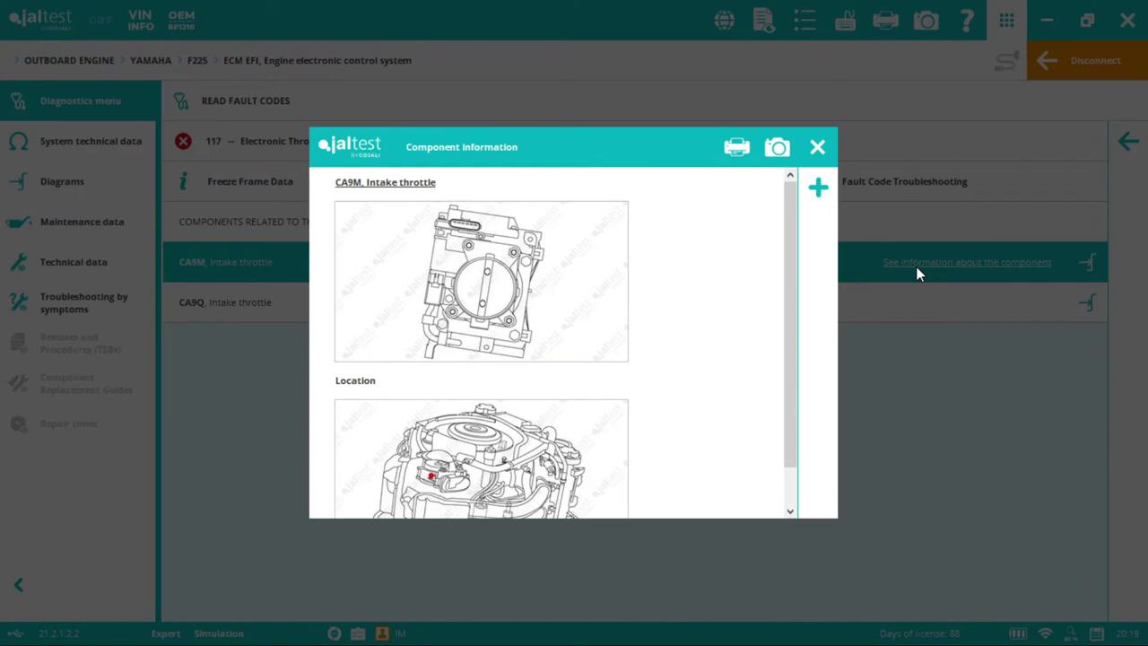
pyautogui.click(597, 260)
pyautogui.click(786, 194)
pyautogui.scroll(-1, 787, 254)
pyautogui.click(526, 455)
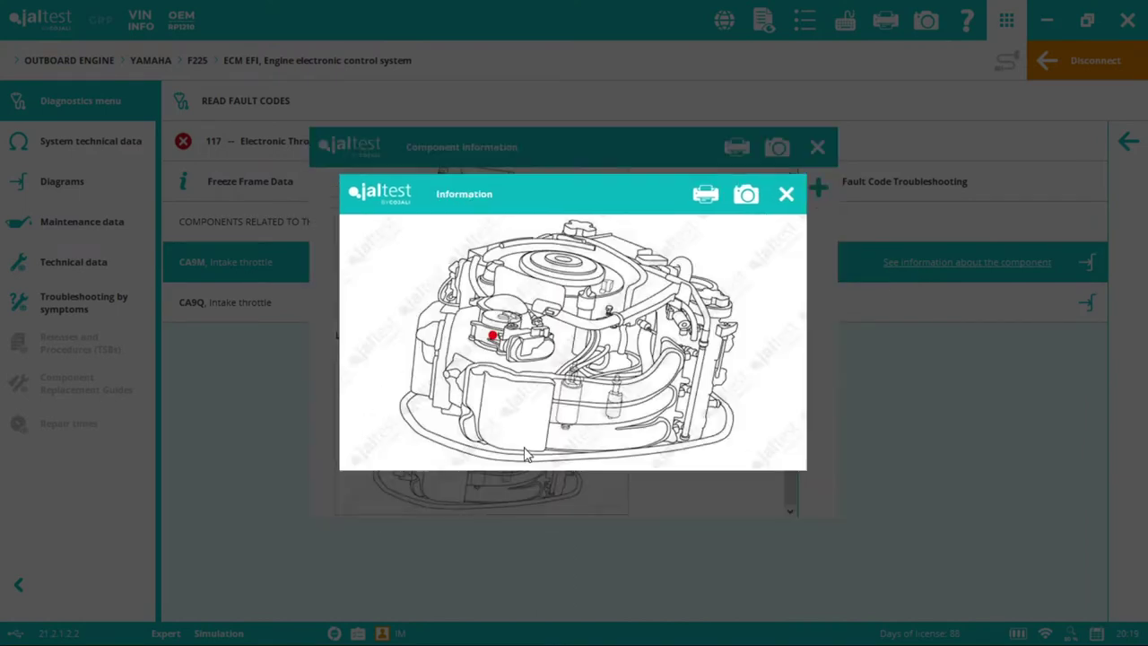
pyautogui.click(785, 196)
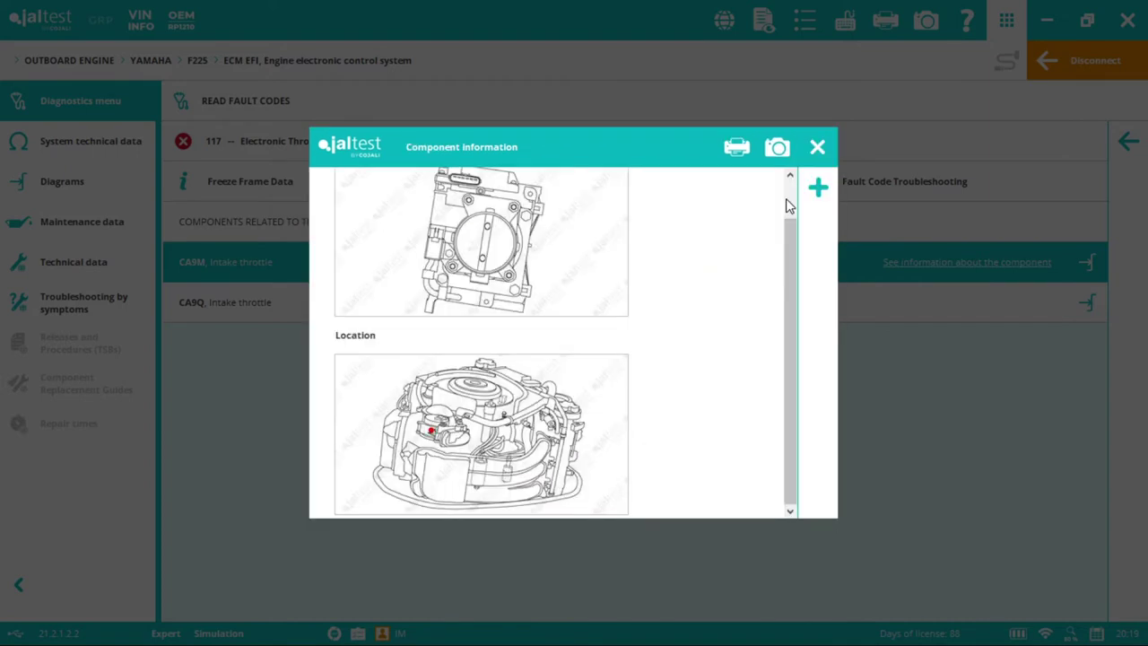
# Close the component information and examine the CA9M intake throttle and its connections in the wiring diagram.
pyautogui.moveTo(786, 272); pyautogui.dragTo(788, 231)
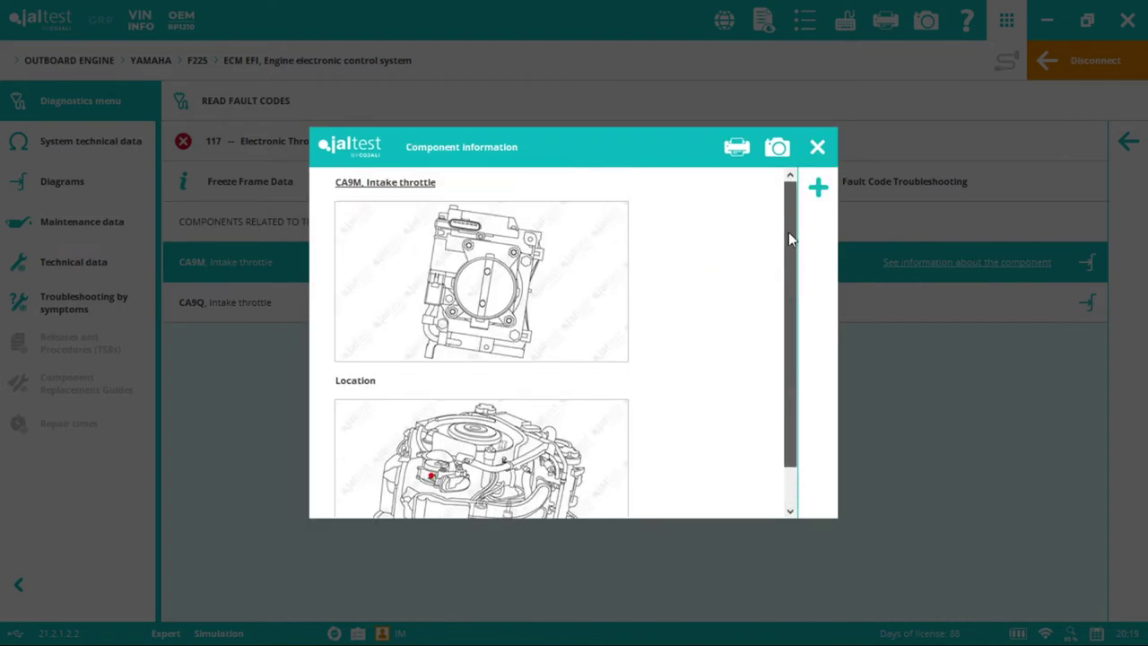
pyautogui.click(818, 149)
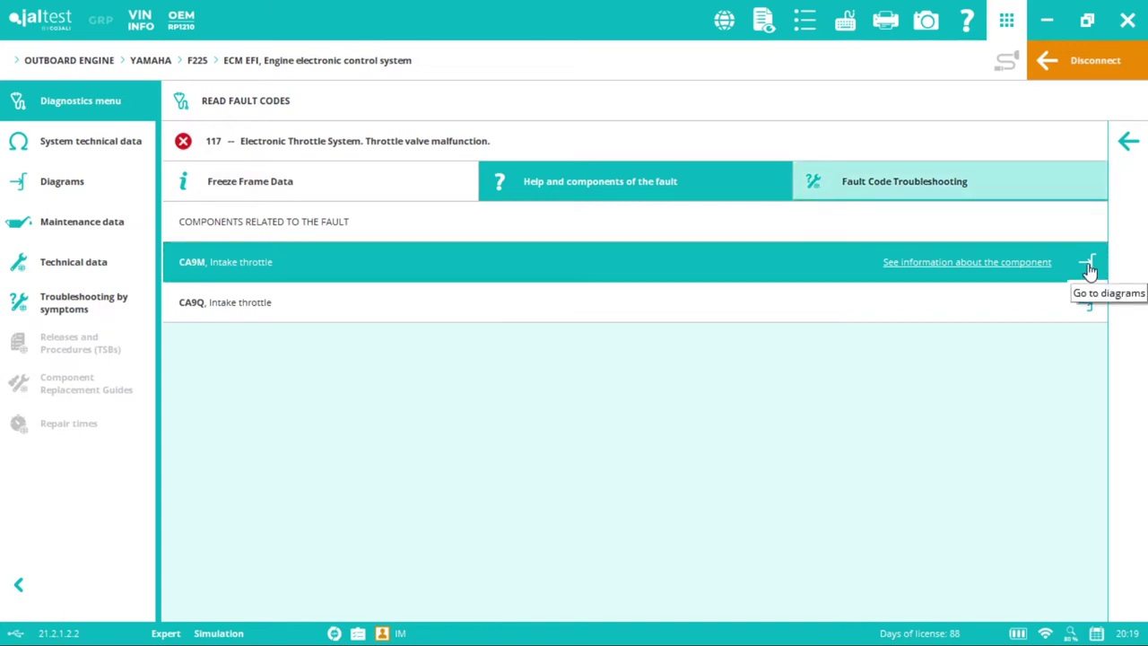
pyautogui.click(1088, 267)
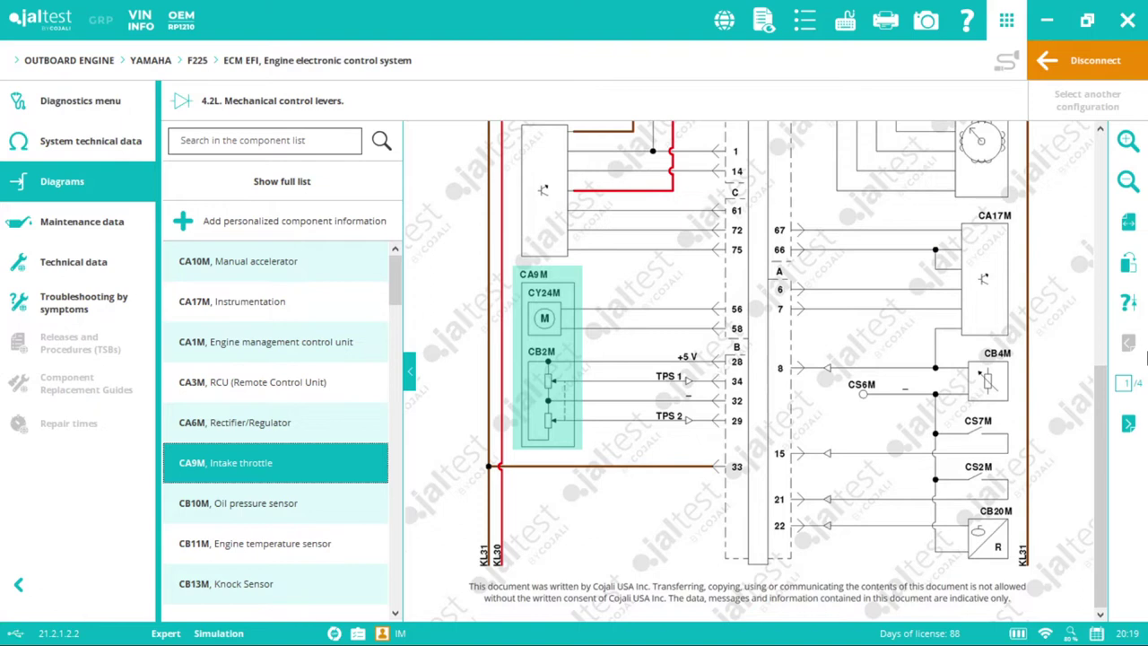
pyautogui.moveTo(1098, 488); pyautogui.dragTo(1093, 439)
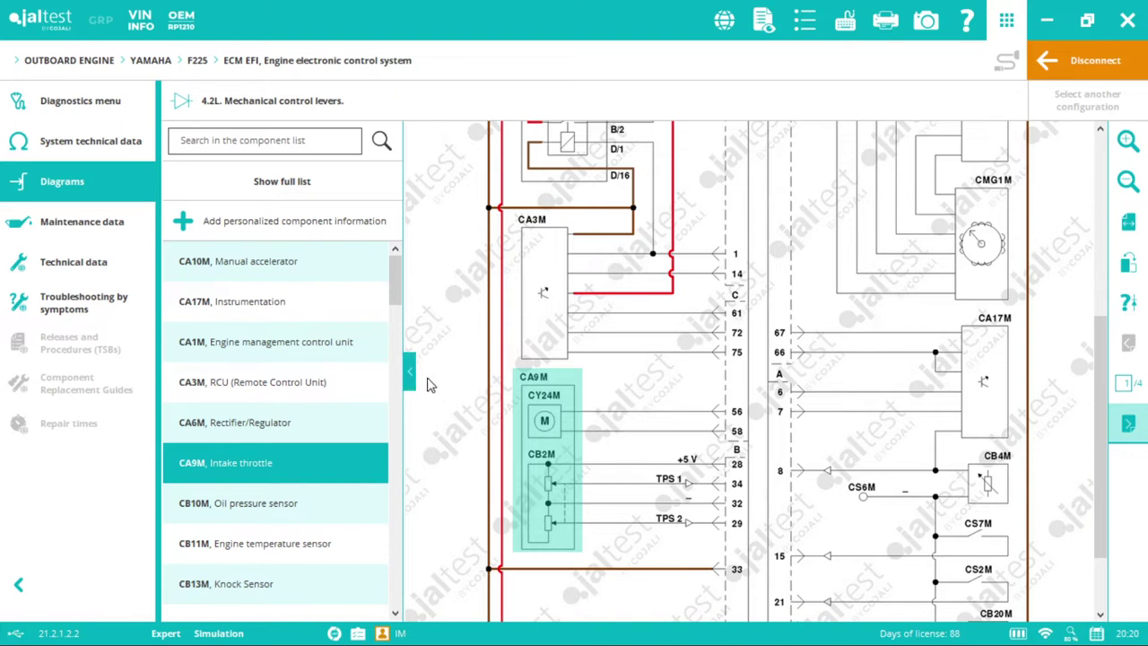
pyautogui.moveTo(1091, 478)
pyautogui.mouseDown()
pyautogui.moveTo(1097, 296)
pyautogui.moveTo(1088, 478)
pyautogui.mouseUp()
pyautogui.scroll(-2, 1088, 478)
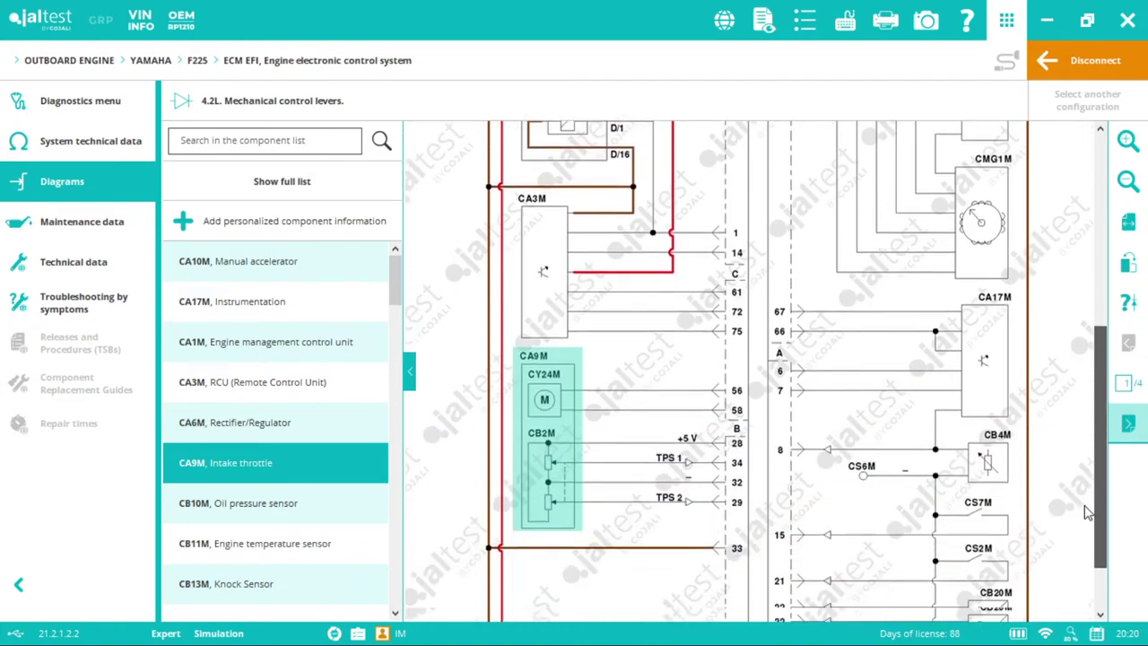
pyautogui.moveTo(397, 298)
pyautogui.mouseDown()
pyautogui.moveTo(425, 574)
pyautogui.moveTo(415, 592)
pyautogui.moveTo(415, 296)
pyautogui.mouseUp()
# Collapse the component list and look over page 1 of the Yamaha outboard wiring diagram at full width.
pyautogui.click(410, 385)
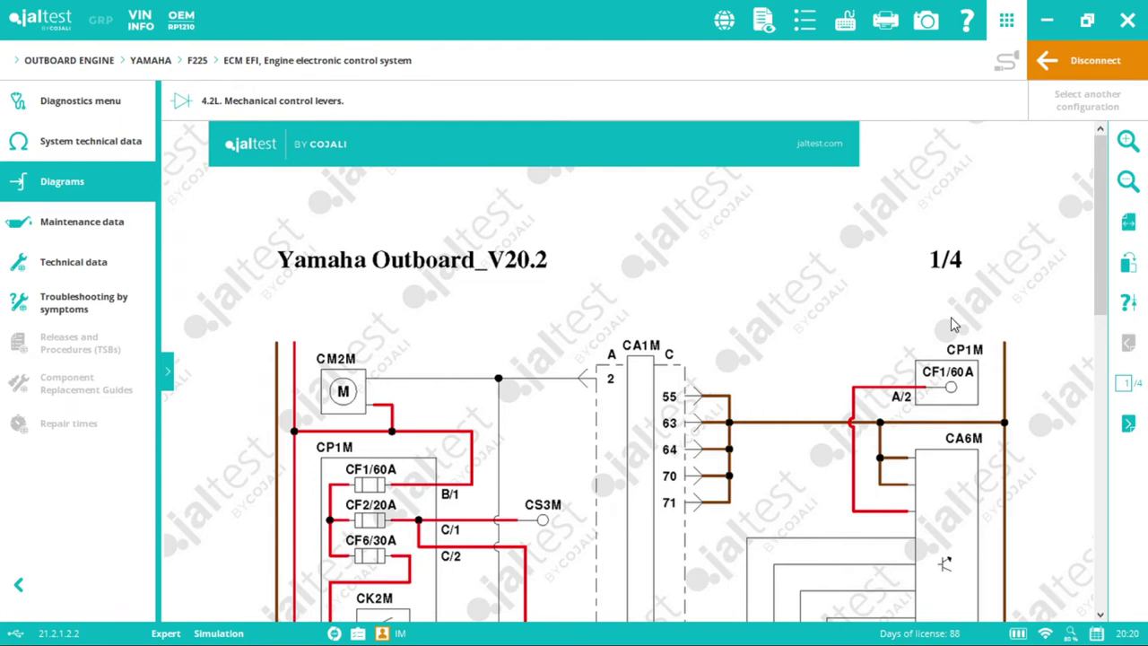
pyautogui.scroll(-1, 995, 221)
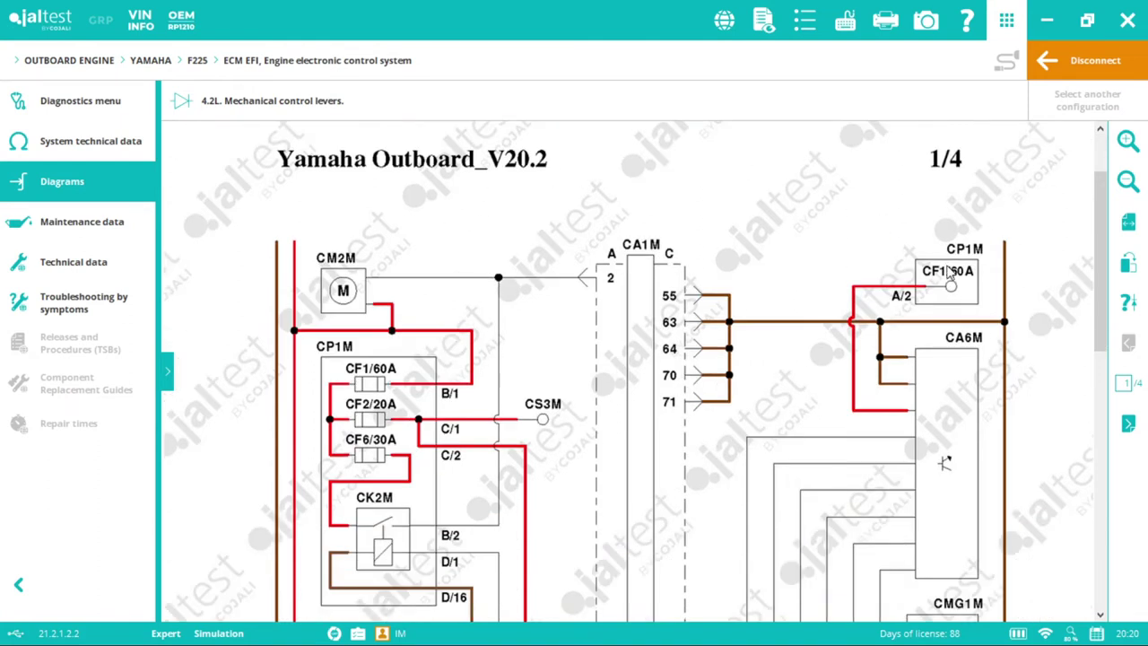
pyautogui.scroll(-7, 628, 296)
pyautogui.scroll(6, 641, 287)
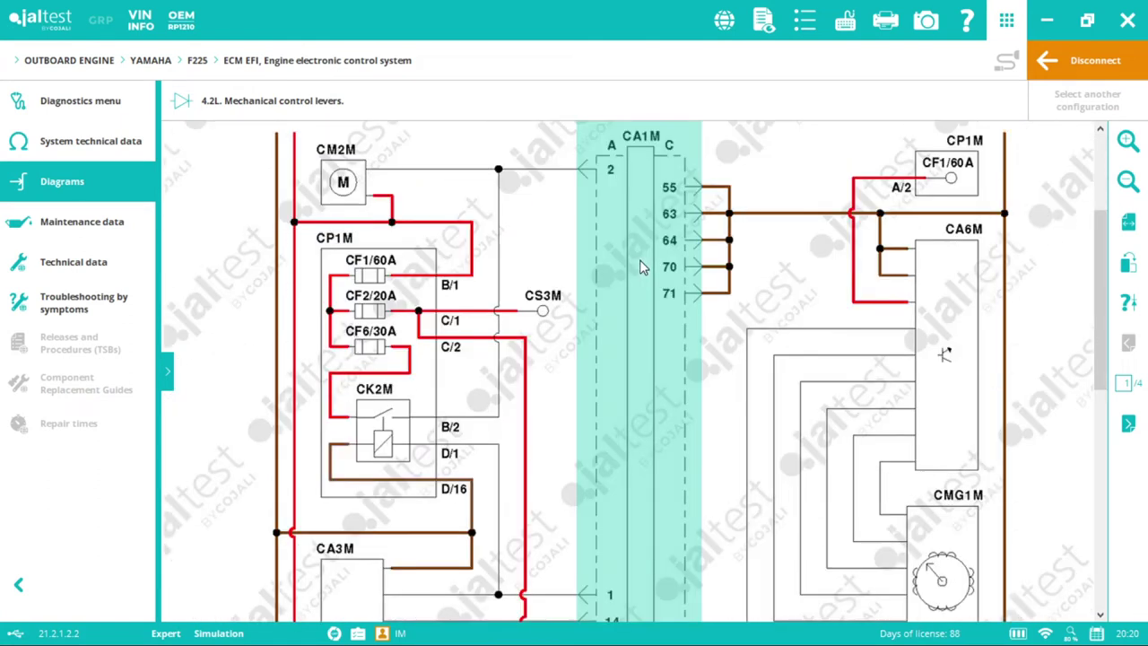
# Open the component information for the CA1M engine management control unit from the diagram and examine its enlarged connector pin-out.
pyautogui.click(640, 268)
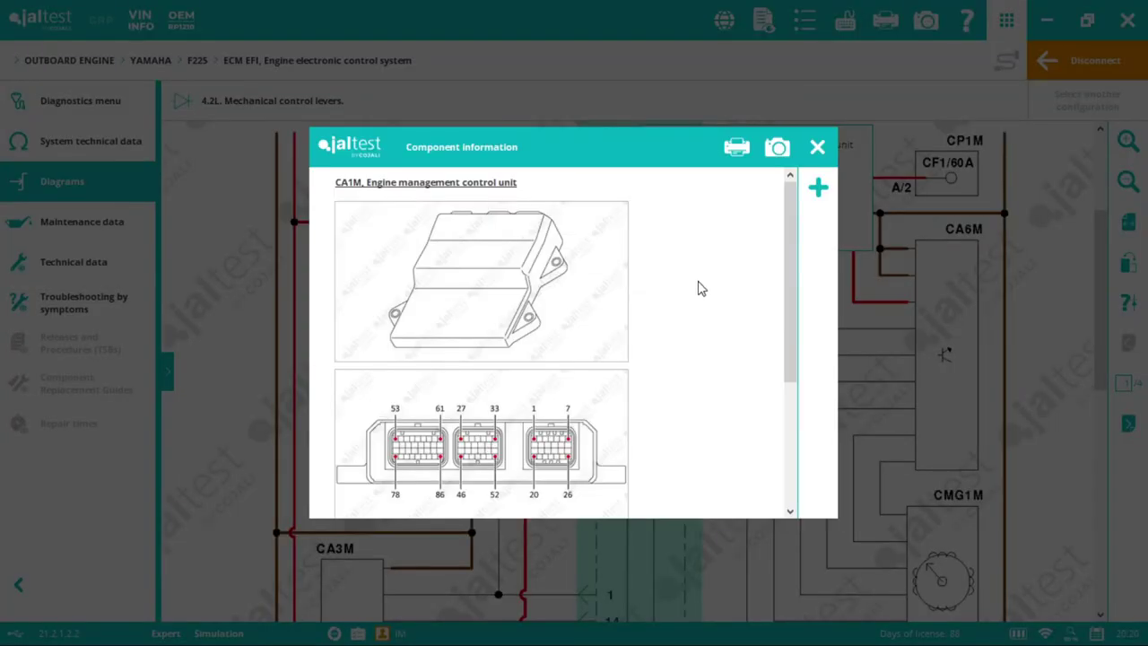
pyautogui.scroll(-1, 702, 289)
pyautogui.click(508, 399)
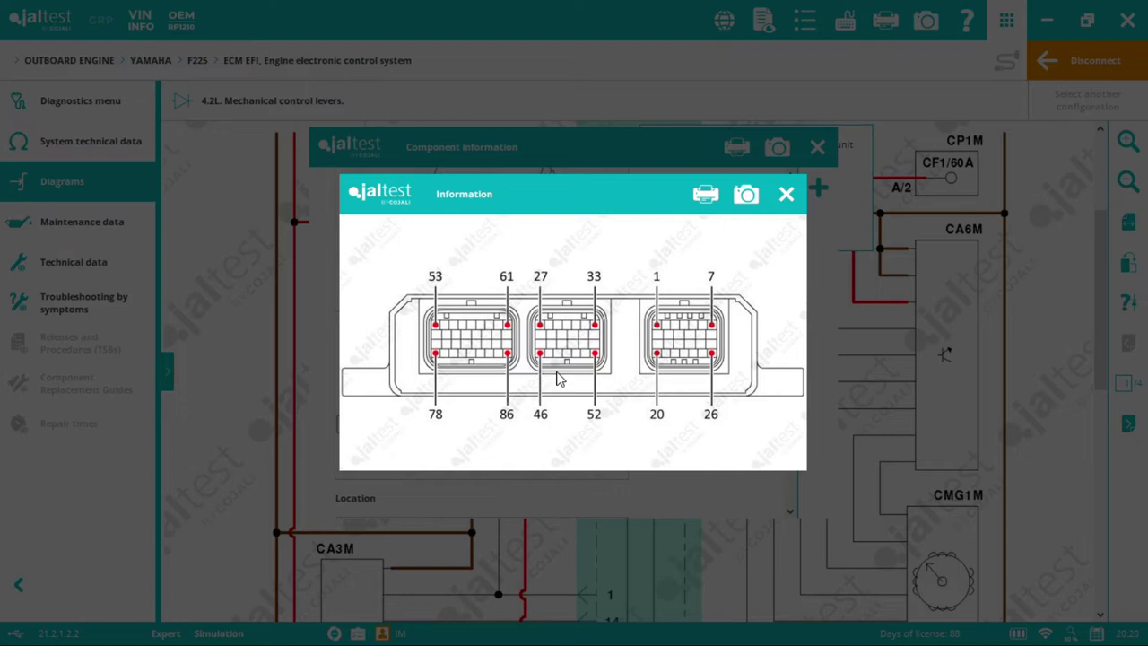
pyautogui.click(786, 195)
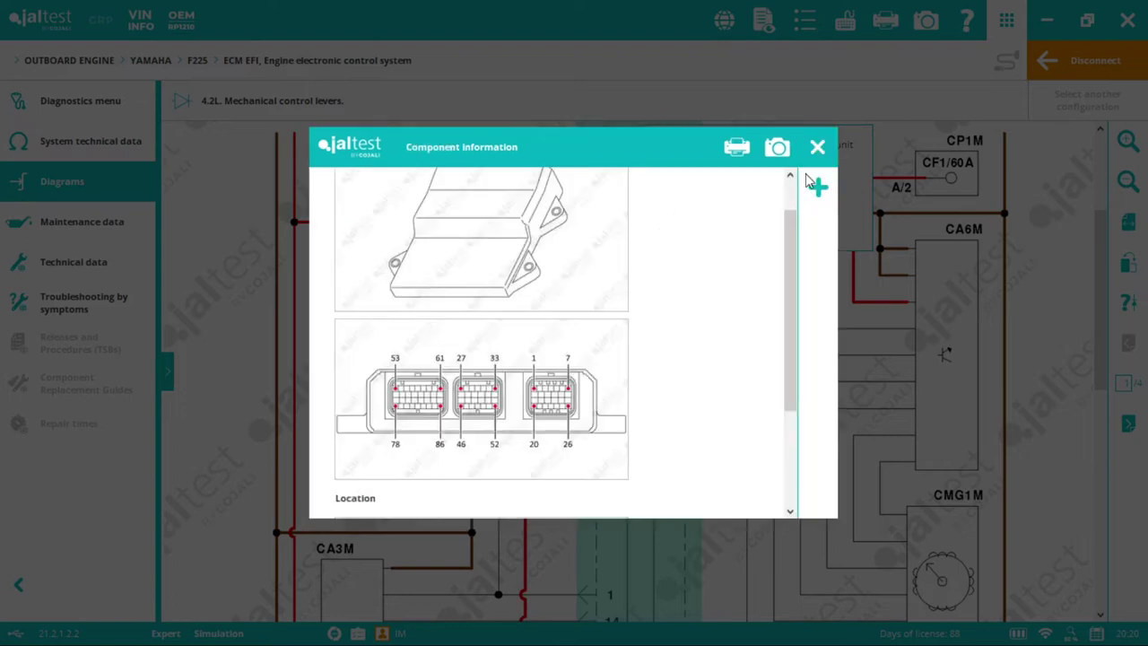
pyautogui.click(817, 147)
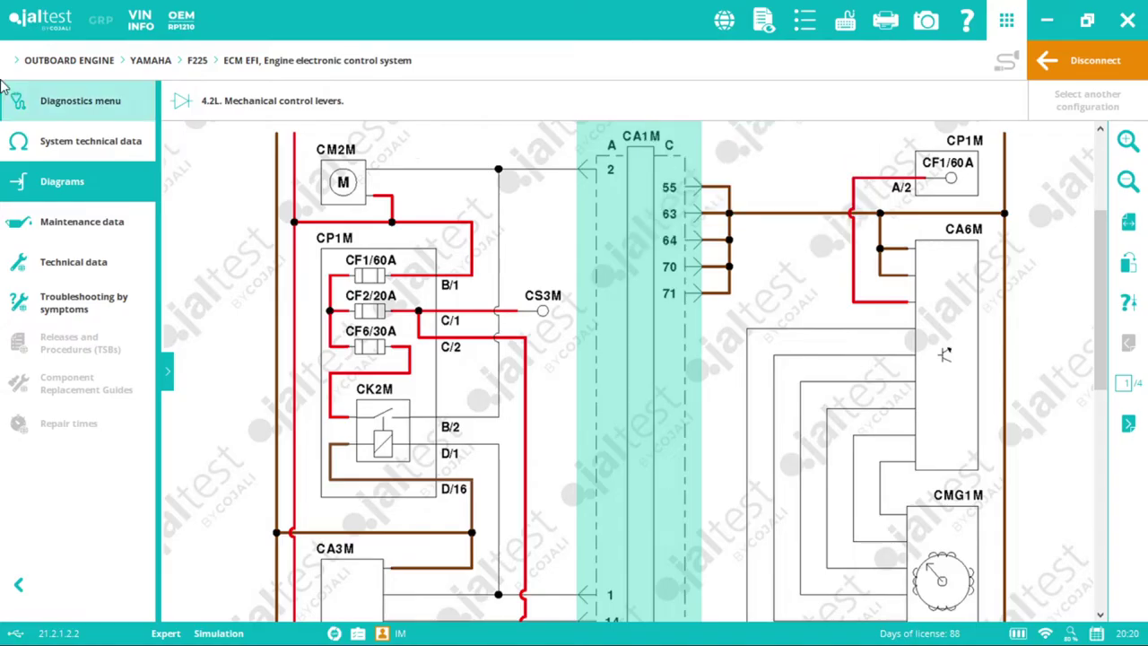
# Open the troubleshooting guide for fault code 117, expand all steps and review them through to Step 4.
pyautogui.click(91, 101)
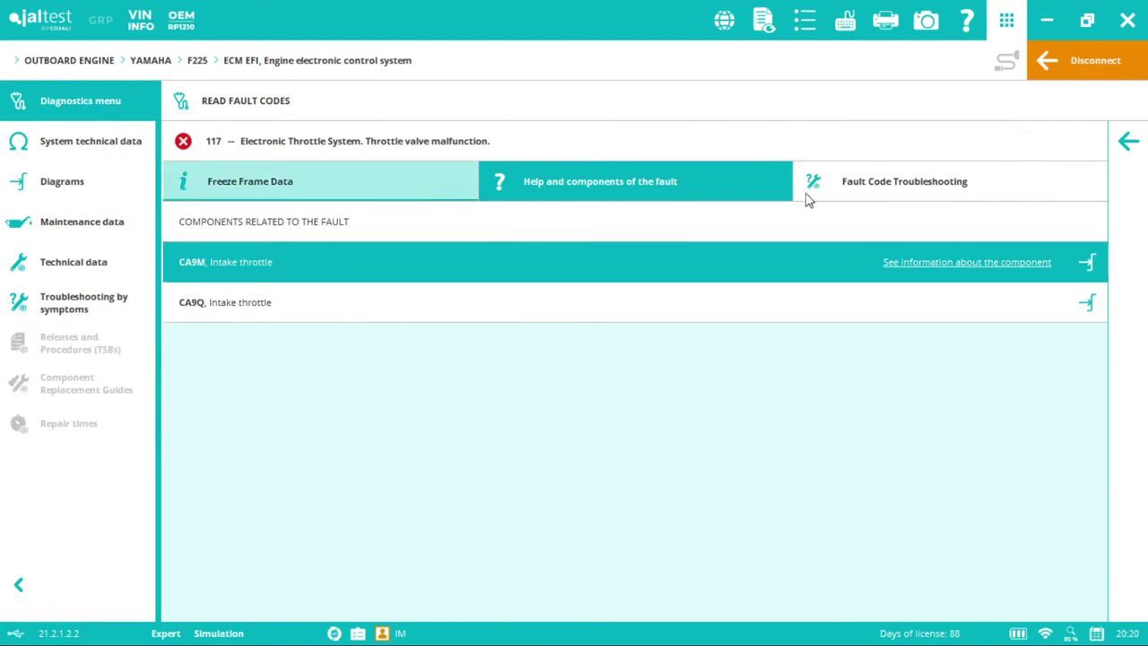
pyautogui.click(915, 191)
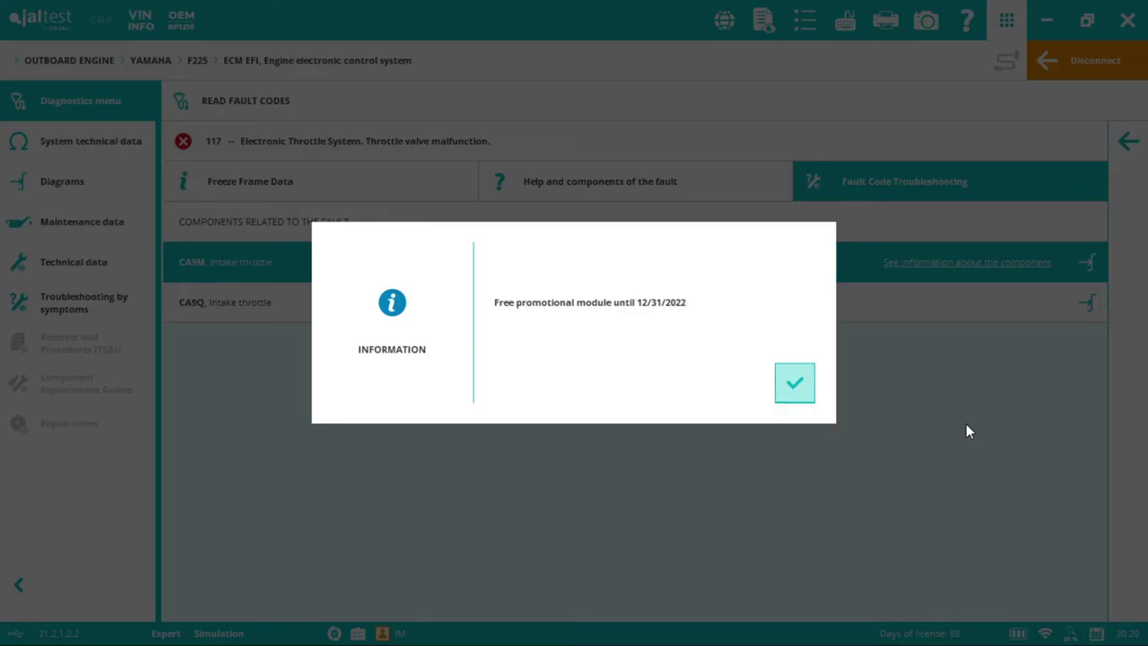
pyautogui.click(798, 394)
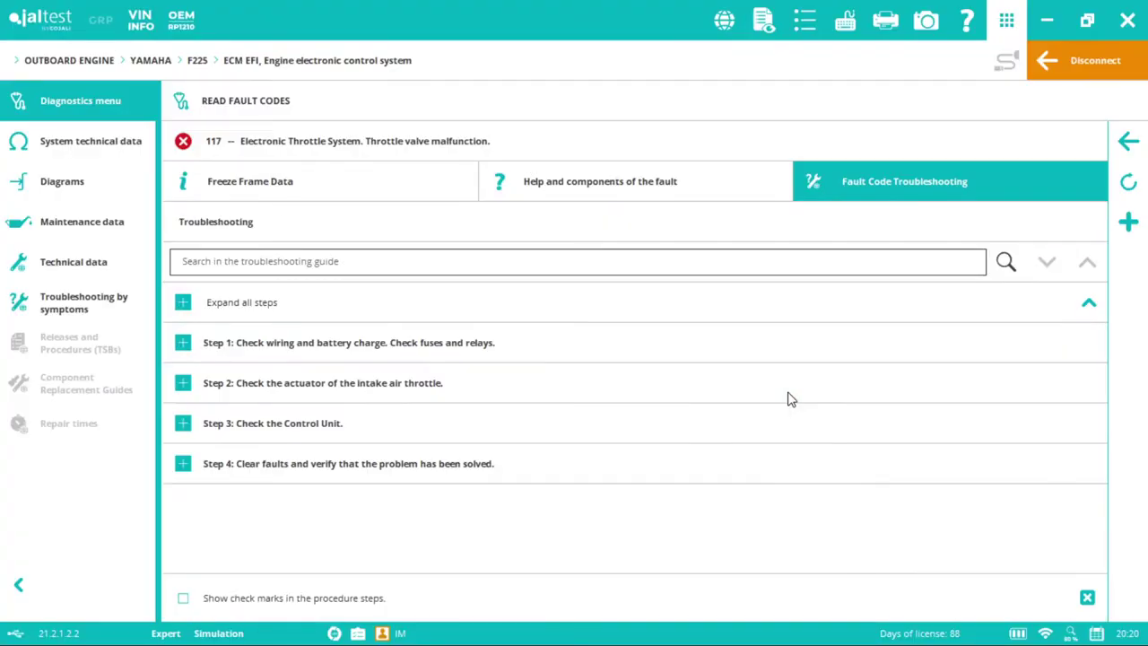
pyautogui.click(183, 306)
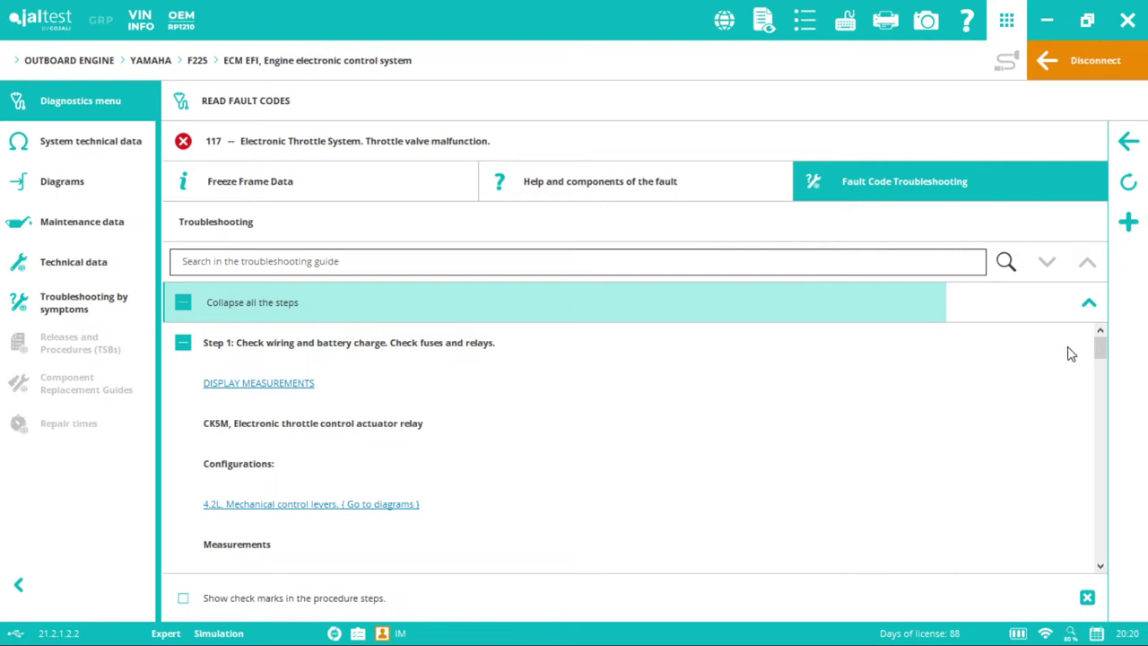
pyautogui.moveTo(1100, 347); pyautogui.dragTo(1099, 544)
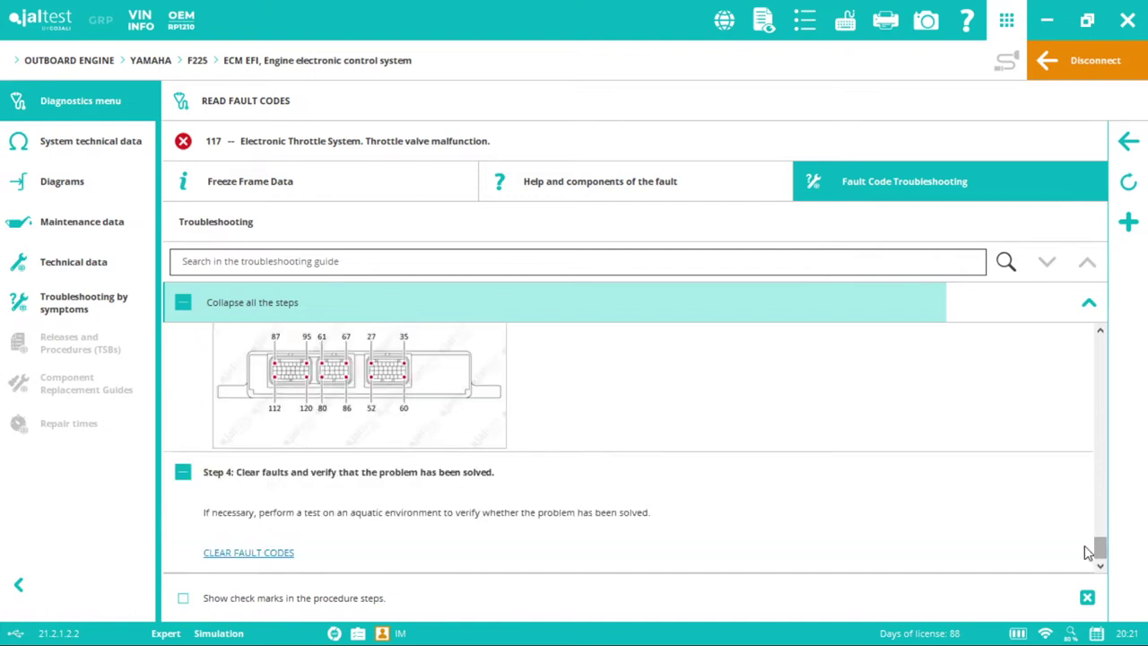
pyautogui.click(1128, 224)
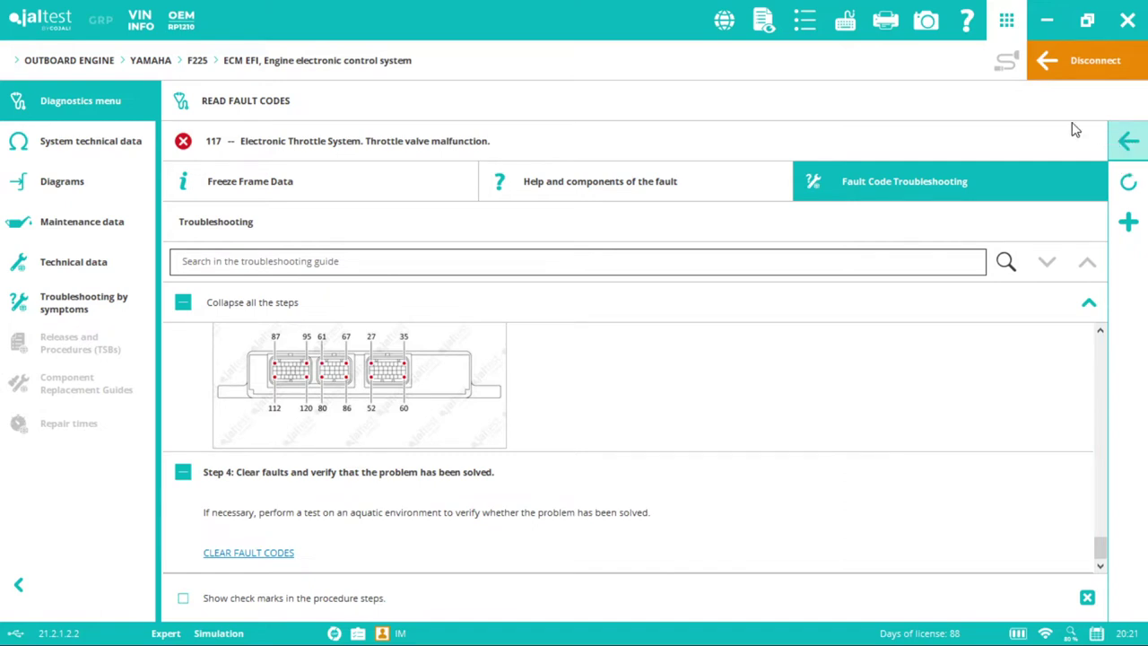
pyautogui.click(1130, 141)
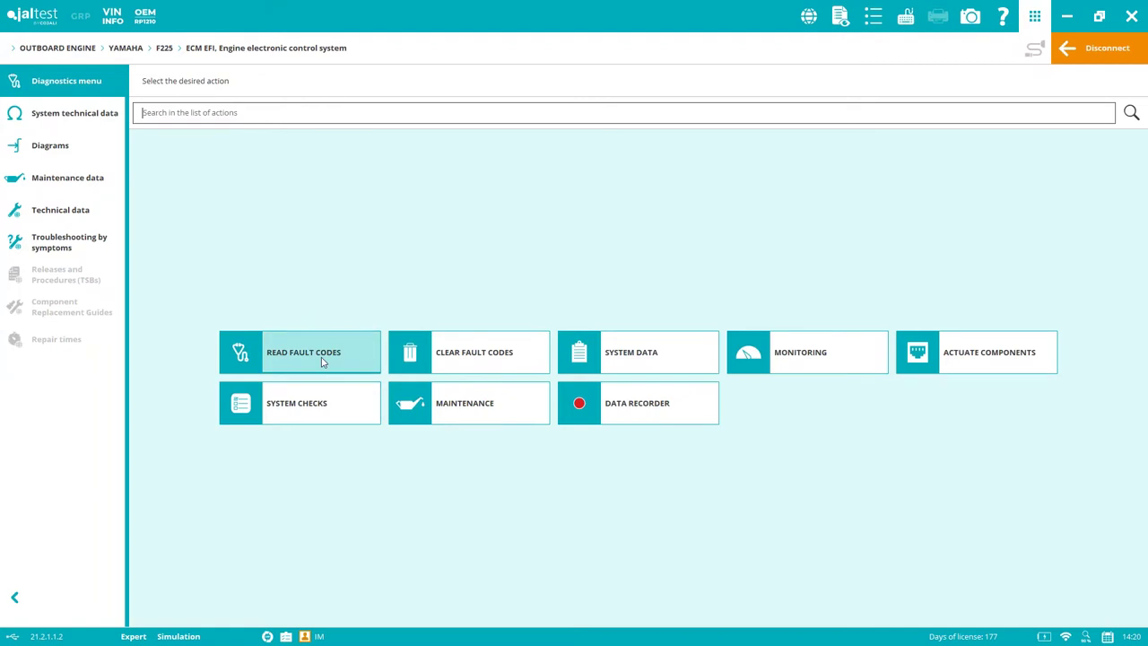
# Read the ECU data in the system data of the ECM EFI.
pyautogui.click(652, 349)
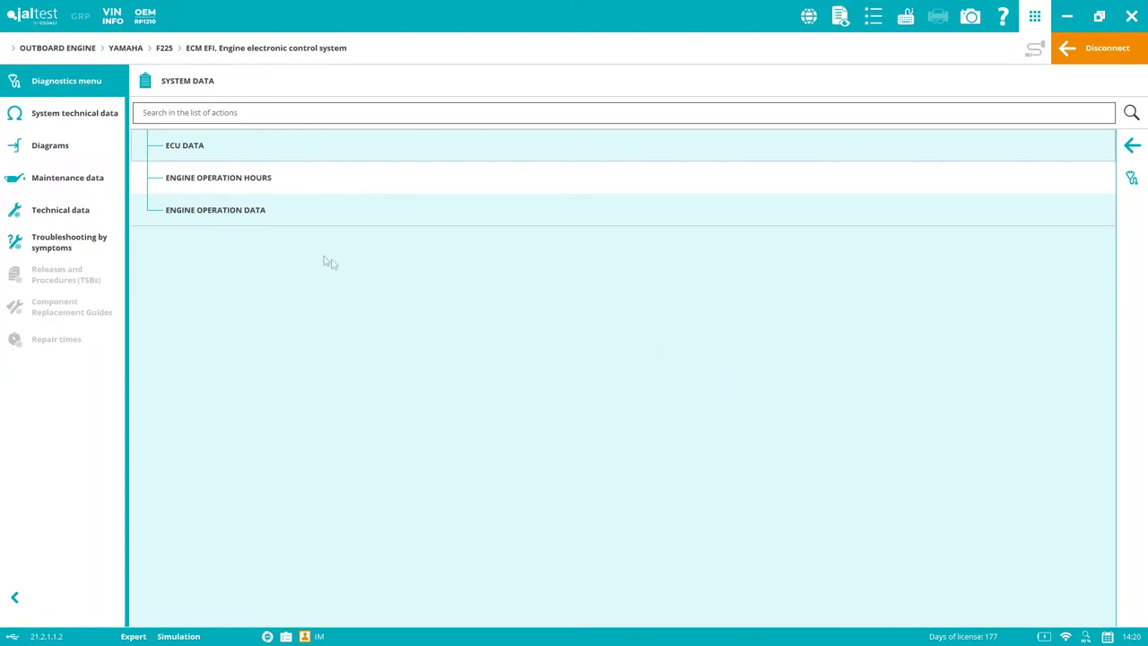
pyautogui.click(564, 139)
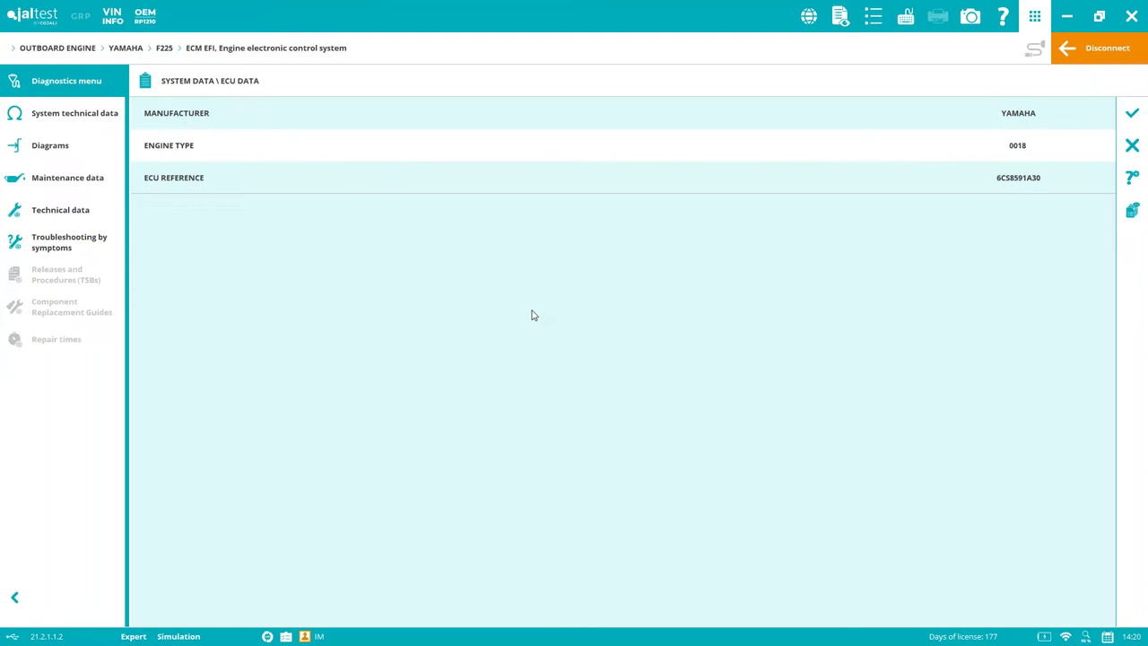
pyautogui.click(1141, 145)
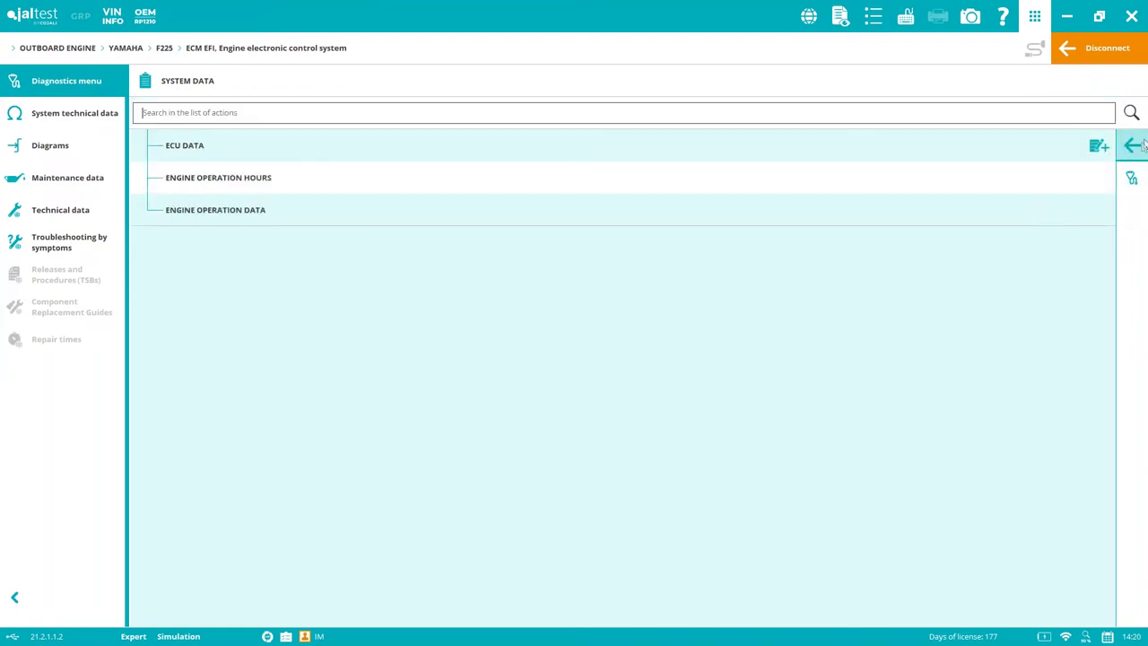
# Review the engine operation hours for each RPM range in the system data.
pyautogui.click(356, 181)
pyautogui.click(356, 177)
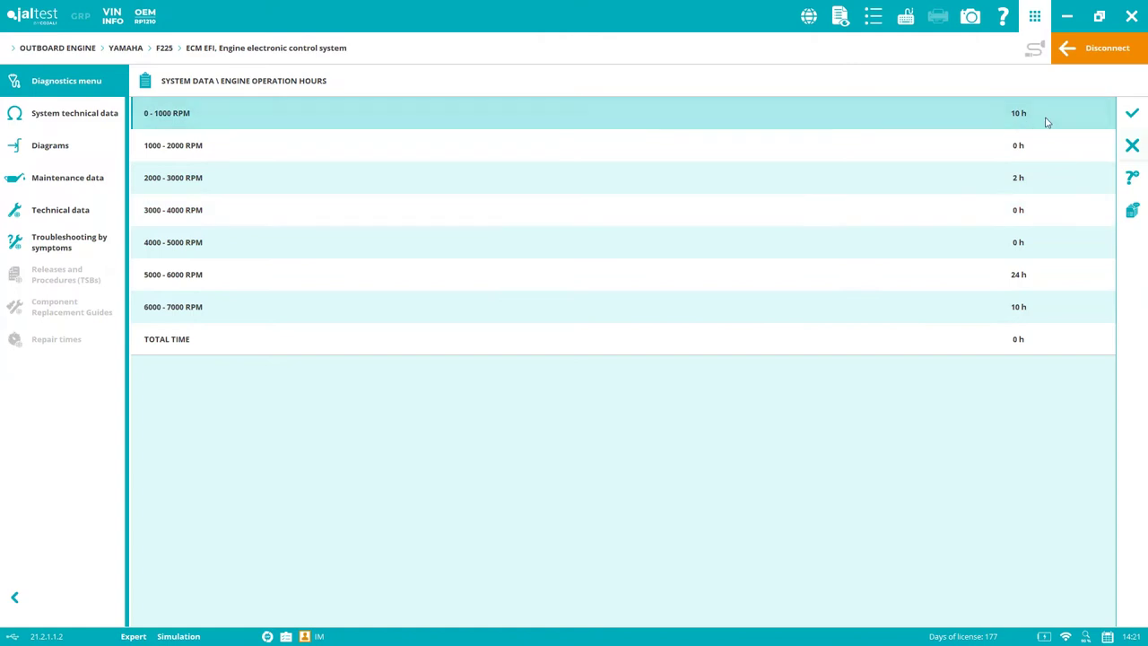
pyautogui.click(1132, 145)
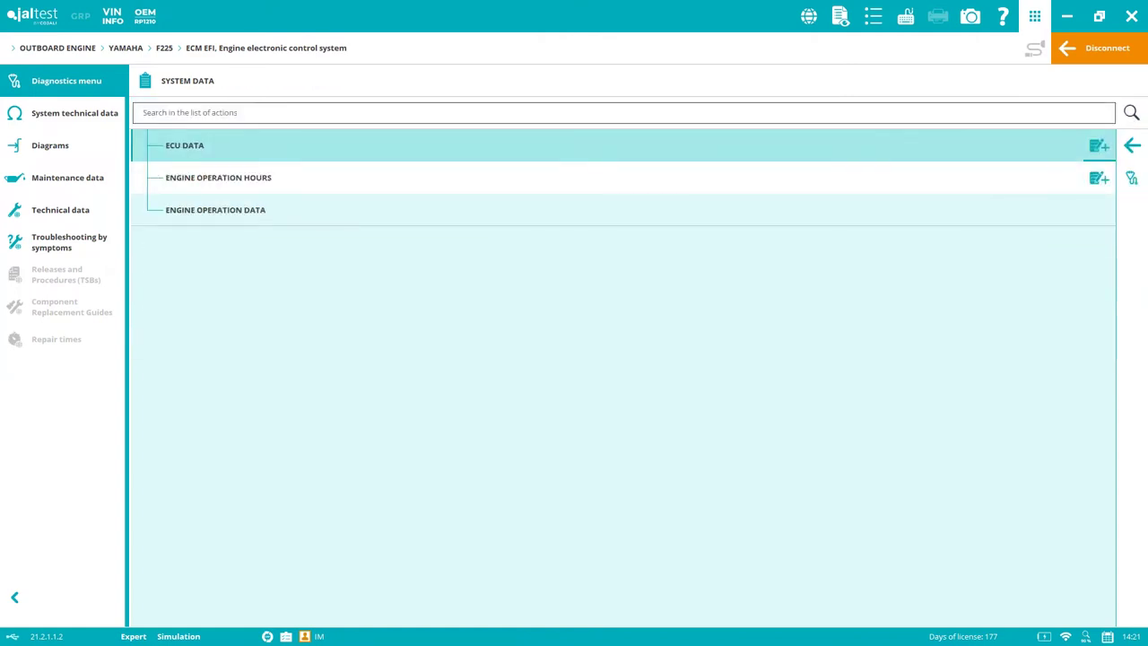
# Review the engine operation data and read the explanation of the low oil pressure counter.
pyautogui.click(294, 219)
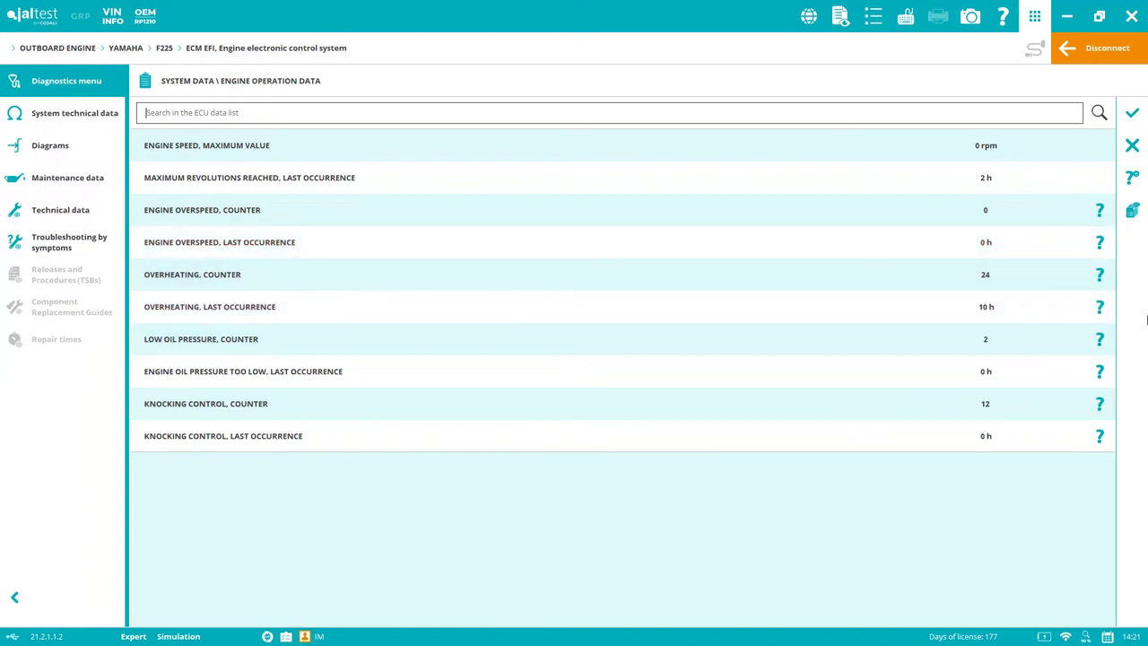
pyautogui.click(1109, 338)
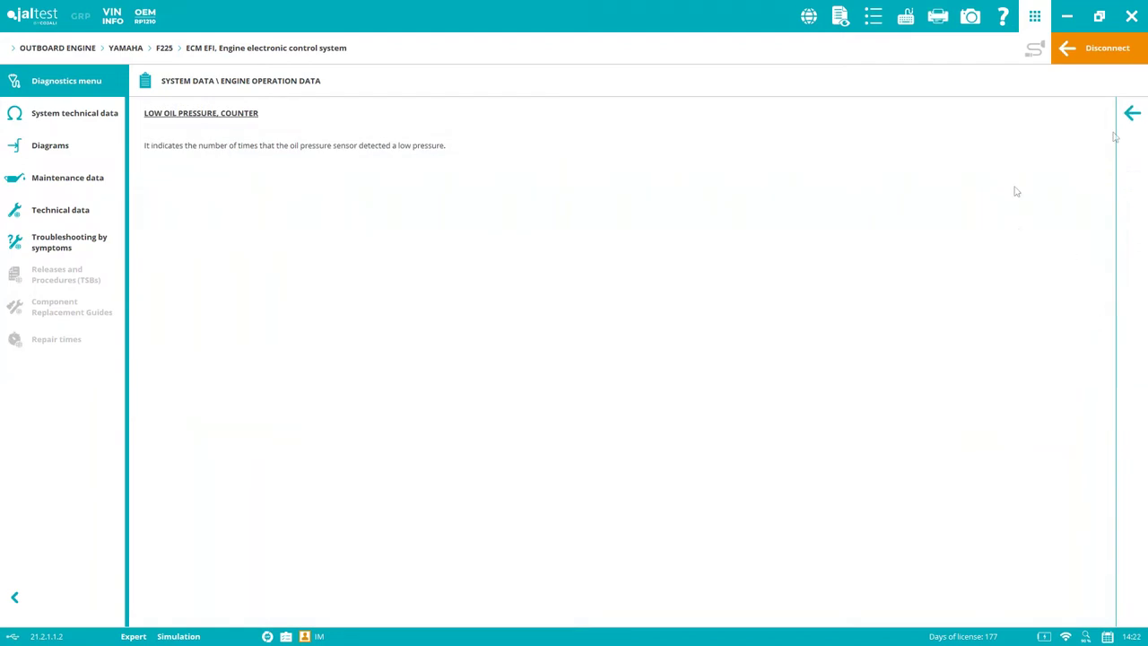
pyautogui.click(1121, 133)
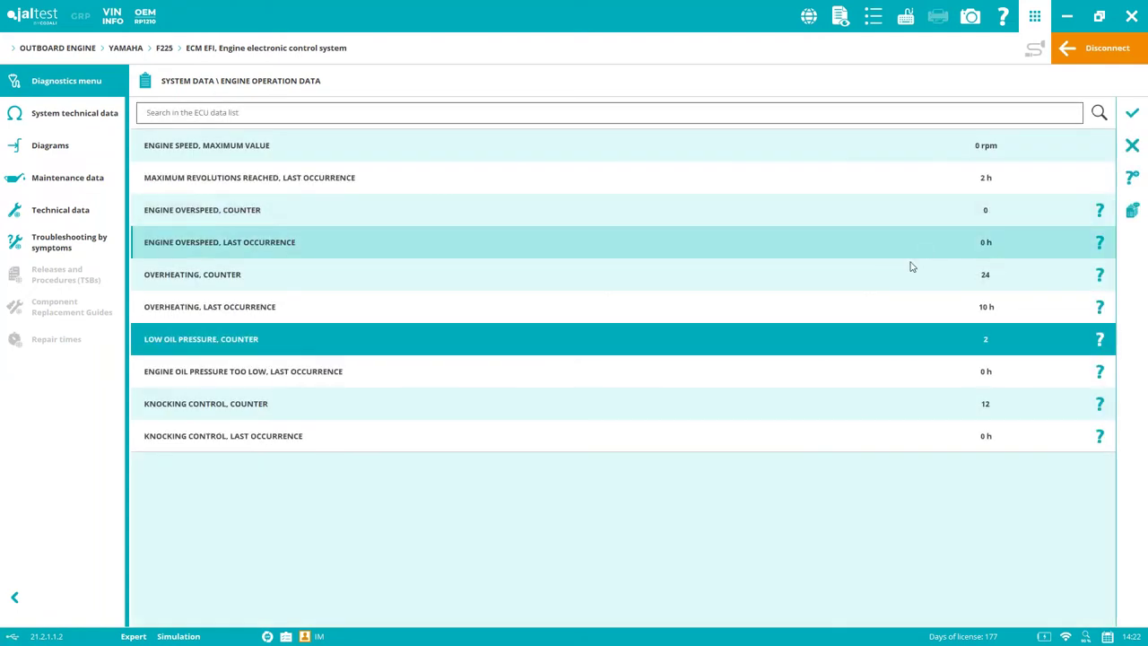
pyautogui.click(1132, 145)
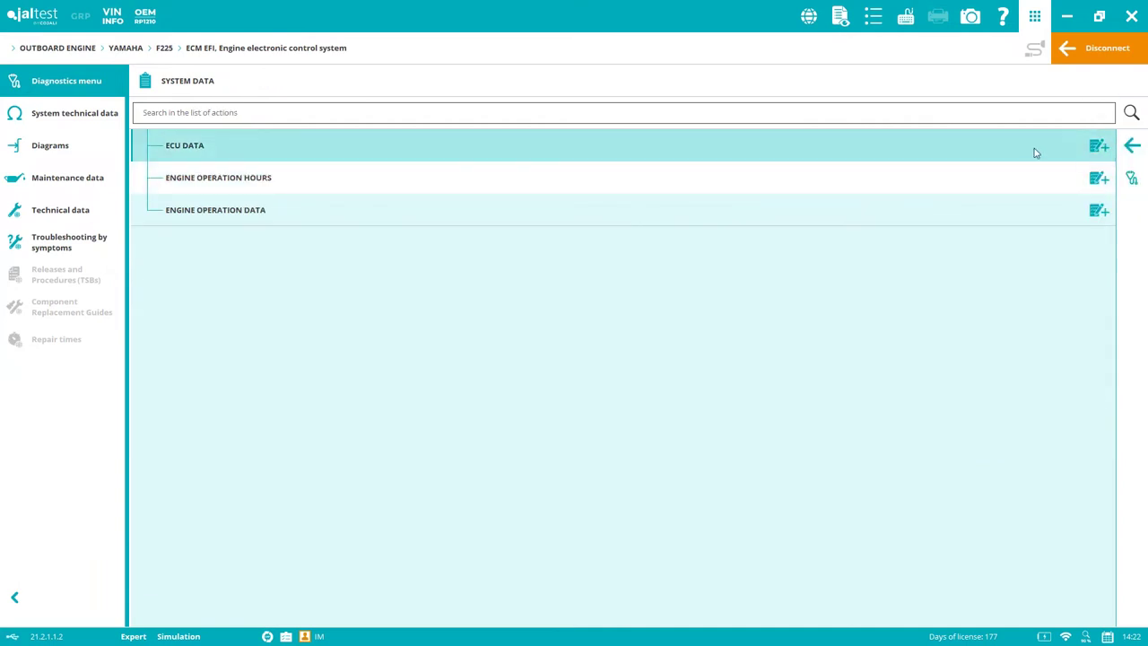
pyautogui.click(1132, 148)
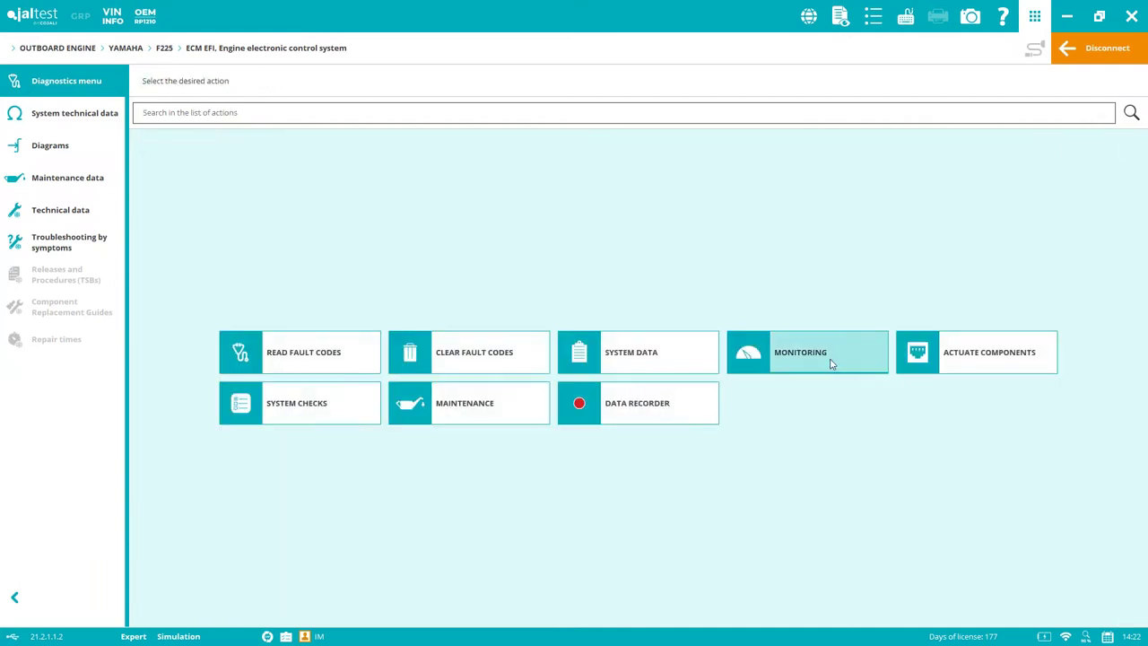
# Open the live data selection for monitoring without setting triggers in the measurements.
pyautogui.click(830, 363)
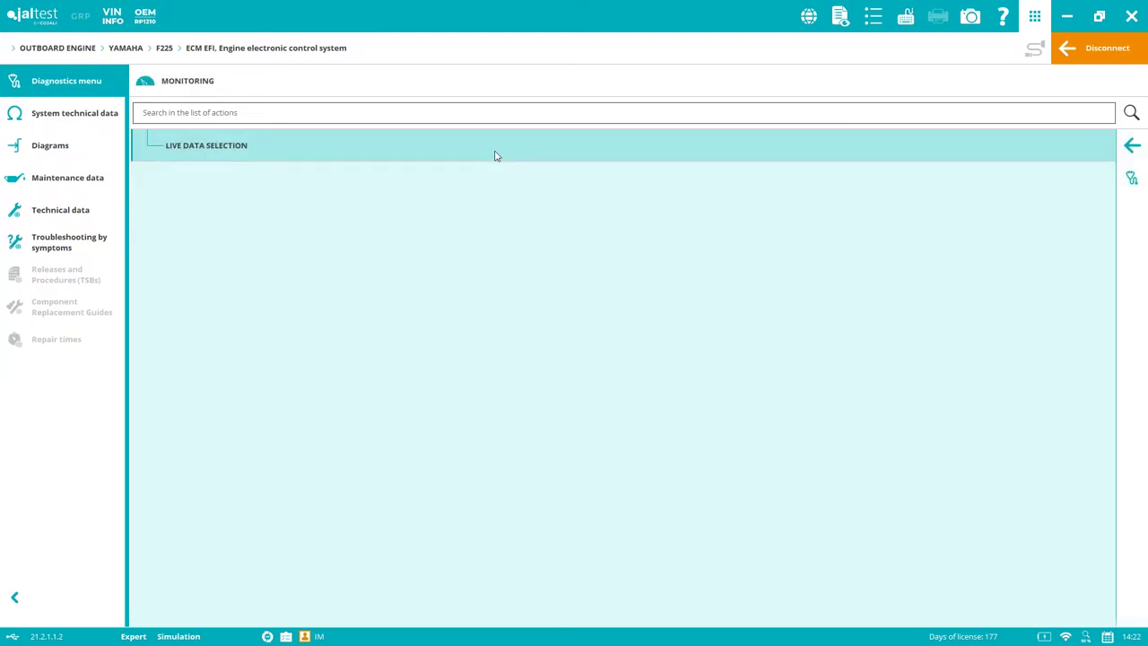
pyautogui.click(496, 156)
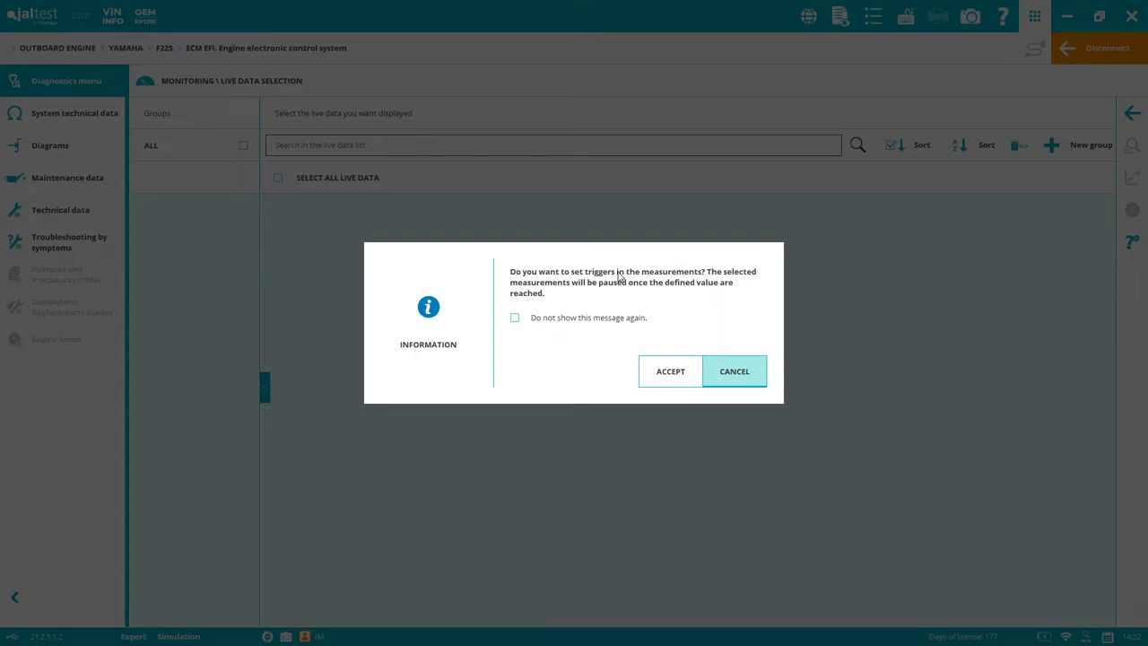
pyautogui.click(731, 381)
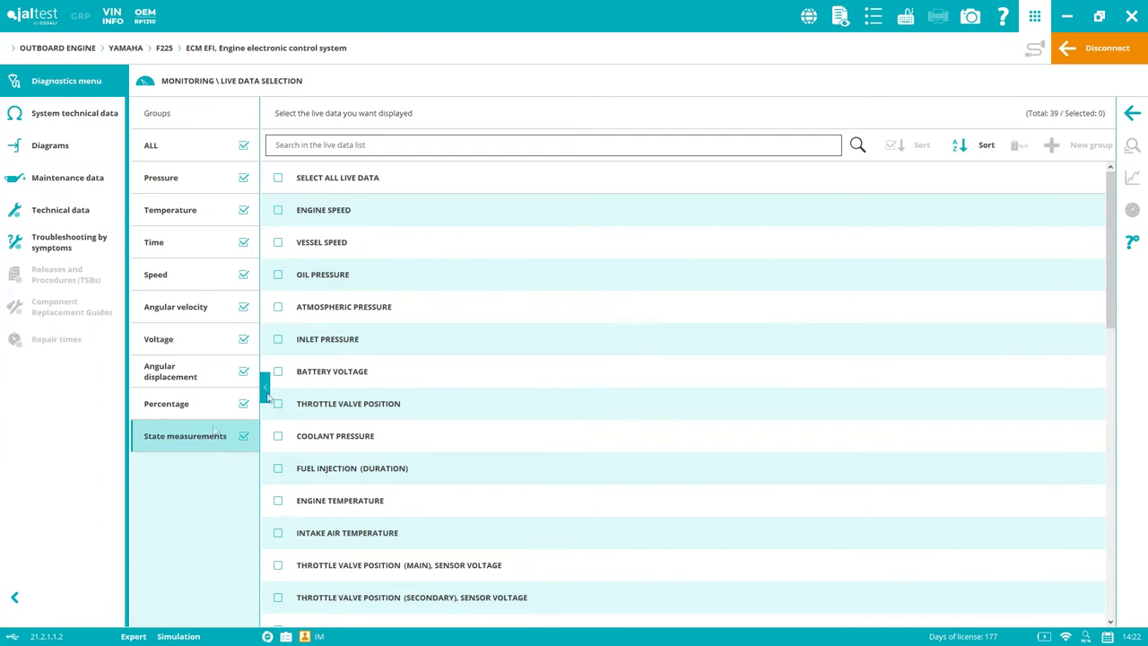
# Restrict the live data list to the Pressure, Temperature and Speed groups.
pyautogui.click(244, 146)
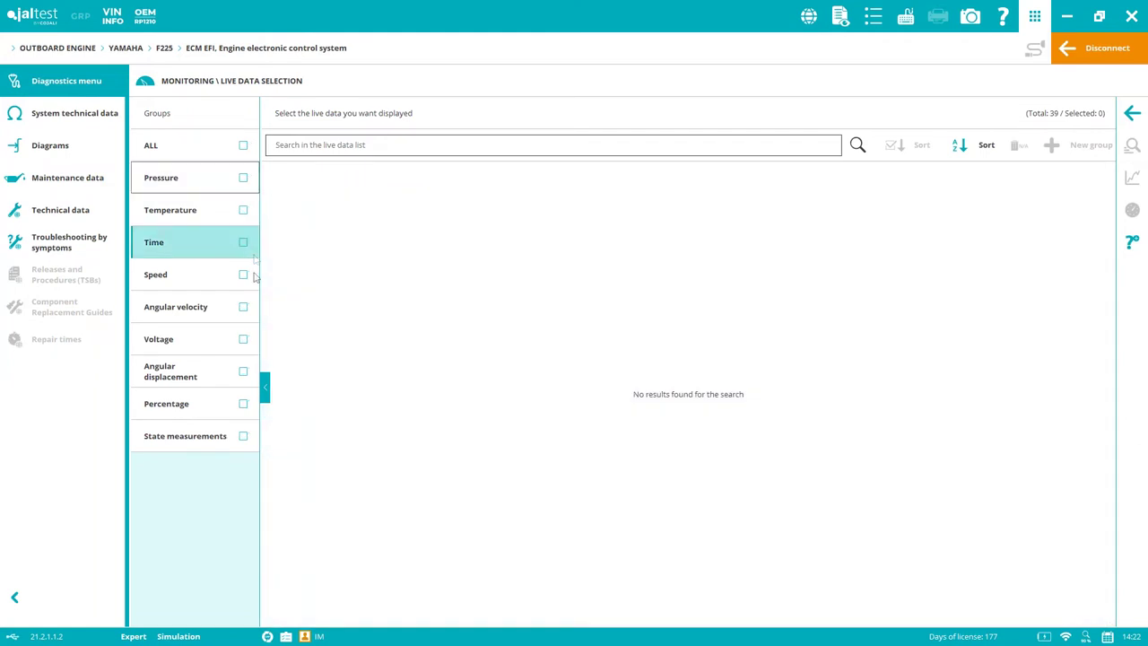
pyautogui.click(243, 178)
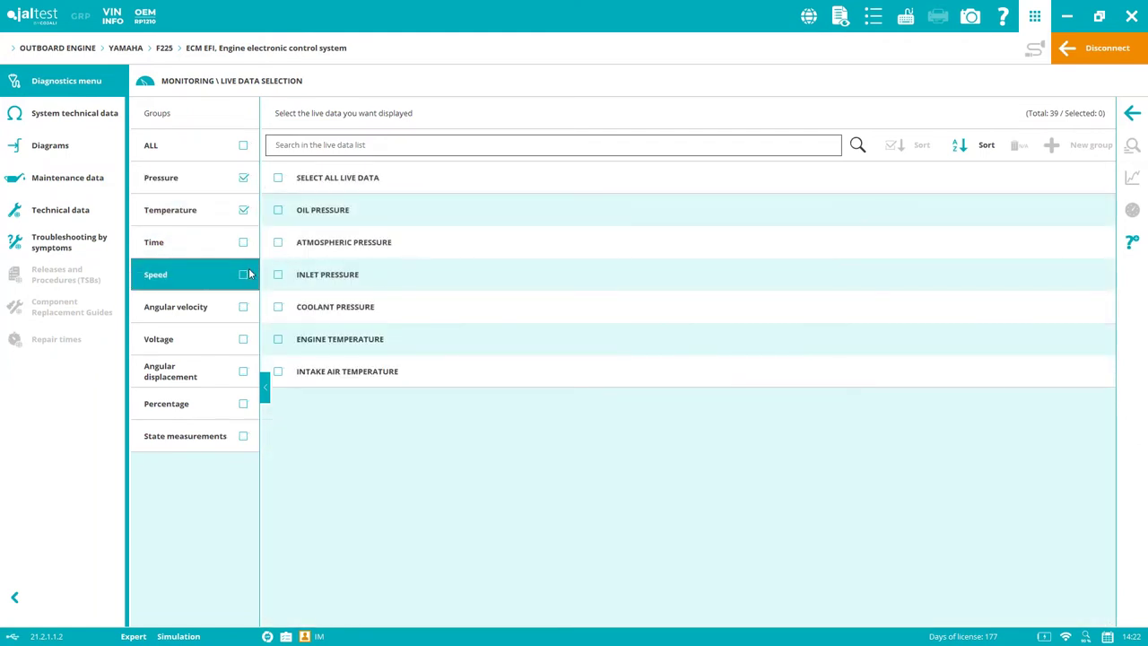
pyautogui.click(244, 275)
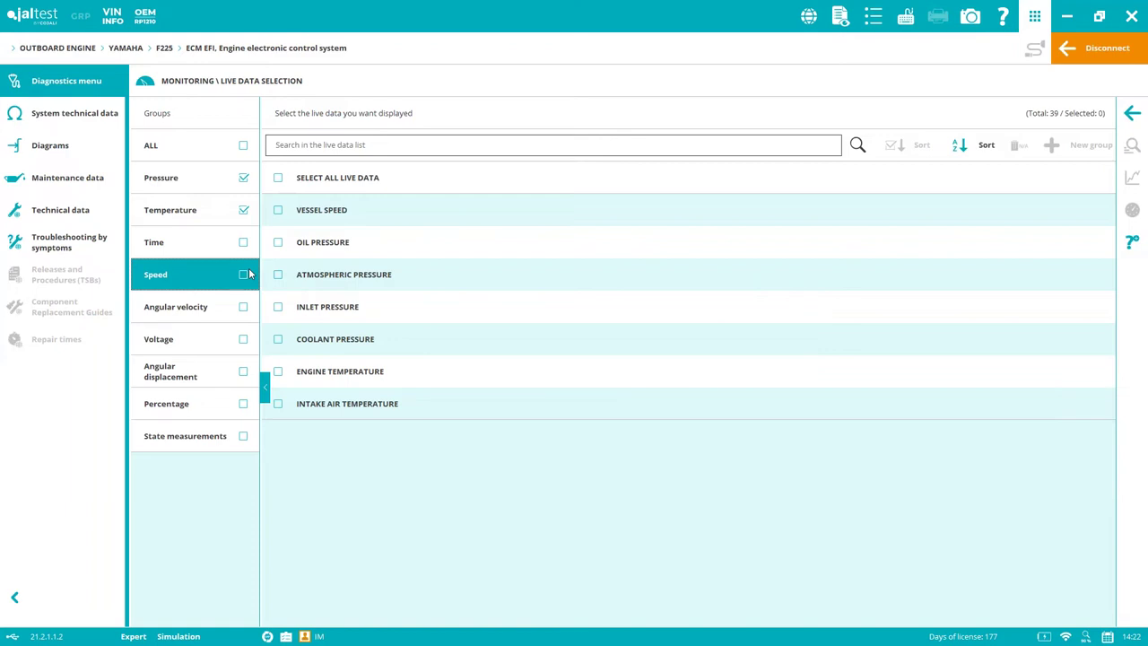
# Select Vessel Speed, Oil Pressure and Engine Temperature and display their live values as a list.
pyautogui.click(278, 212)
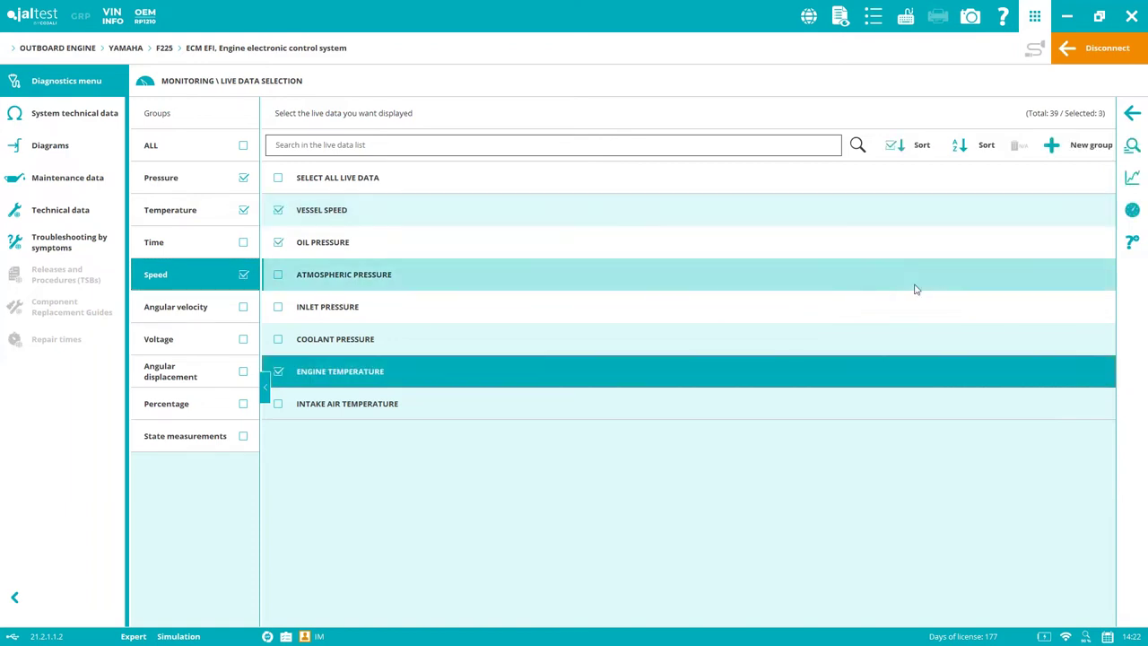
pyautogui.click(1134, 148)
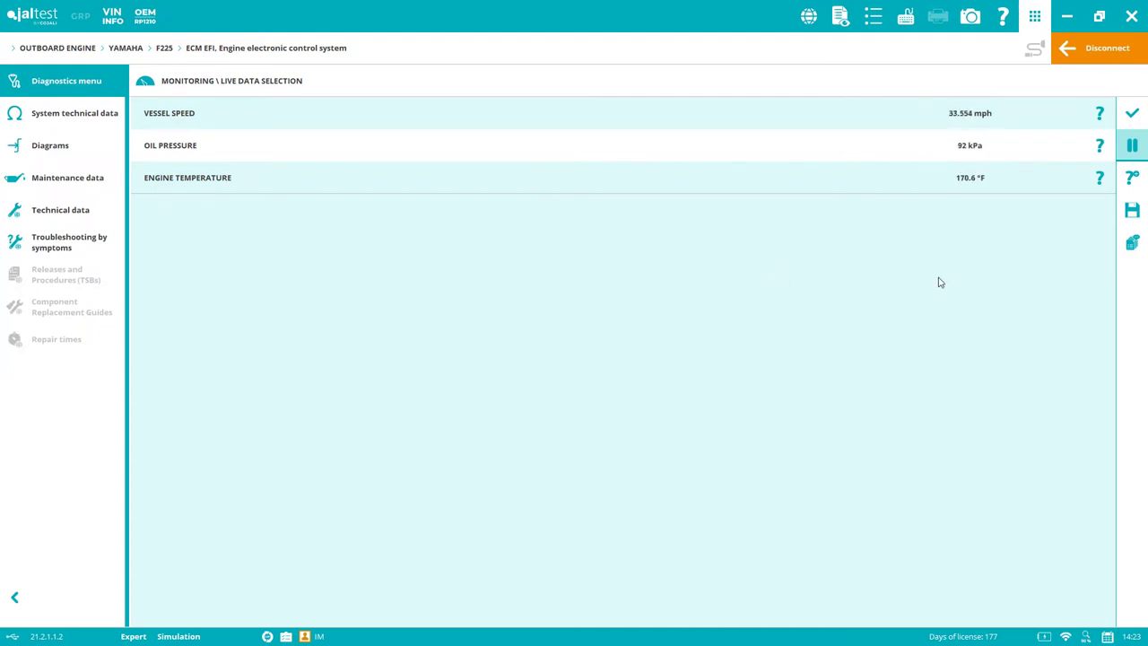
# Look at the Configuration option in the preferences and return to the live values.
pyautogui.click(958, 124)
pyautogui.click(873, 16)
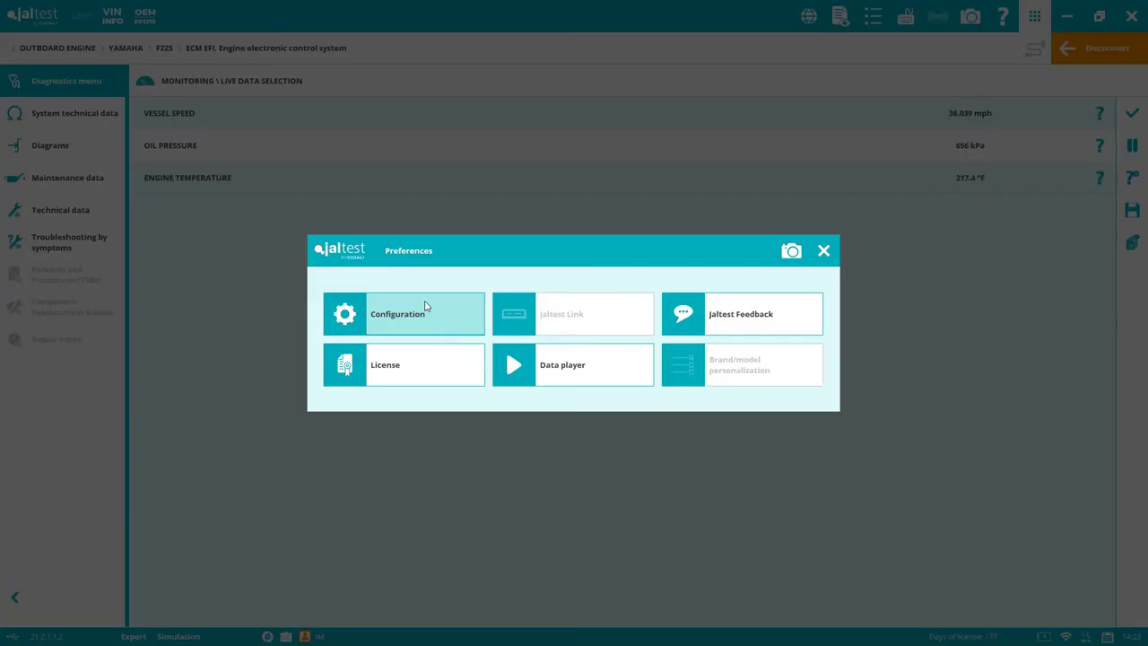
pyautogui.click(791, 251)
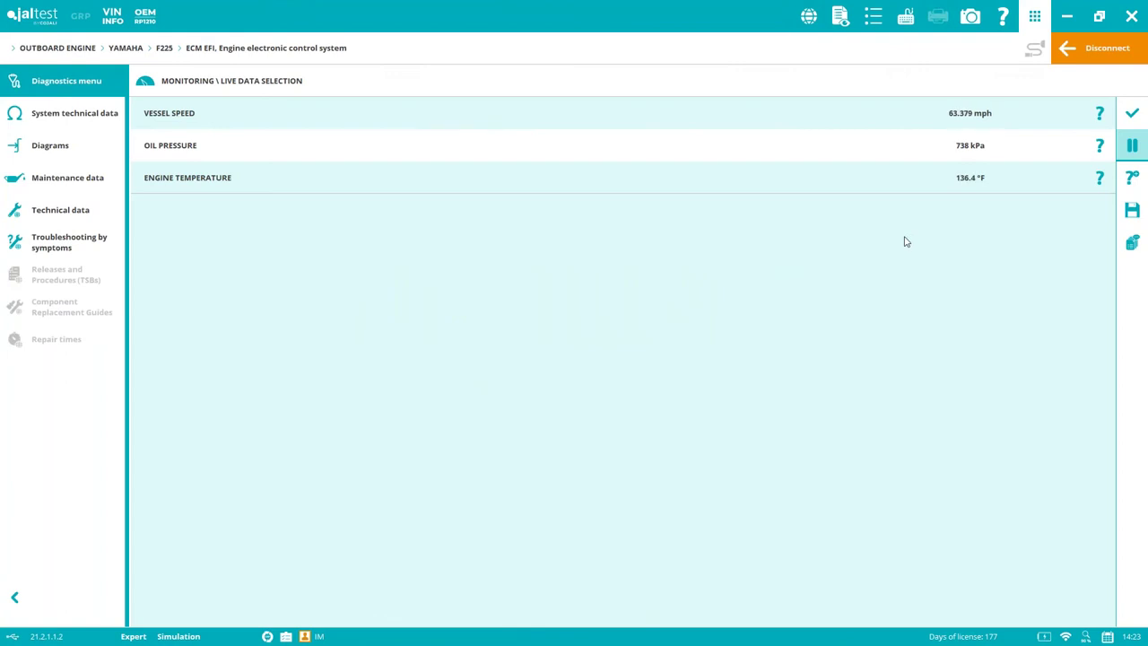
# Review the oil pressure help information for the CB10B and CB10M oil pressure sensors and return to the live data selection.
pyautogui.click(1101, 149)
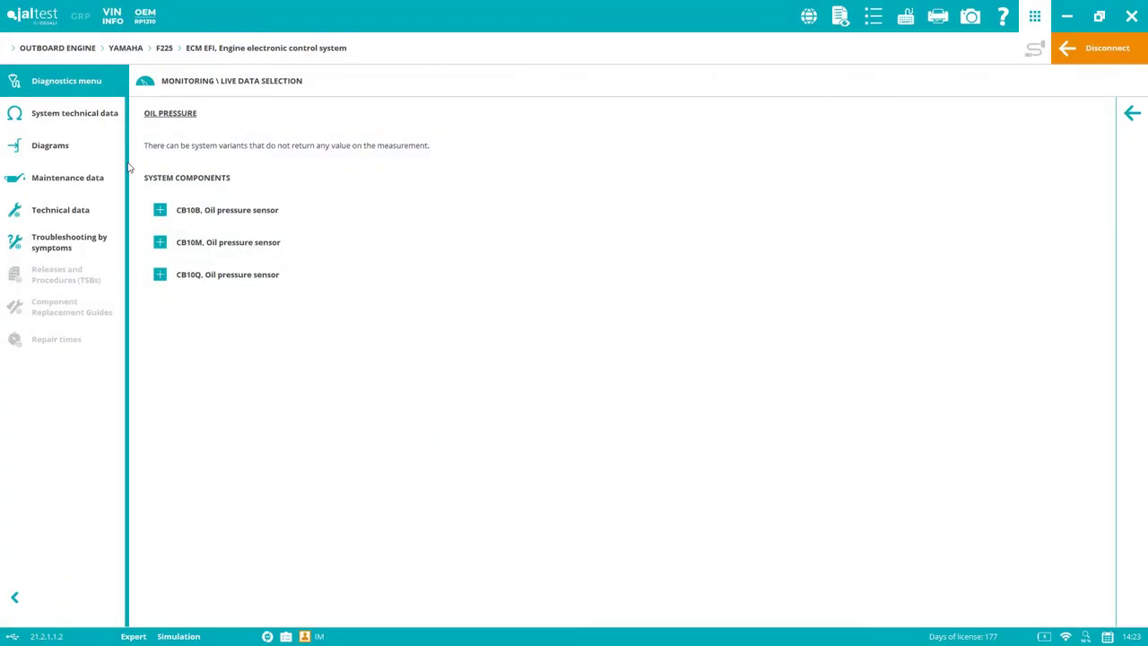
pyautogui.click(159, 209)
pyautogui.click(161, 569)
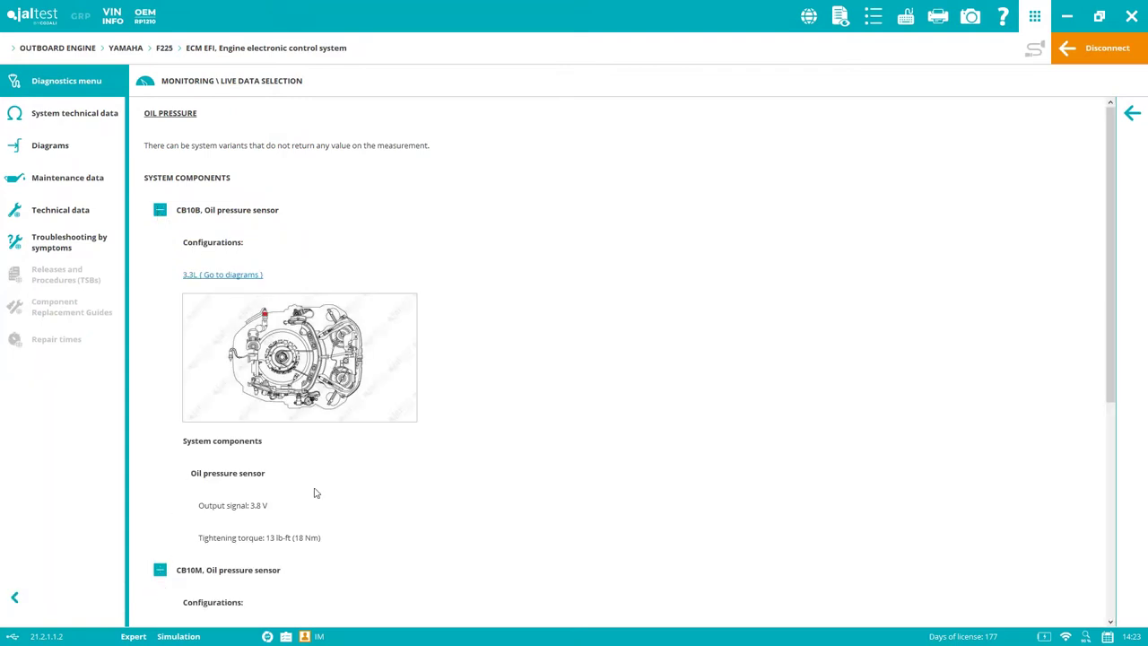
pyautogui.scroll(-2, 335, 446)
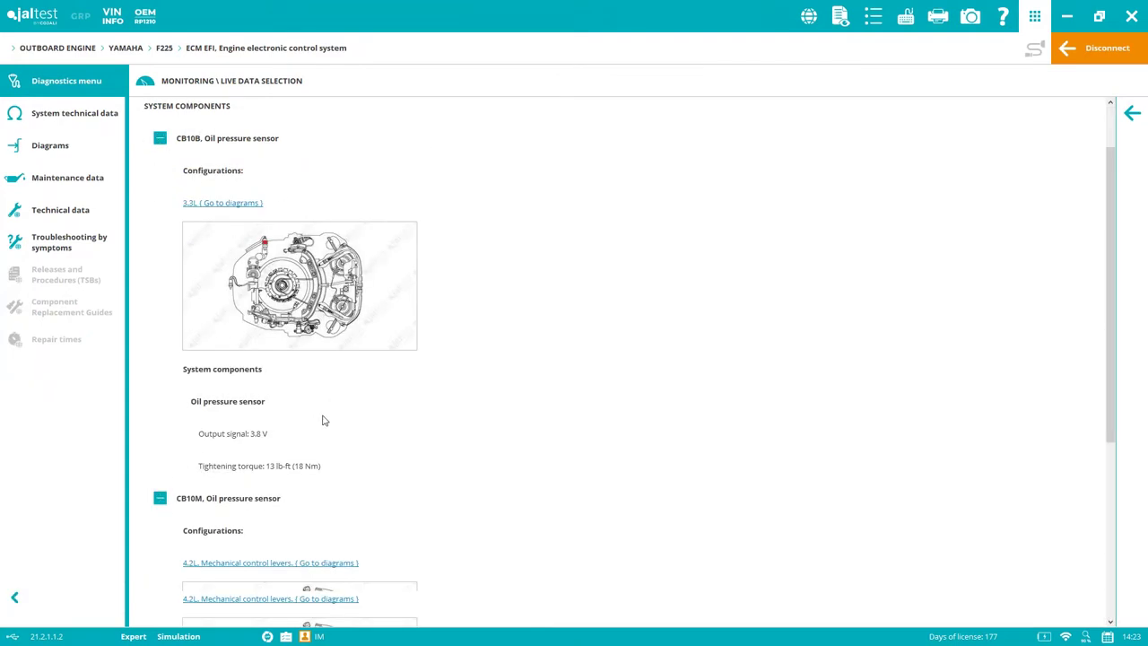
pyautogui.scroll(-4, 324, 421)
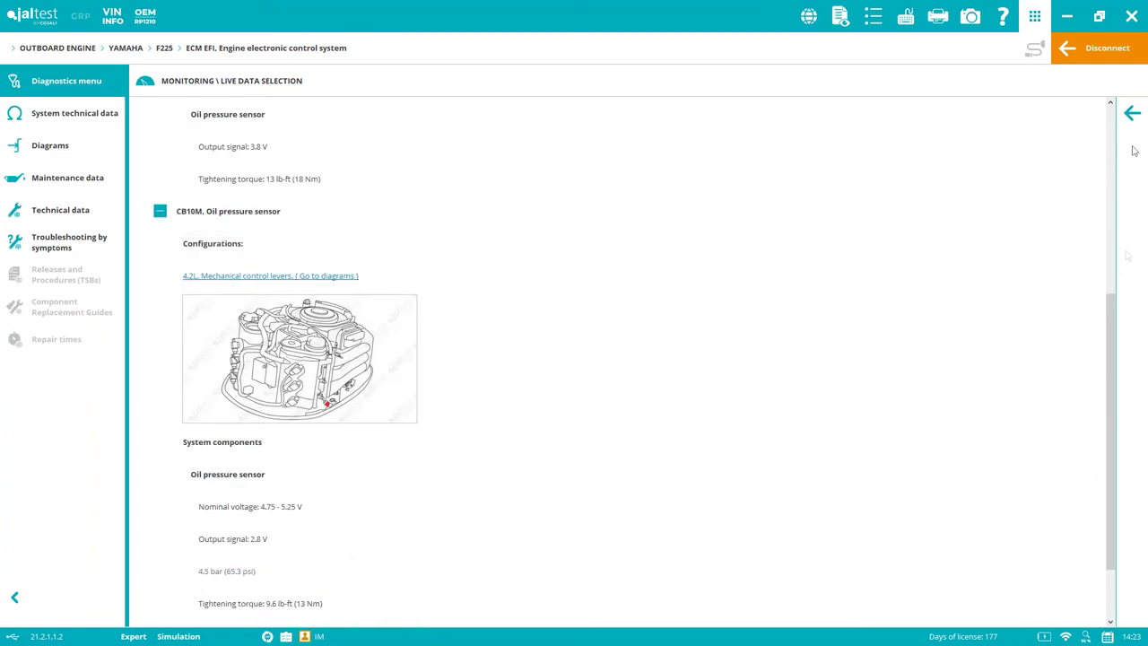
pyautogui.click(1131, 112)
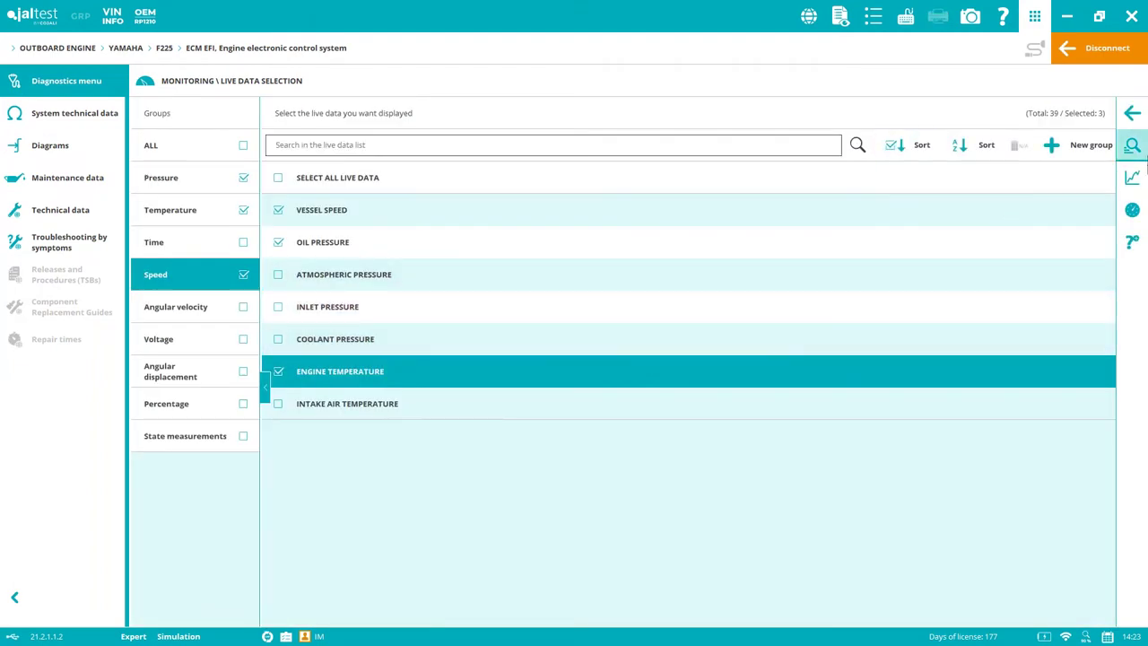
# View the three selected measurements as gauges, and plot them in the live graph before stopping it.
pyautogui.click(1132, 209)
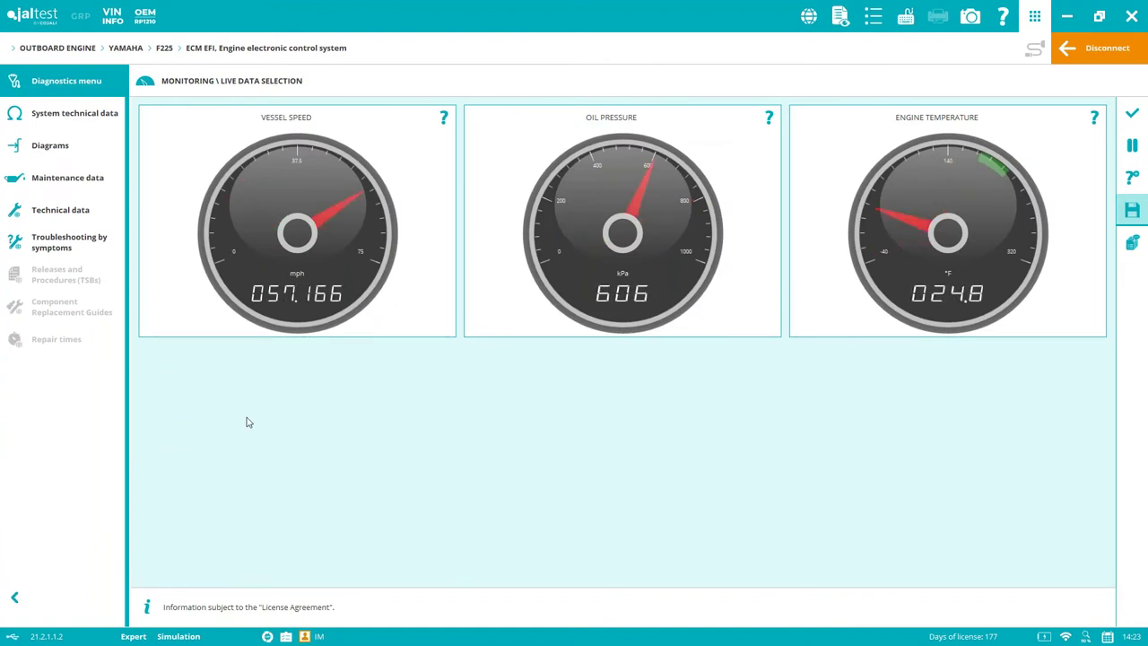
pyautogui.click(1139, 111)
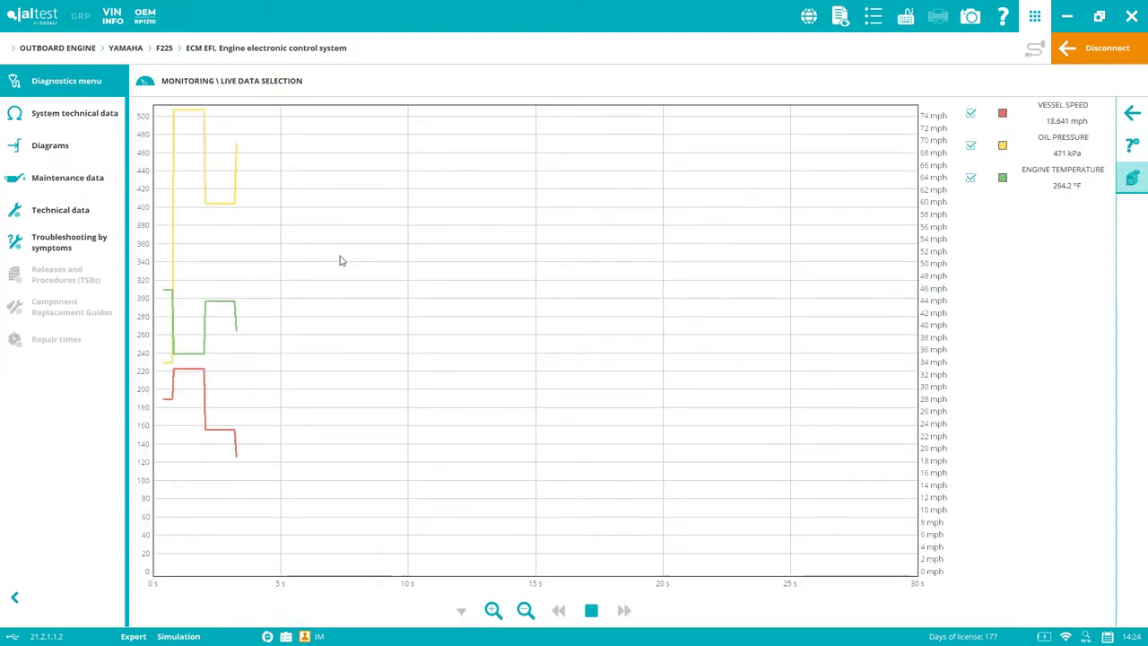
pyautogui.click(971, 177)
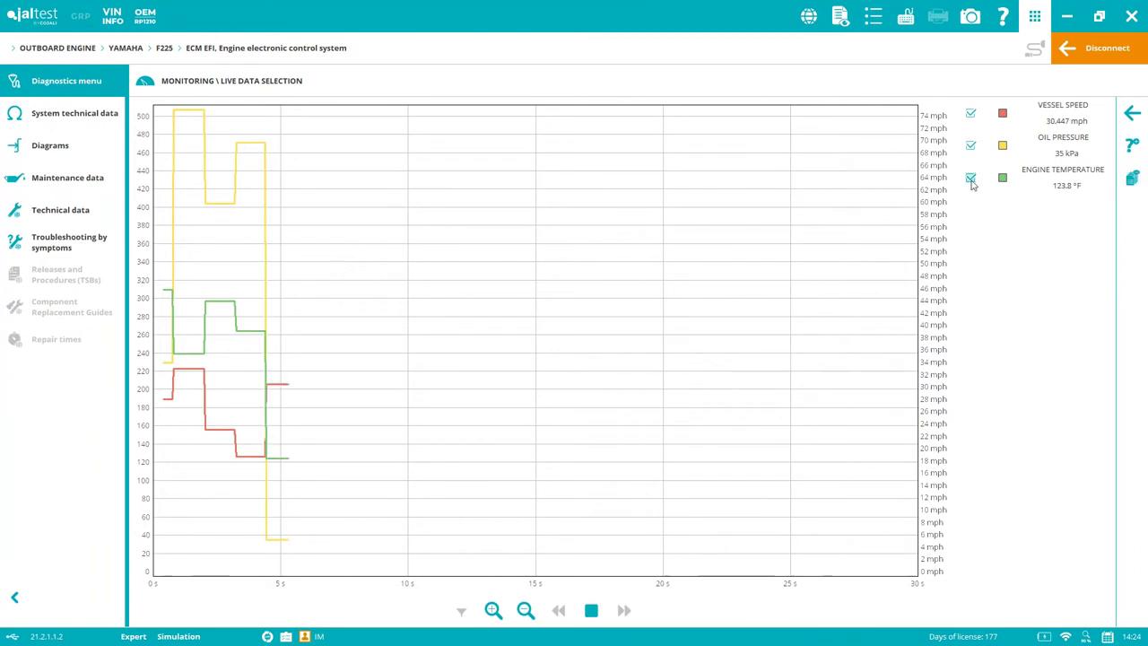
pyautogui.click(972, 146)
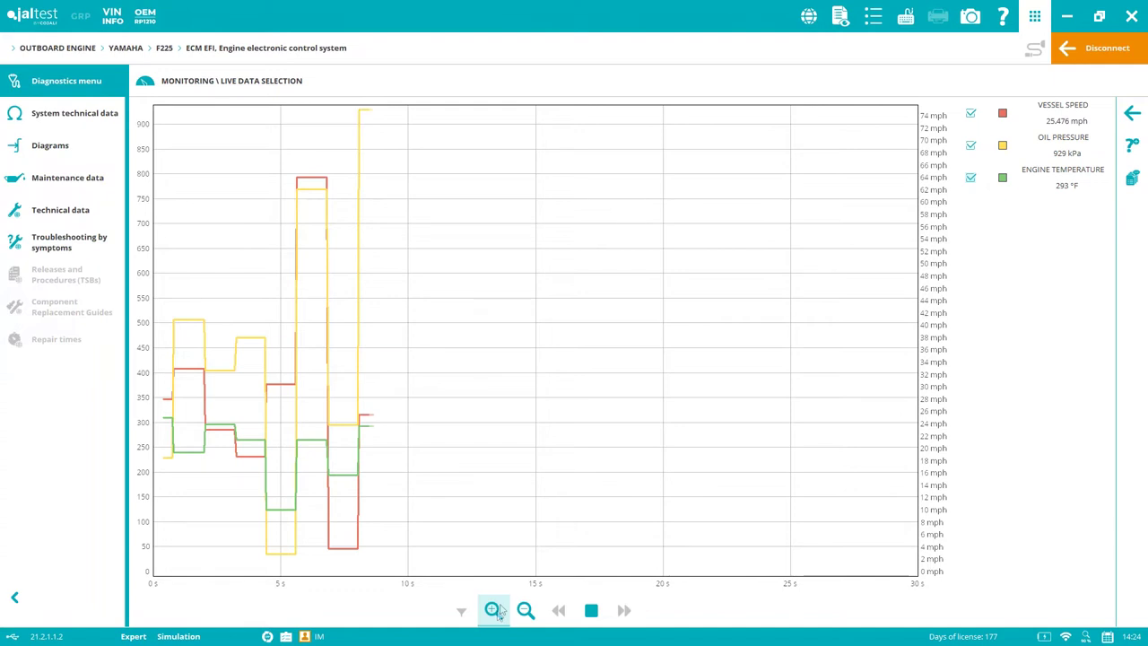
pyautogui.click(591, 610)
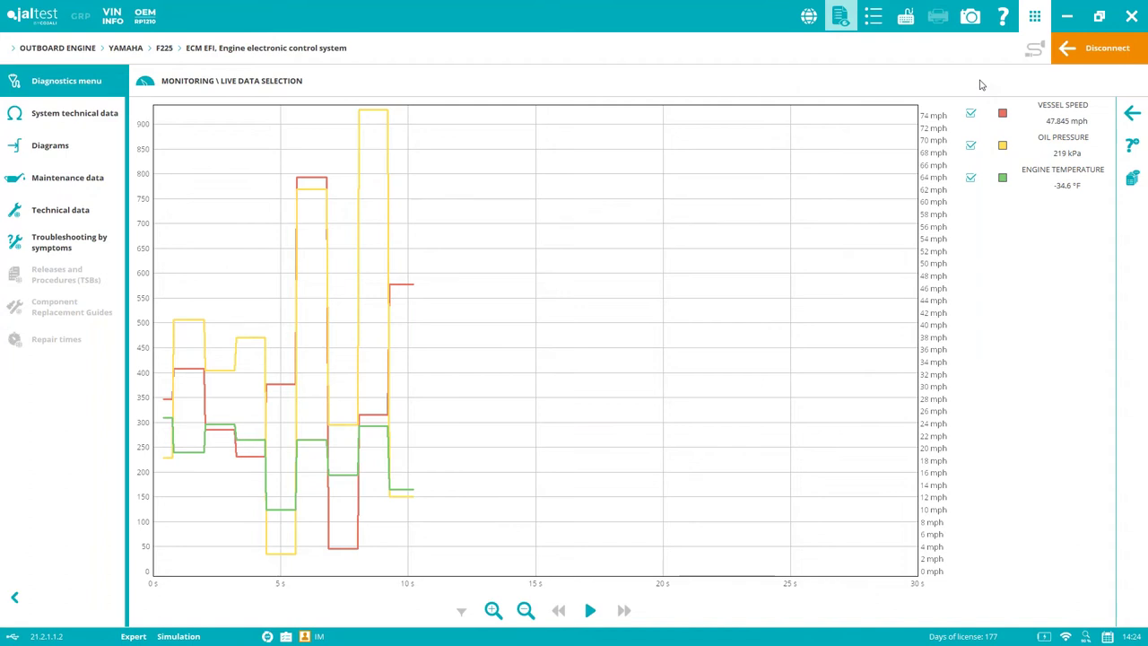
# Capture a screenshot of the stopped live data graph and include it in the diagnostic report.
pyautogui.click(971, 16)
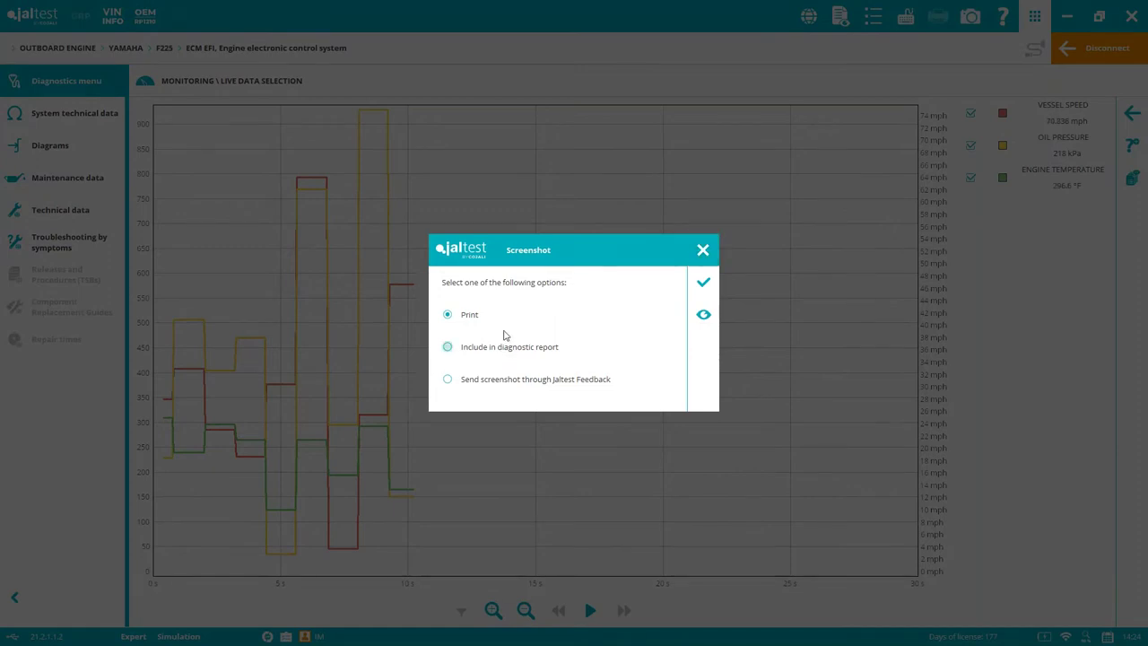
pyautogui.click(444, 352)
pyautogui.click(704, 283)
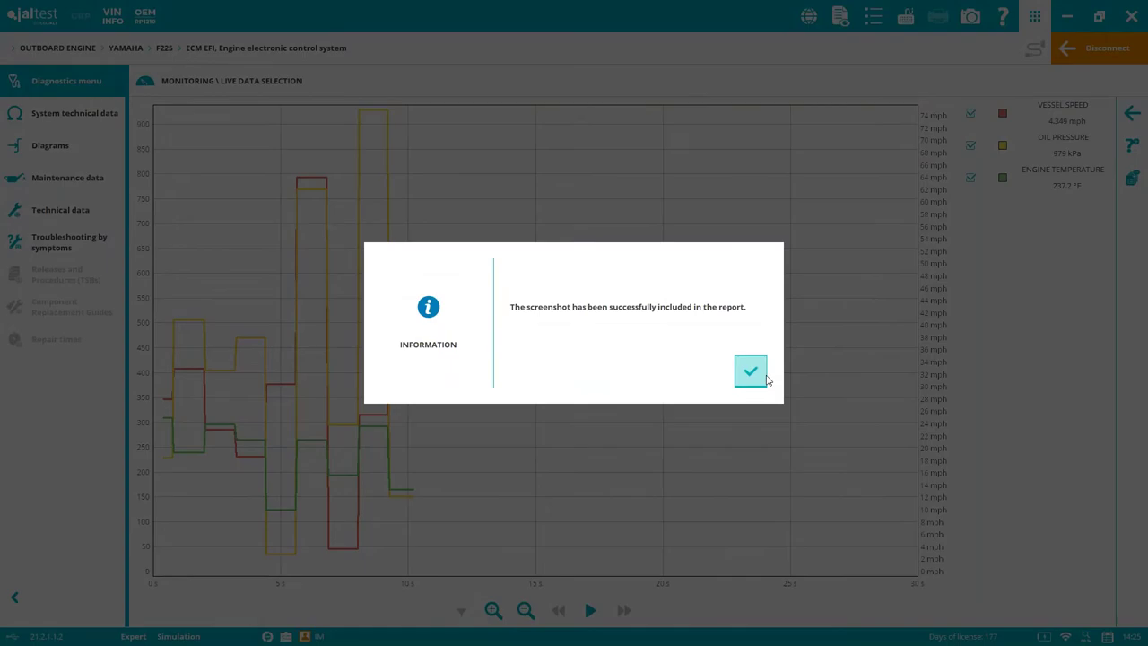
pyautogui.click(750, 371)
# Review the diagnostic report preview from the vessel details through the live data to the signature fields, and close it.
pyautogui.click(841, 15)
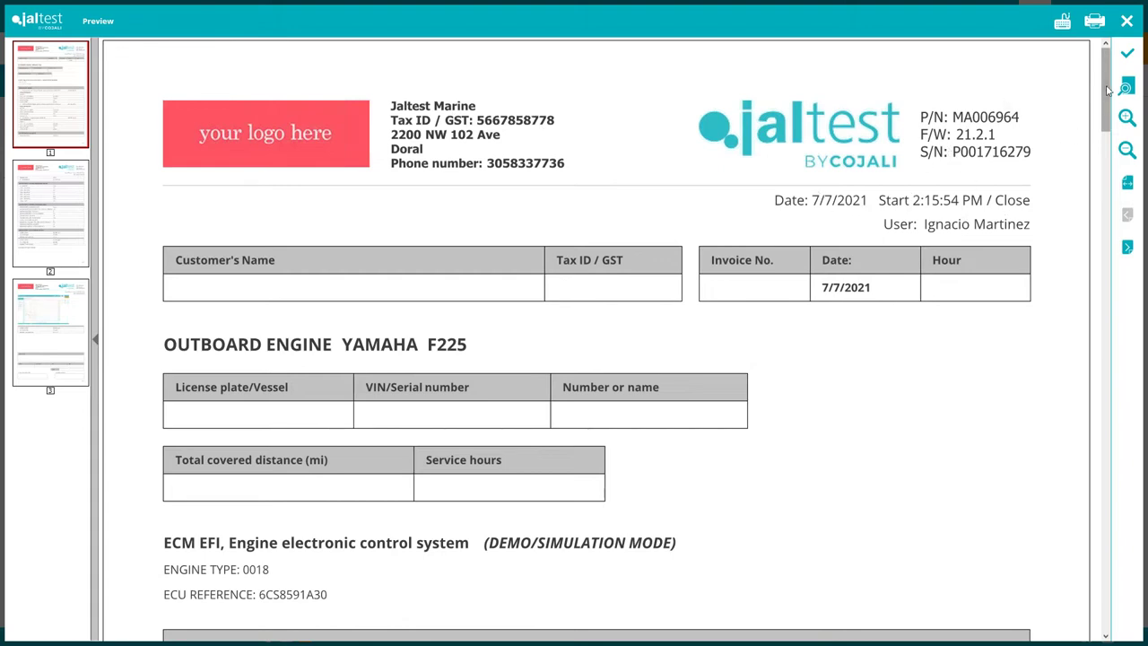
pyautogui.moveTo(1108, 89); pyautogui.dragTo(1110, 445)
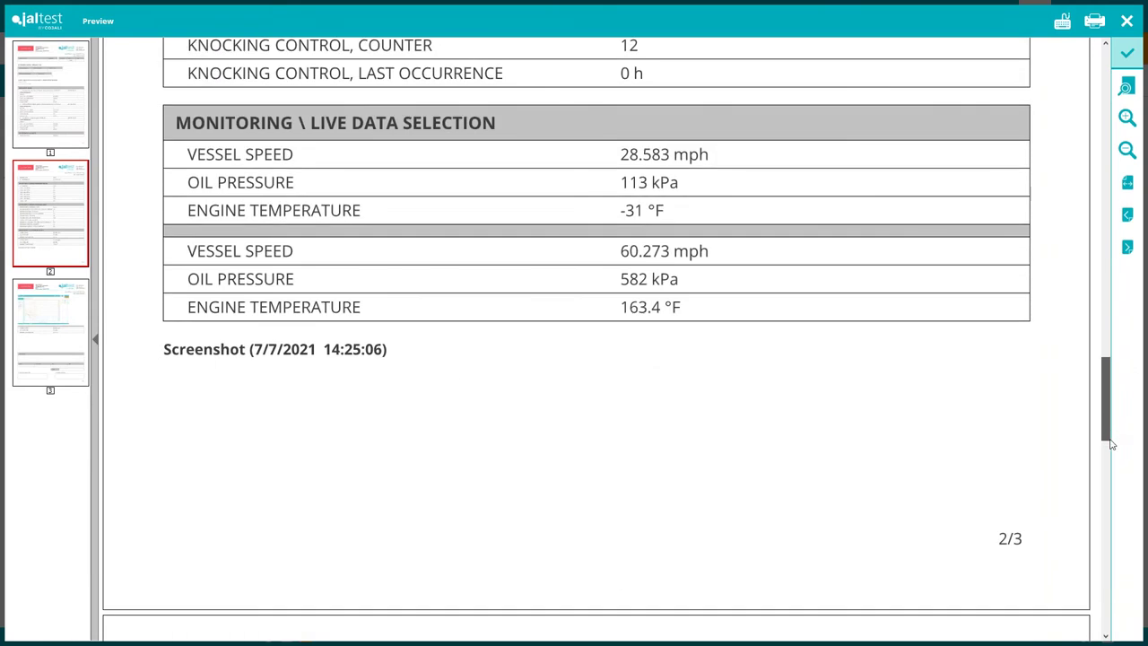
pyautogui.scroll(-15, 558, 386)
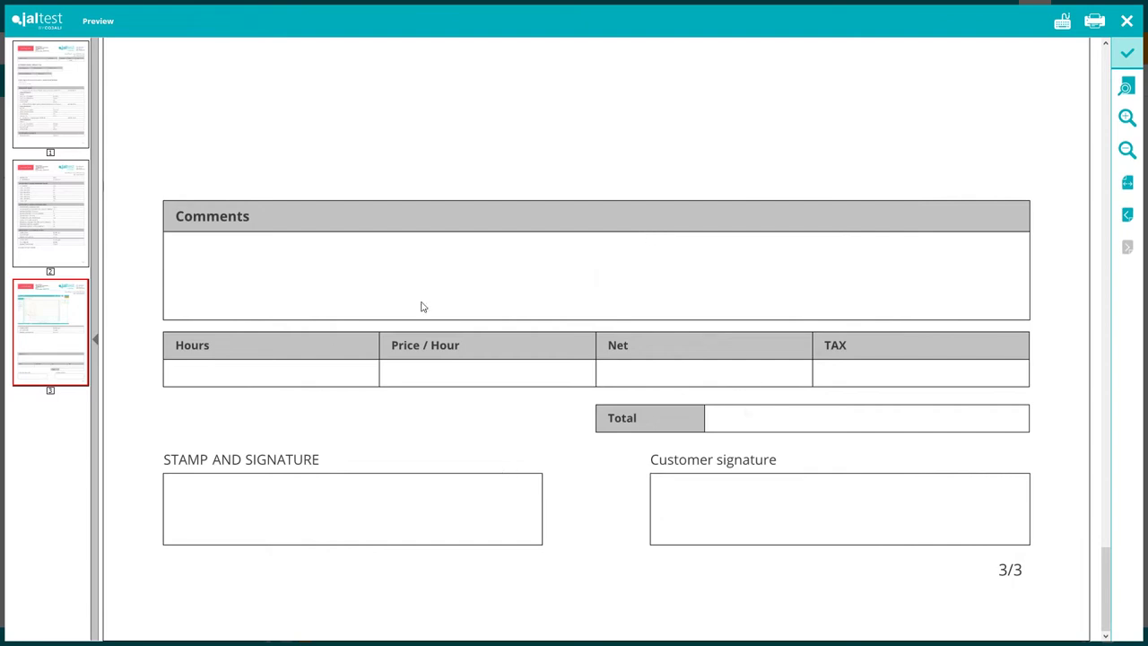
pyautogui.click(1130, 26)
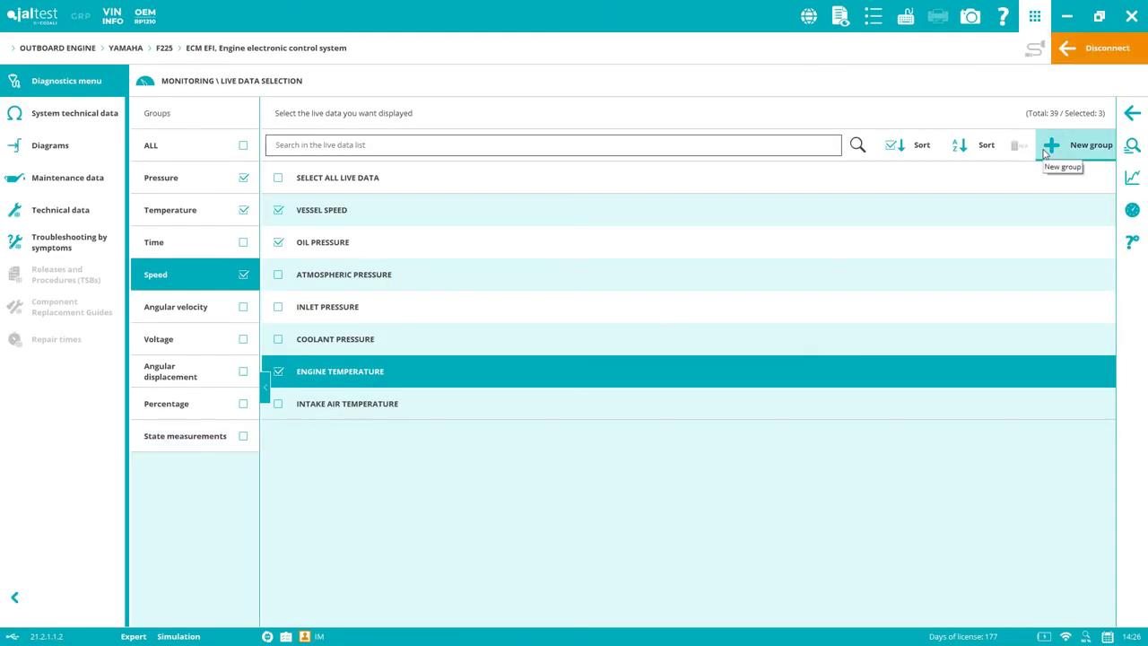
pyautogui.click(974, 145)
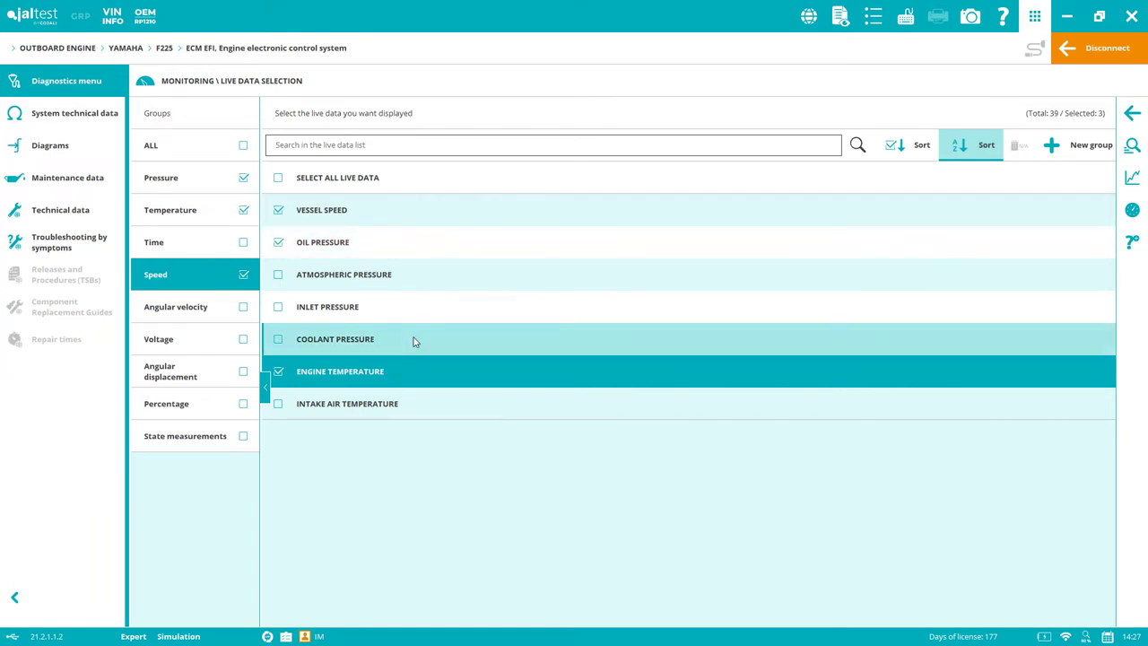
pyautogui.click(1056, 146)
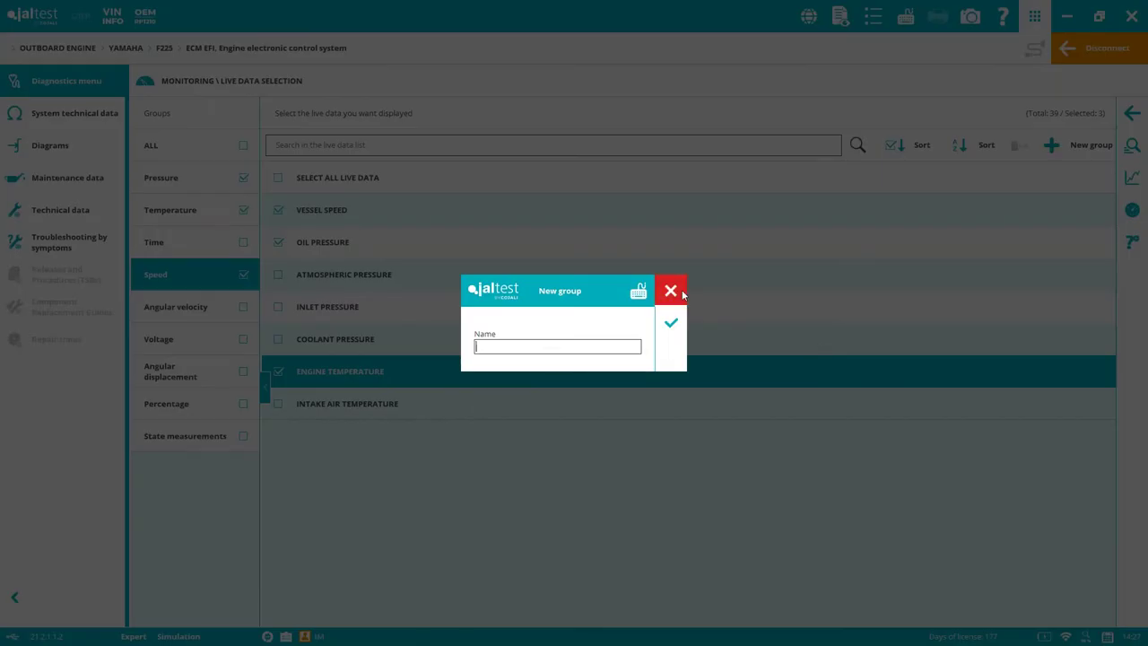
pyautogui.click(671, 291)
# Leave monitoring and review the Actuate Components list, including the Port and Starboard entries of the Oil Control Valve.
pyautogui.click(1132, 113)
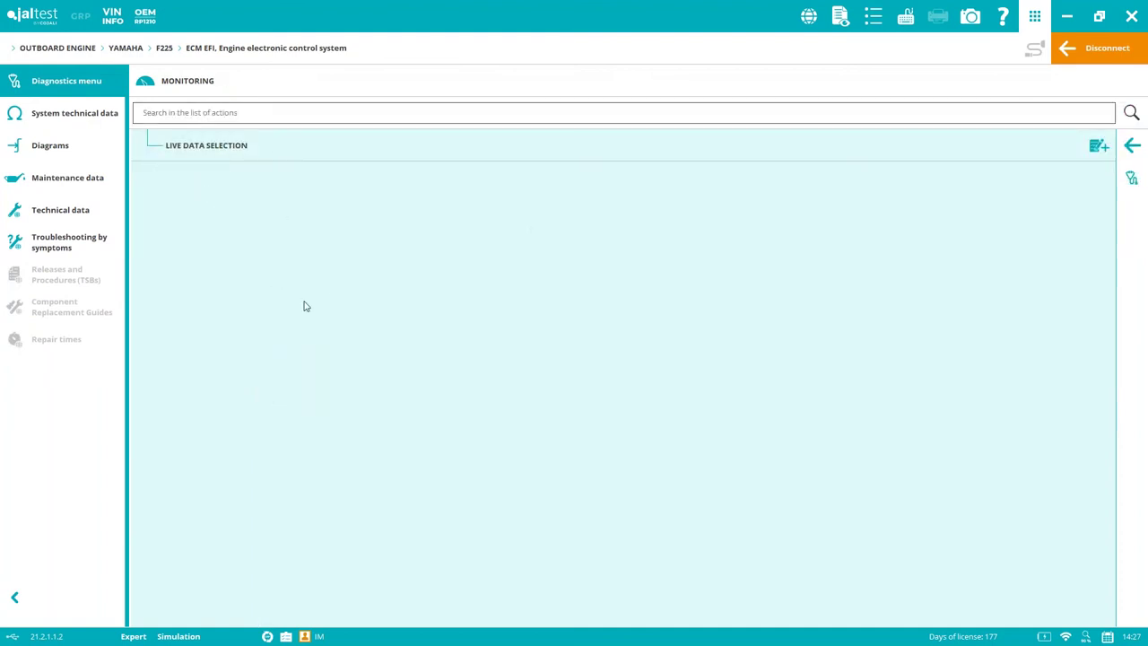
pyautogui.click(1135, 145)
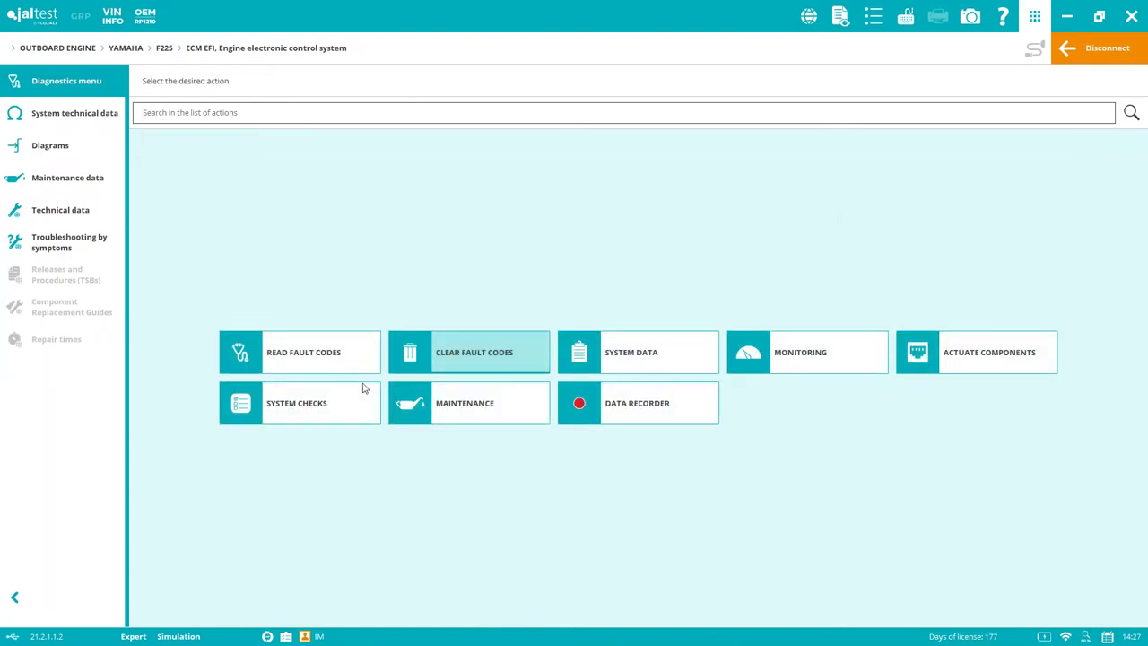
pyautogui.click(1002, 358)
pyautogui.click(148, 243)
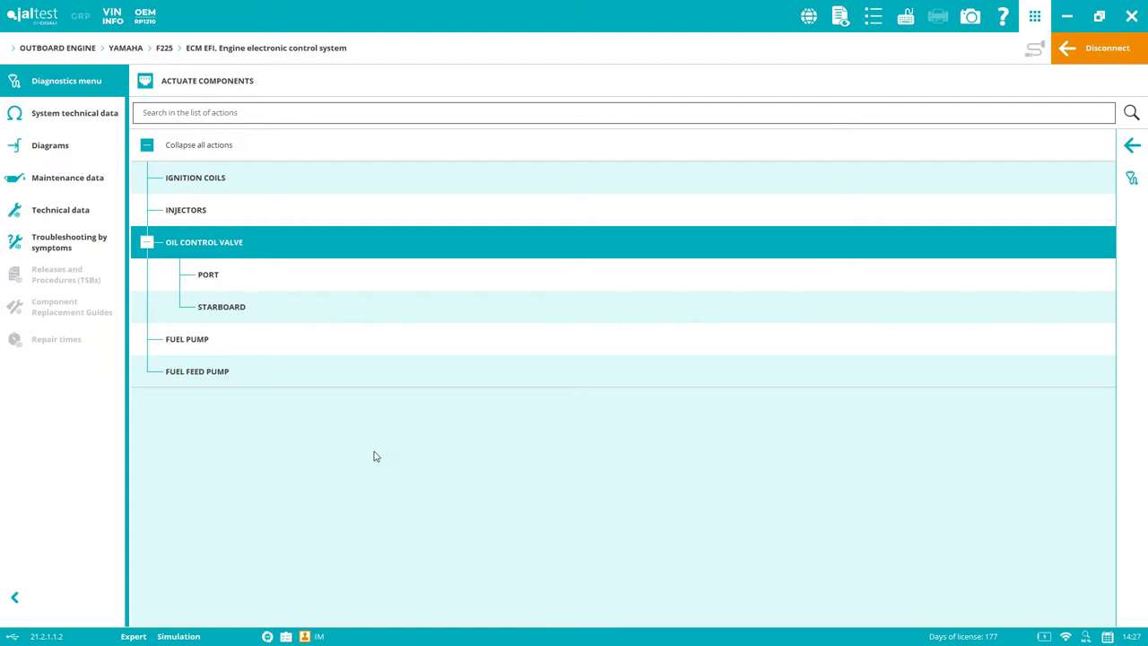
pyautogui.click(1141, 151)
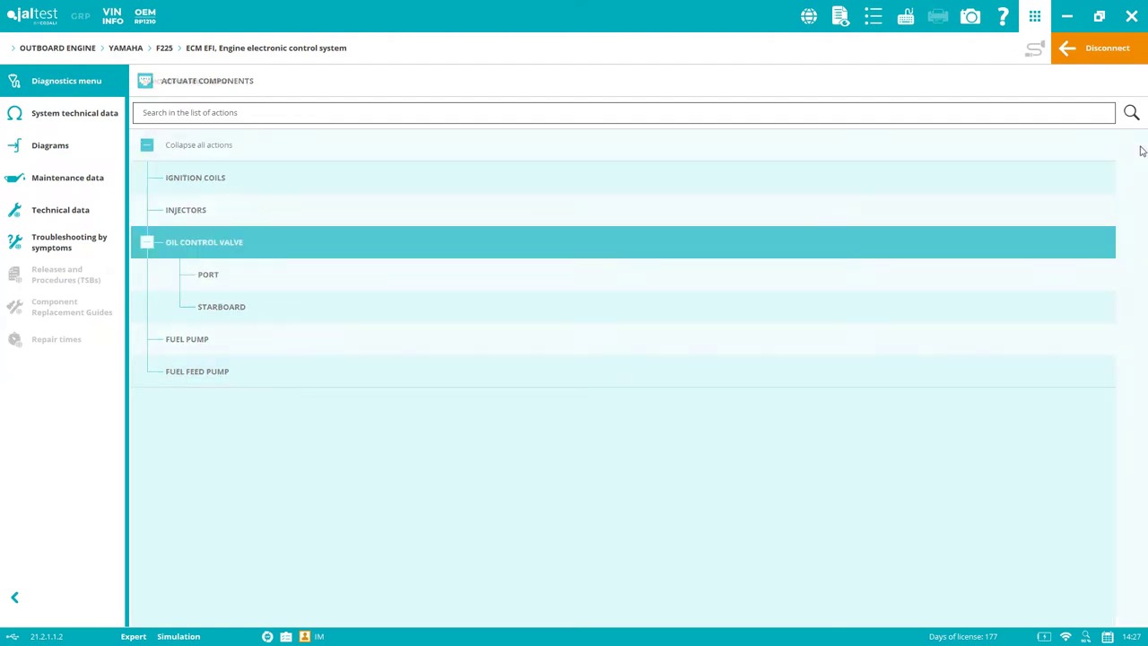
# Run the Cylinder Cut-Out system check on Injector 4 and acknowledge its completion.
pyautogui.click(320, 409)
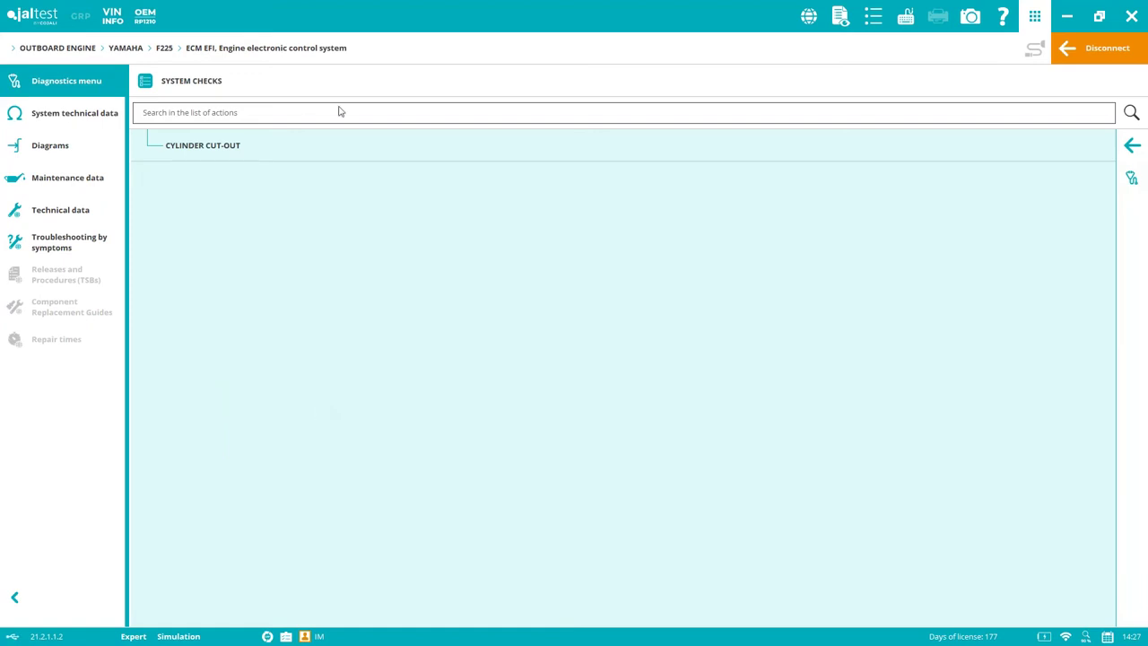
pyautogui.click(366, 149)
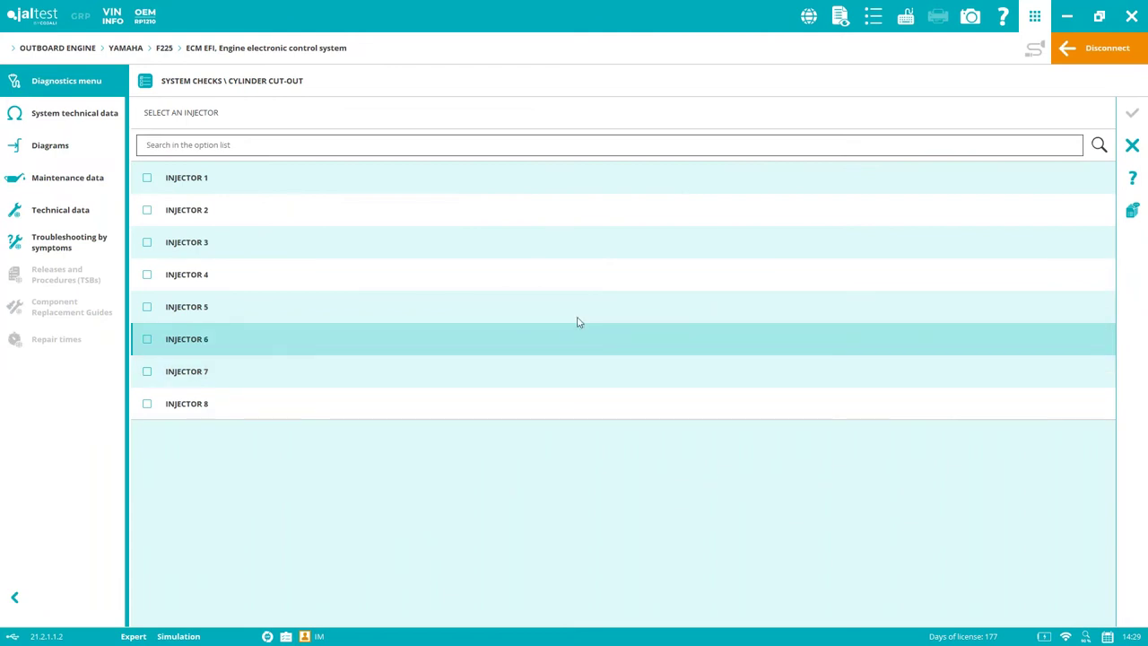
pyautogui.click(145, 280)
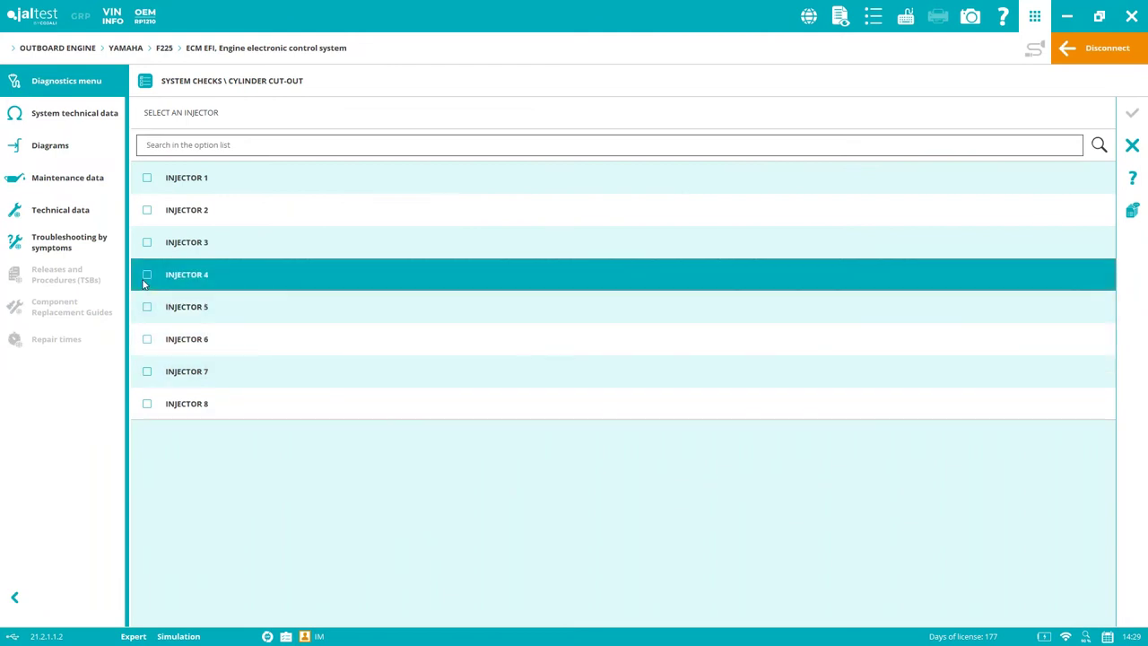
pyautogui.click(146, 275)
pyautogui.click(1132, 115)
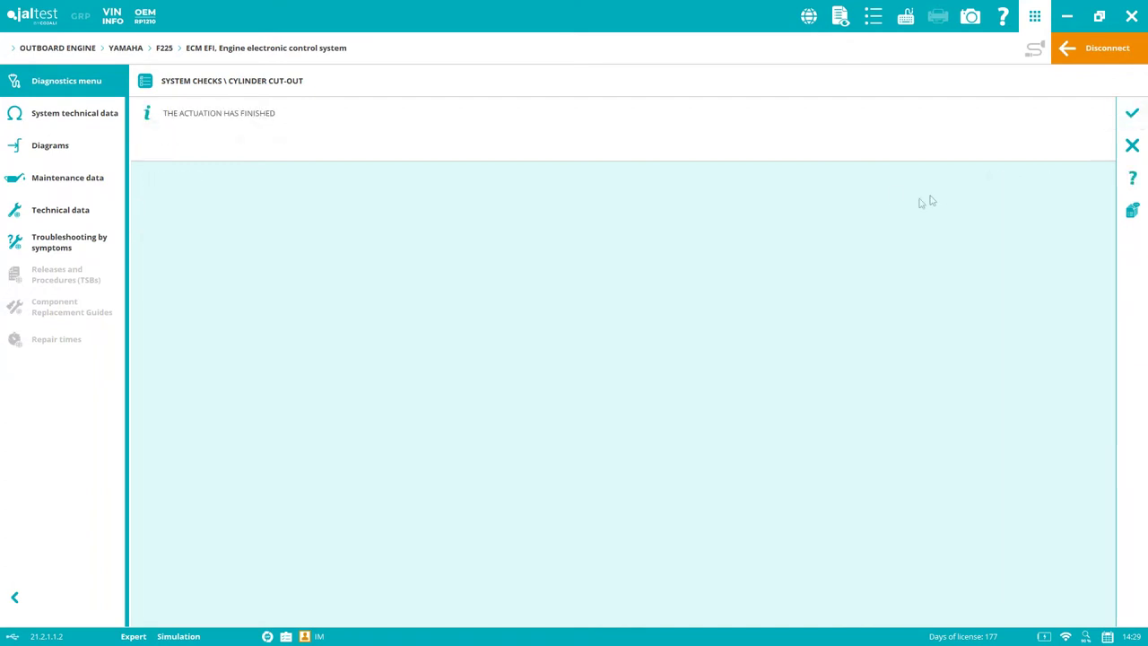
pyautogui.click(1133, 111)
# Look at the report comment option for the cylinder cut-out check, leave it empty, and return to the diagnostics menu.
pyautogui.click(1132, 210)
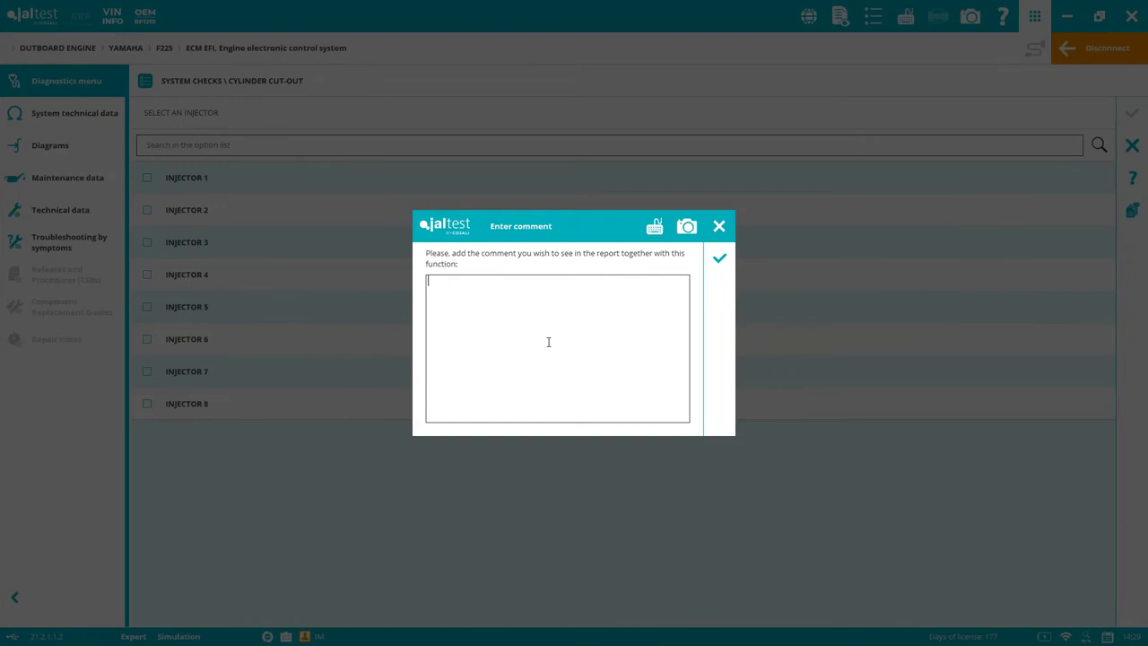
pyautogui.click(718, 228)
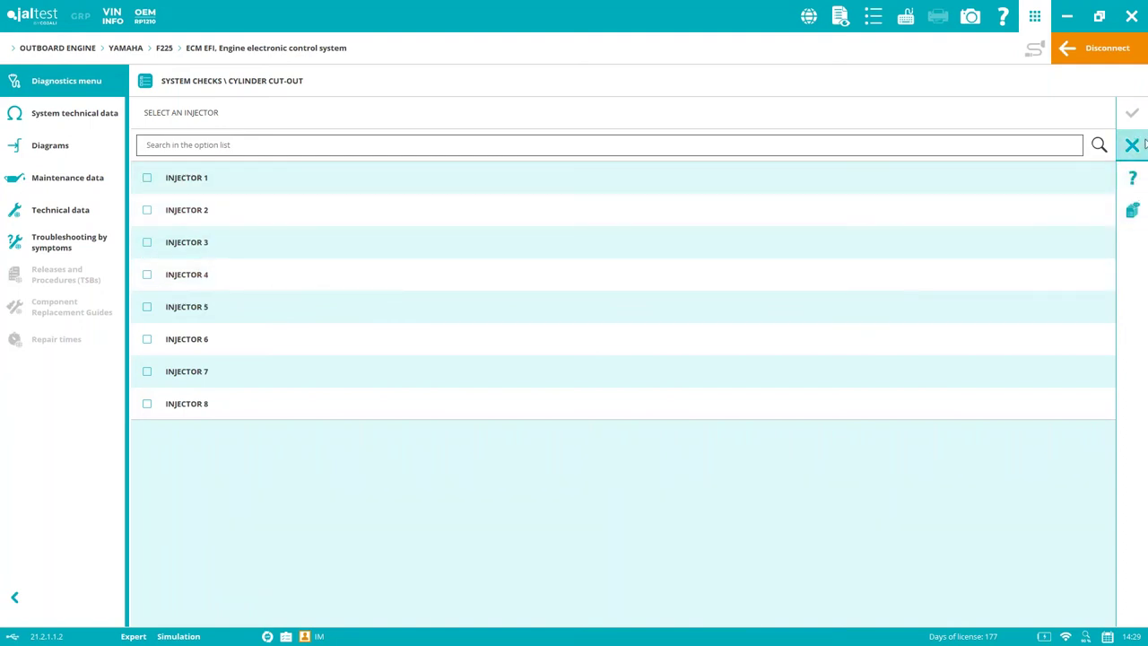
pyautogui.click(1132, 144)
pyautogui.click(1132, 146)
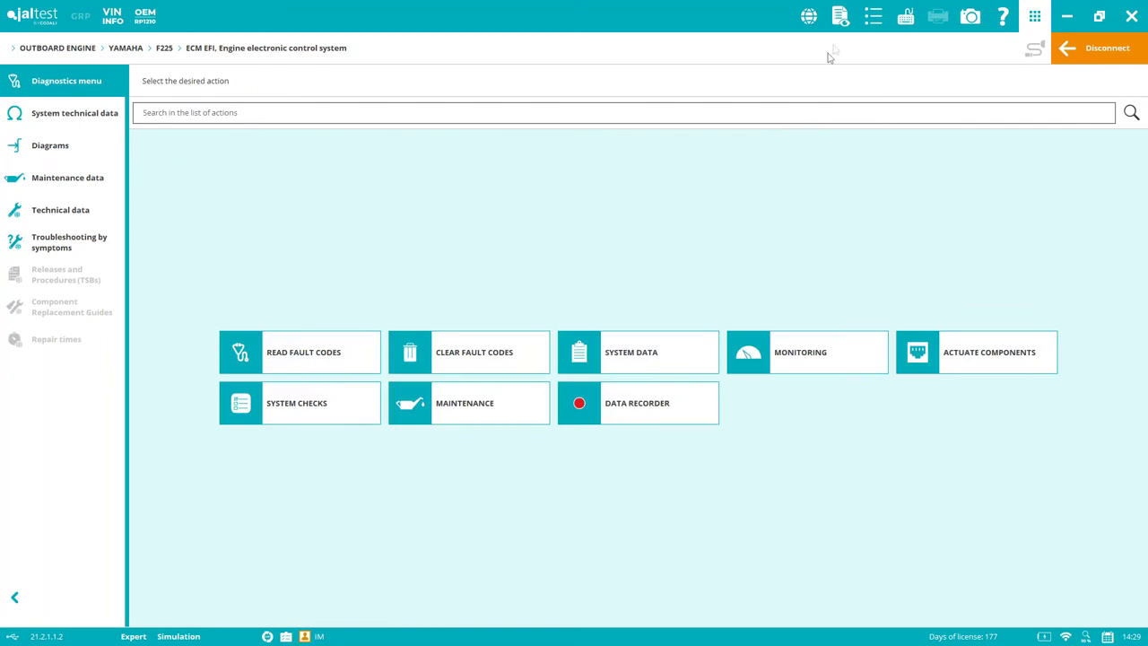
# Review the diagnostic report preview's monitoring graph and cylinder cut-out check section, and close the preview.
pyautogui.click(838, 16)
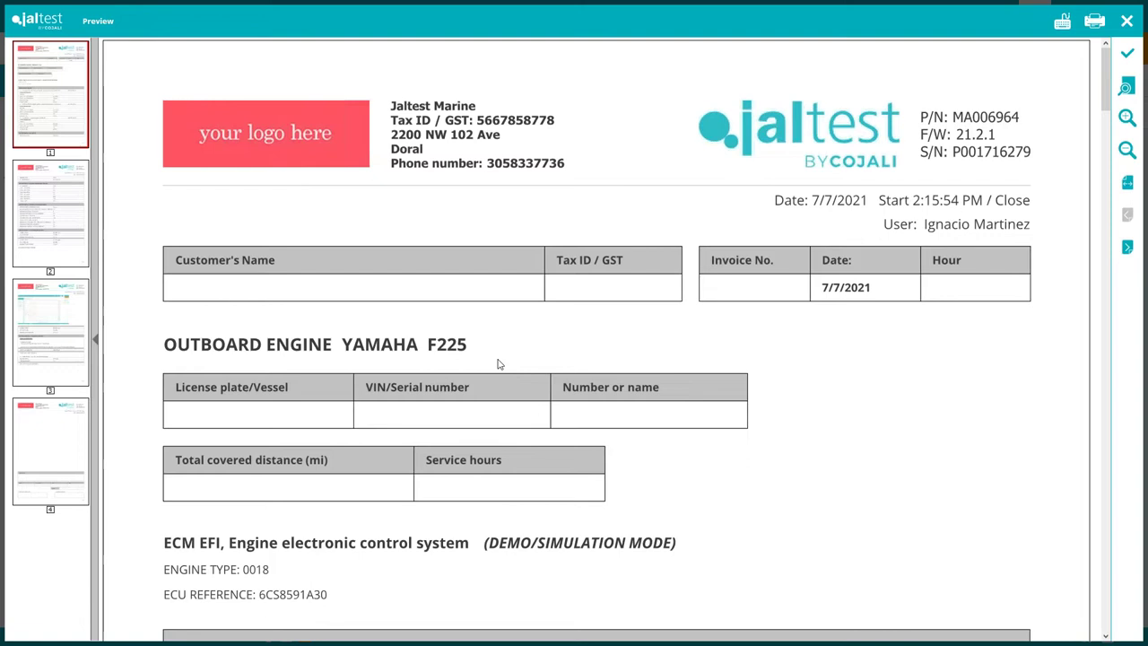
pyautogui.click(78, 364)
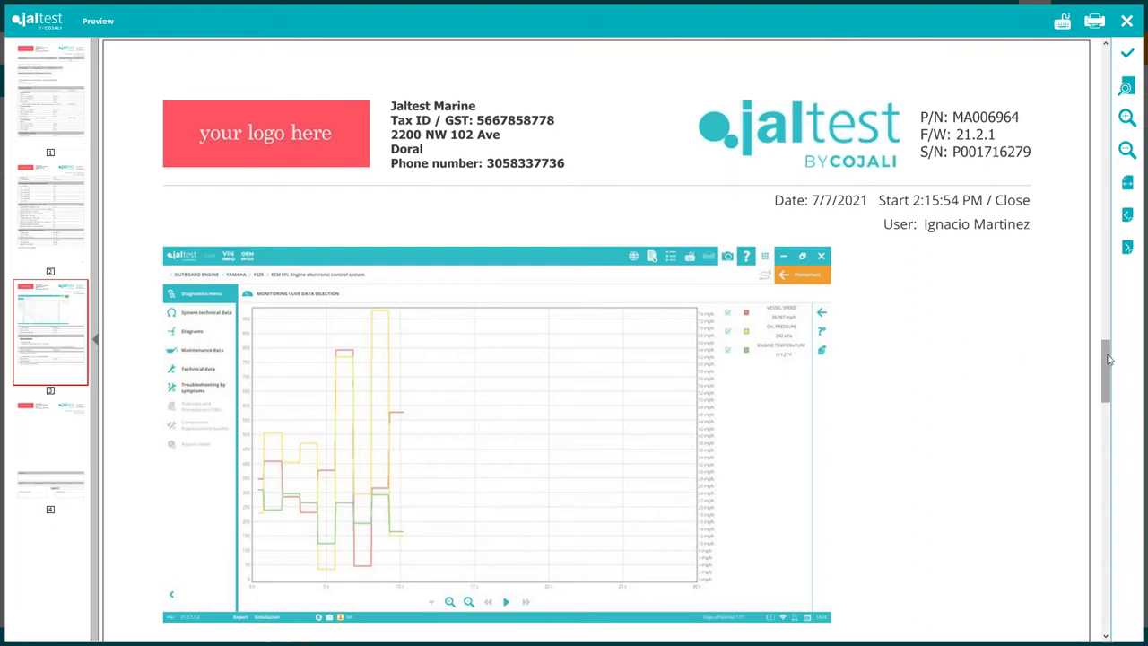
pyautogui.moveTo(1108, 359); pyautogui.dragTo(1108, 432)
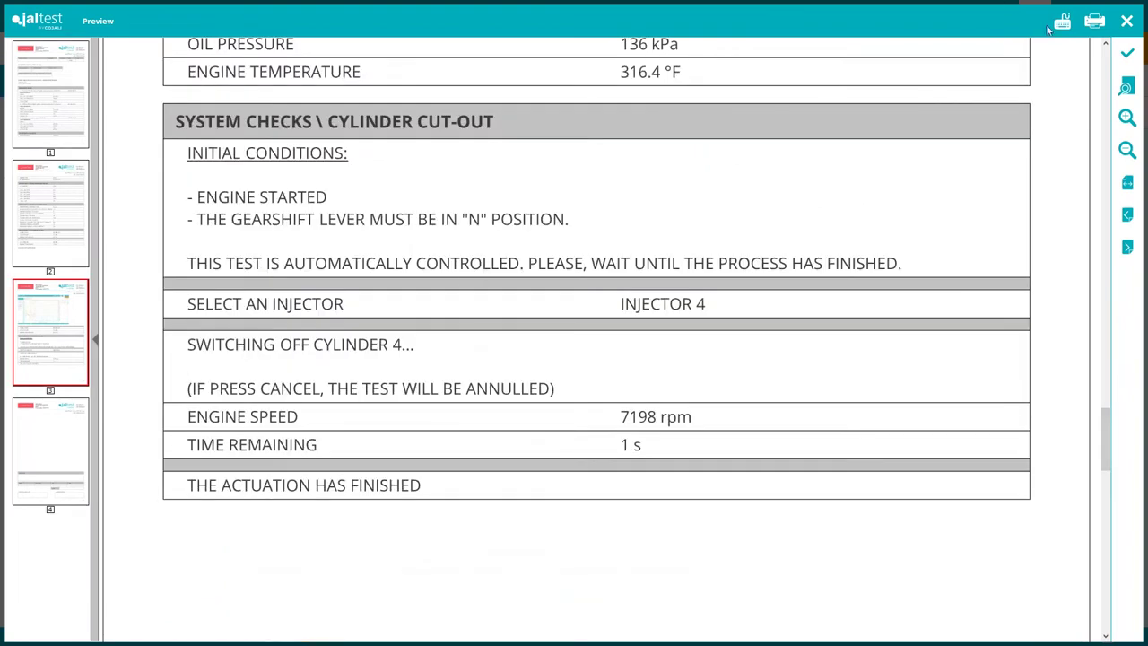
pyautogui.click(1137, 27)
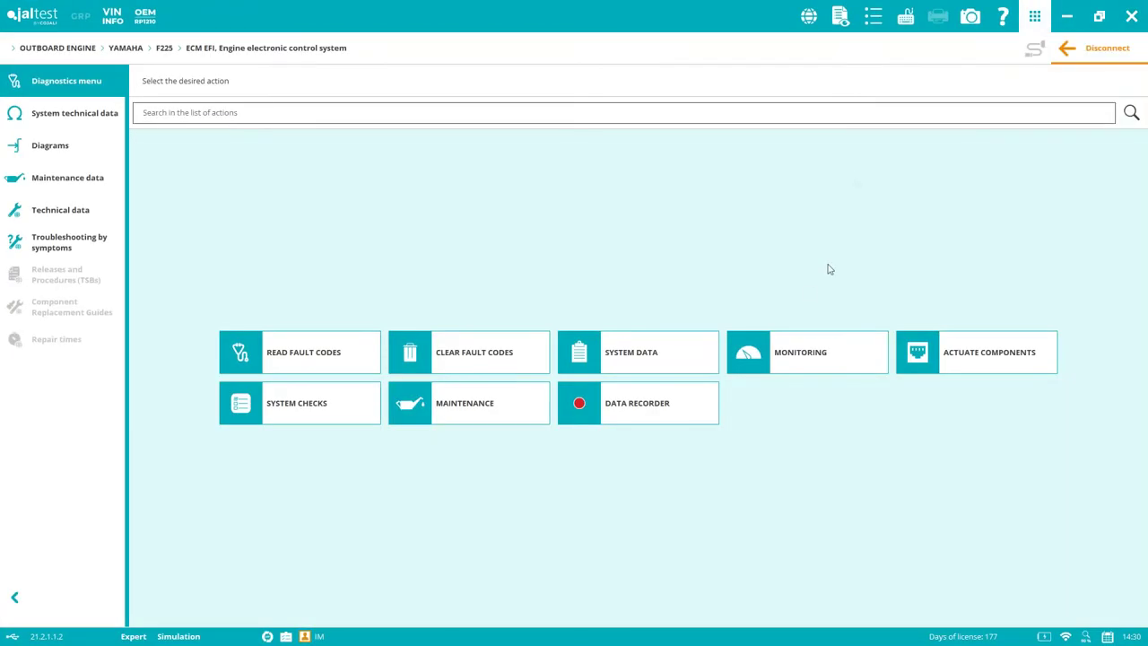
# Look at the engine hours table of the Oil Change maintenance function and return to the diagnostics menu.
pyautogui.click(510, 404)
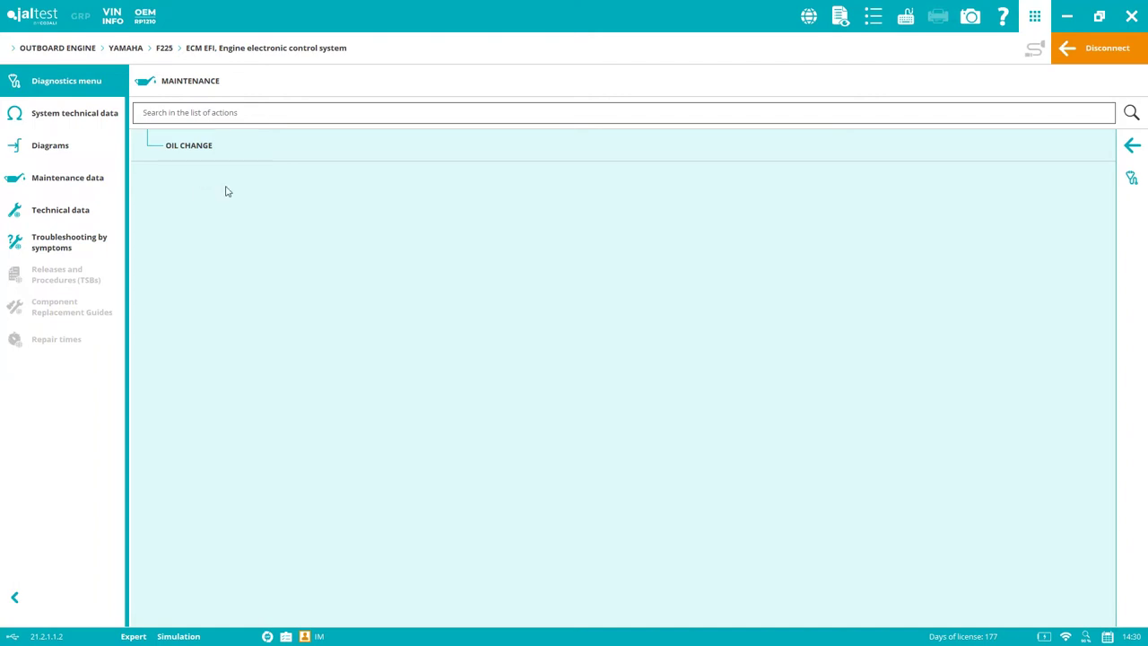
pyautogui.click(334, 144)
pyautogui.click(671, 373)
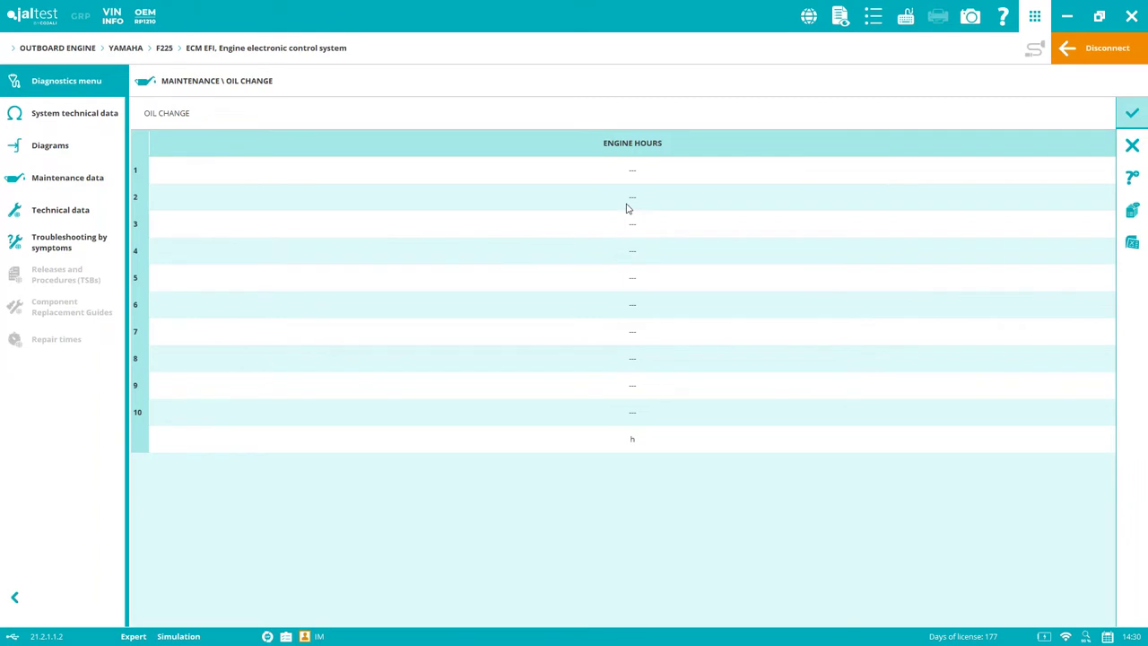
pyautogui.click(1132, 145)
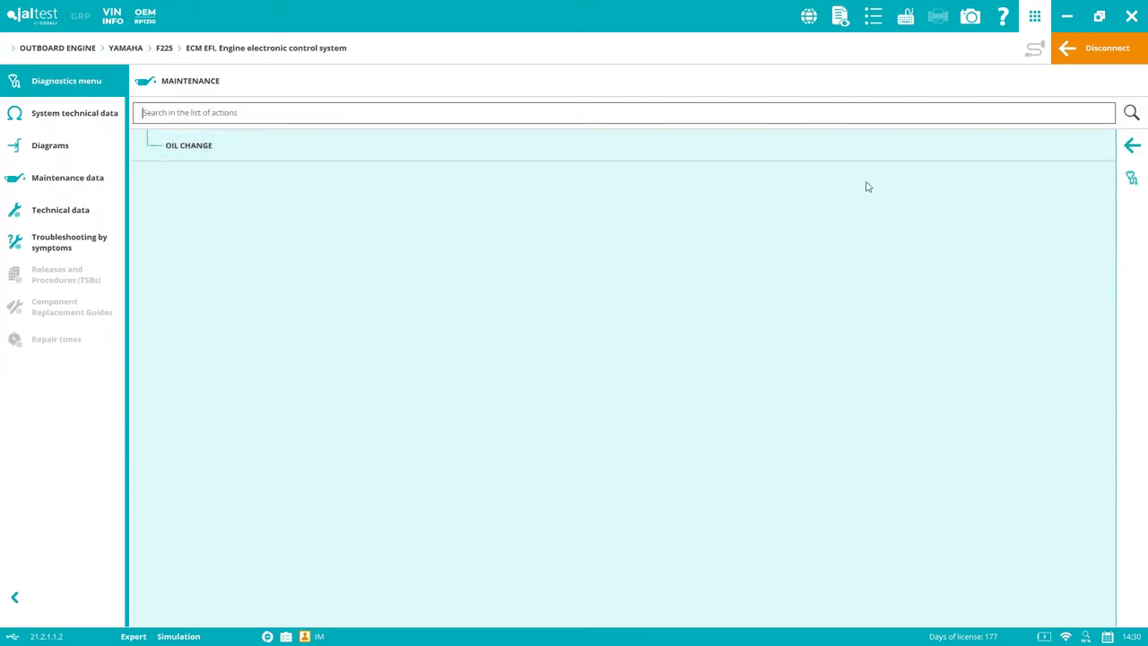
pyautogui.click(1131, 144)
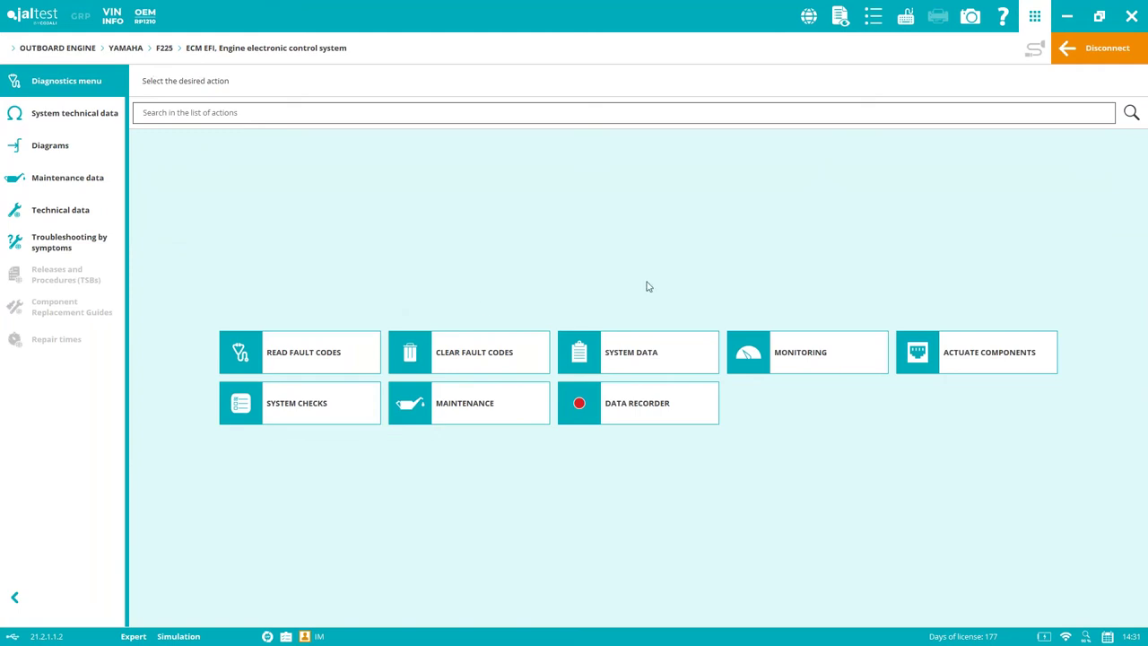
# Start a data recording of engine speed, vessel speed and oil pressure without setting measurement triggers.
pyautogui.click(656, 406)
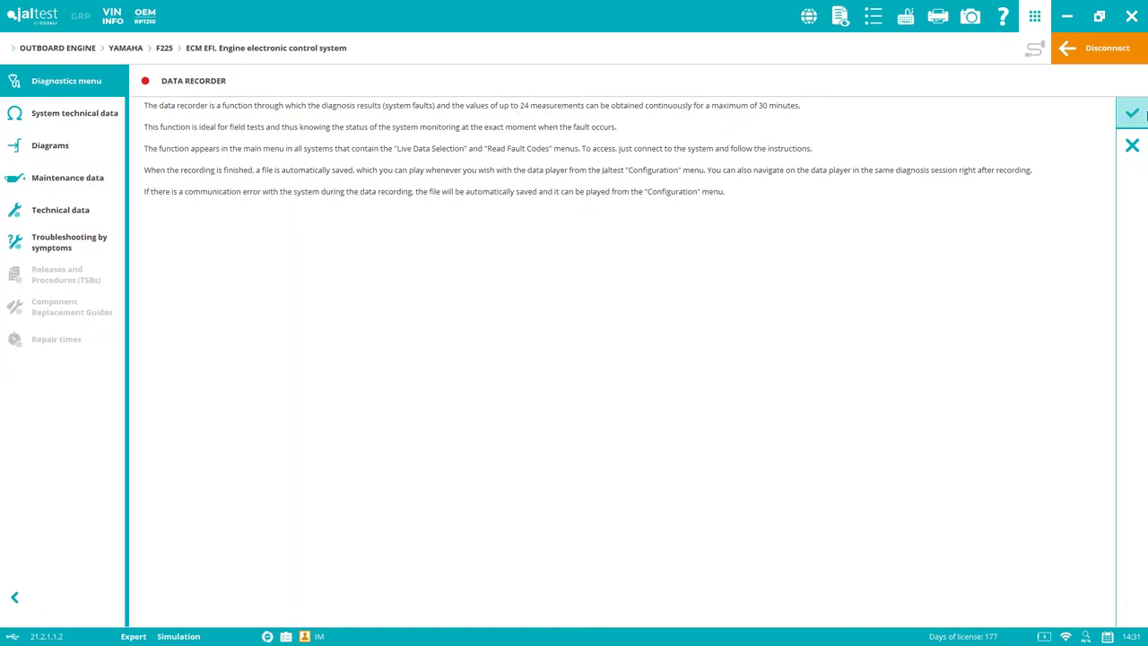
pyautogui.click(1143, 114)
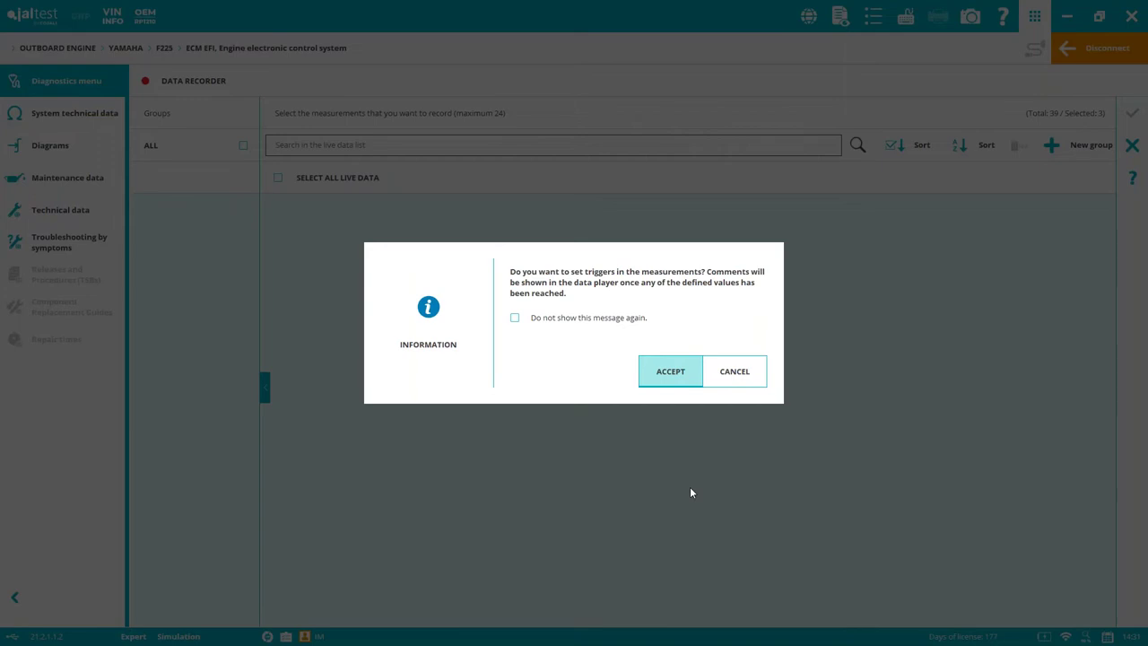
pyautogui.click(735, 371)
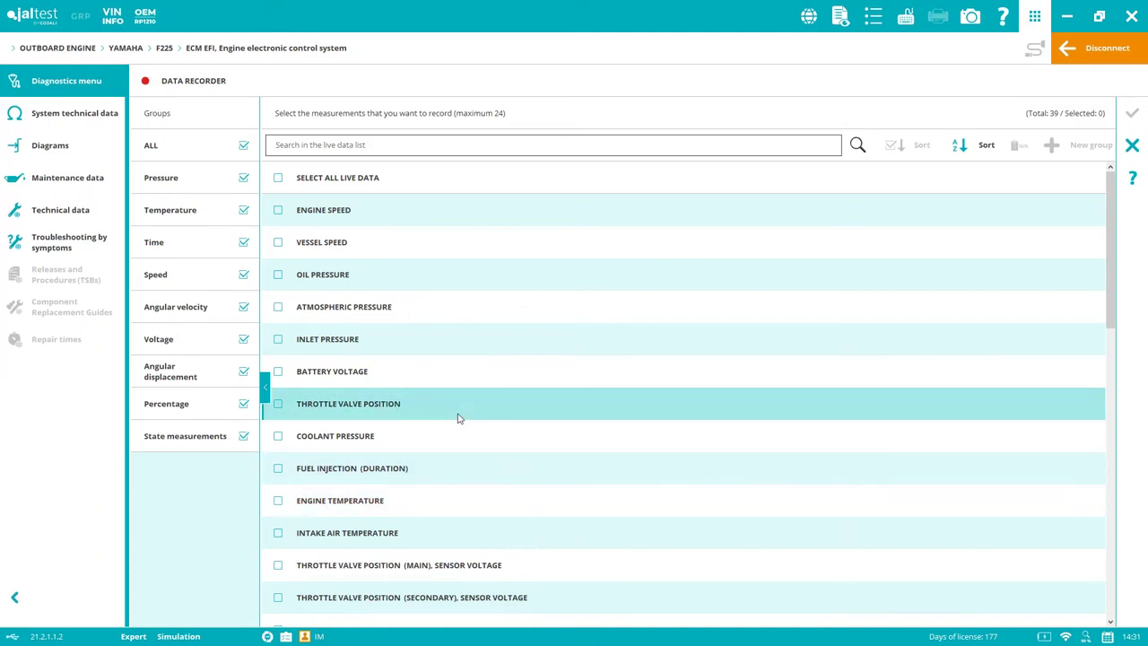
pyautogui.click(278, 210)
pyautogui.click(278, 242)
pyautogui.click(278, 274)
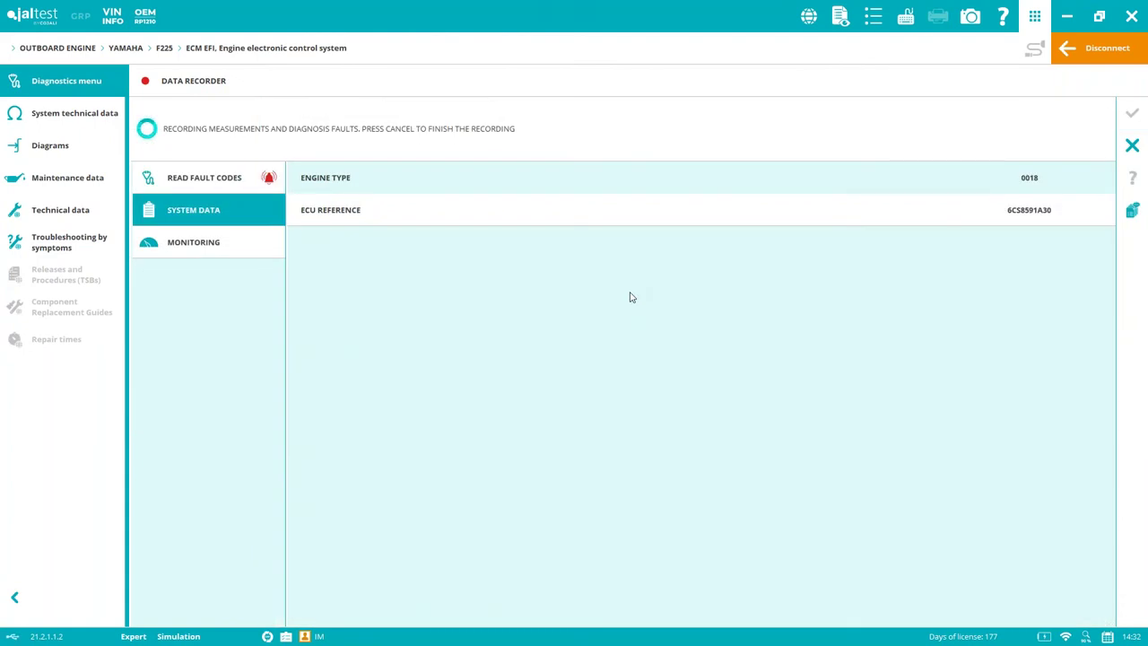
# Review the fault codes, live values and live graph while the recording runs, and leave the graph.
pyautogui.click(218, 181)
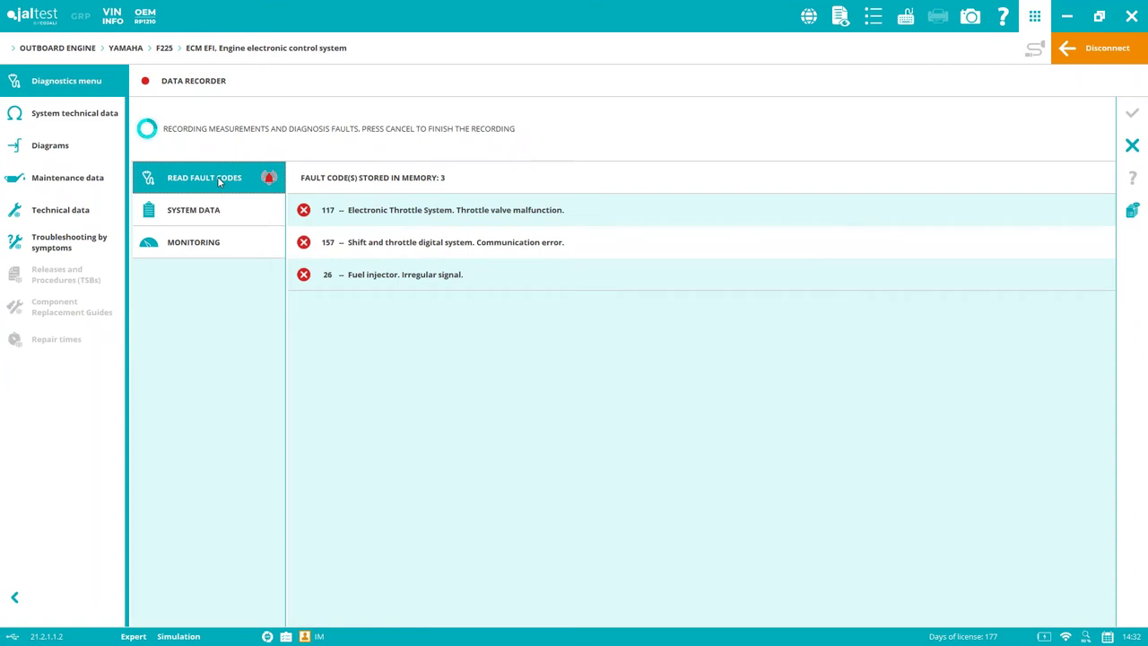
pyautogui.click(212, 240)
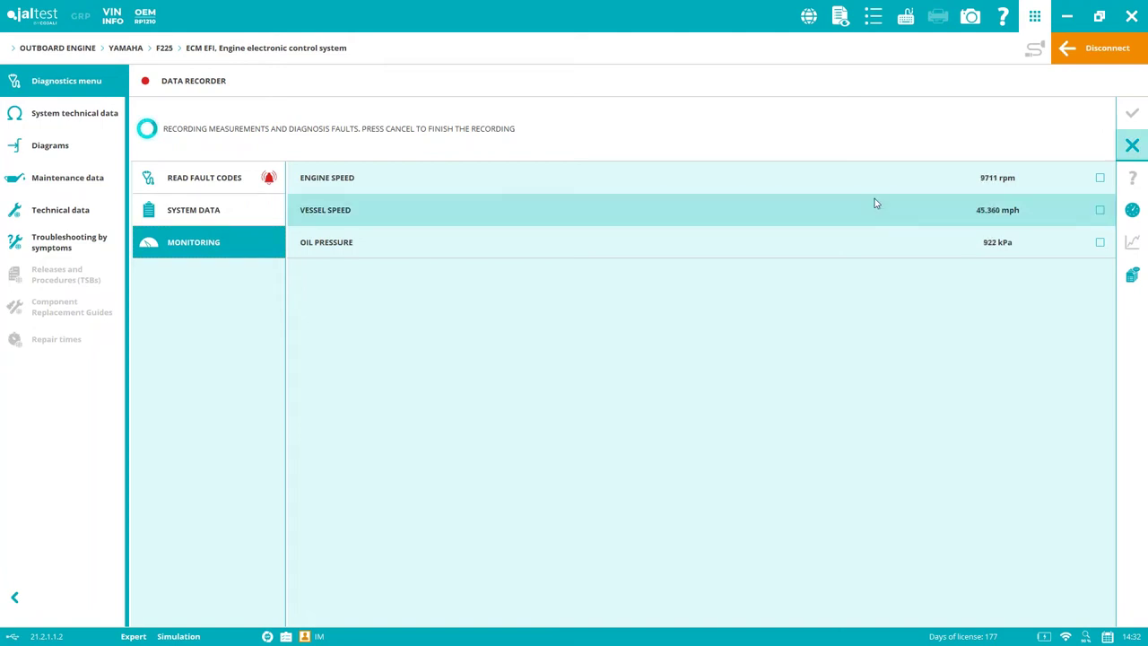
pyautogui.click(1132, 210)
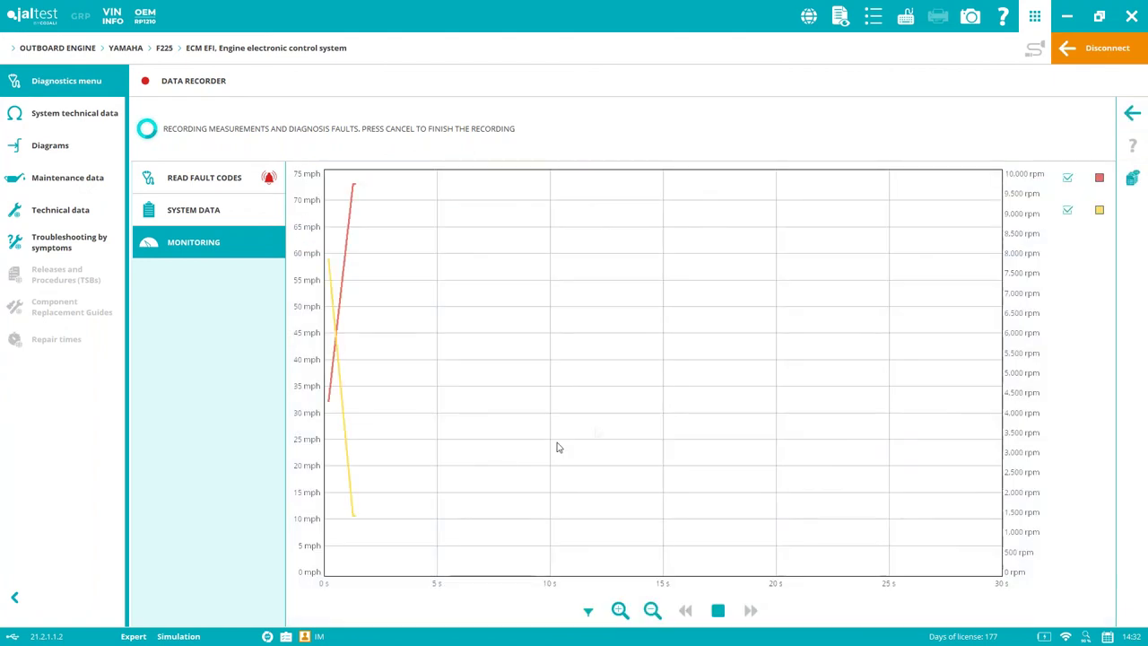
pyautogui.click(1132, 112)
# Add the comment "notes" to the running recording and finish the recording.
pyautogui.click(1132, 275)
pyautogui.write('n')
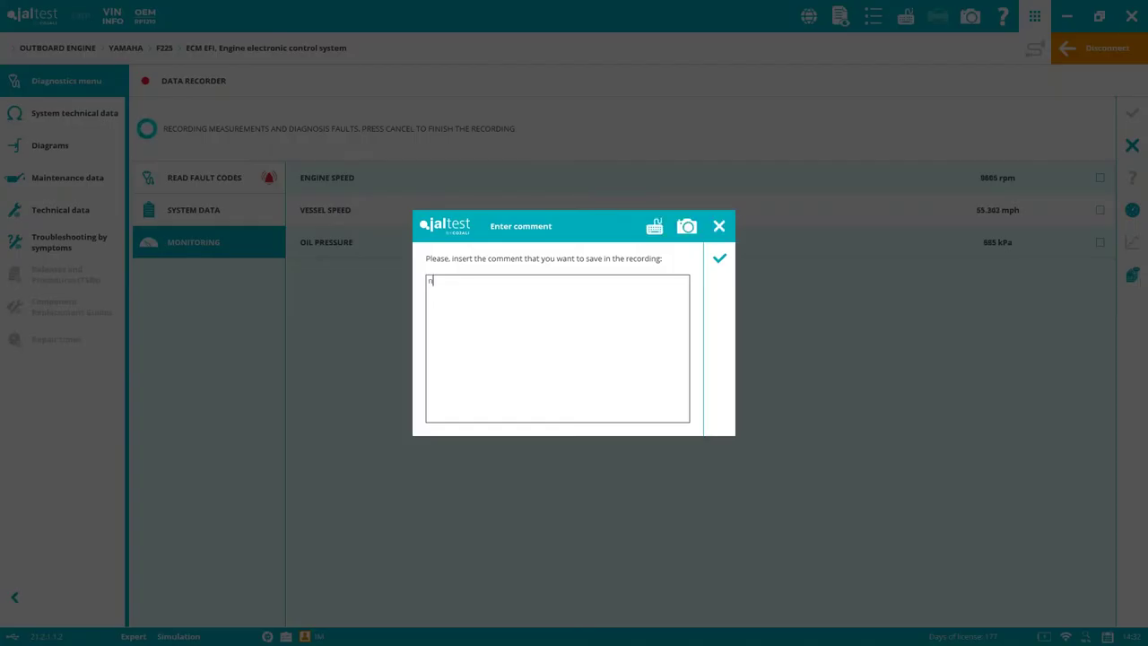
pyautogui.write('otes')
pyautogui.click(717, 260)
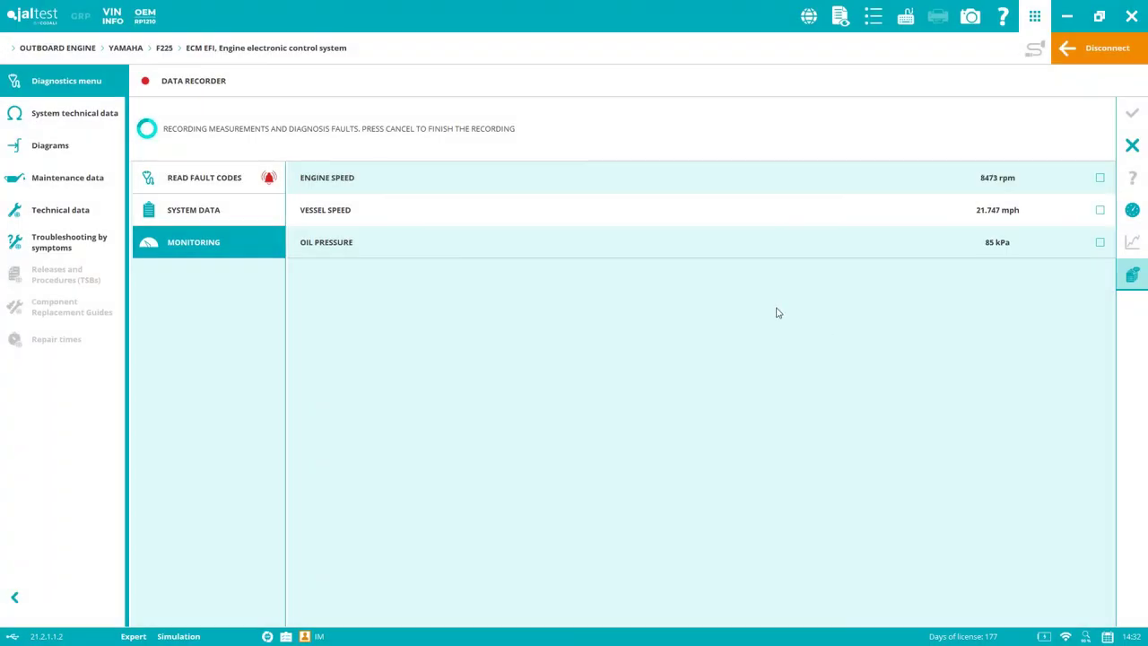
pyautogui.click(1131, 145)
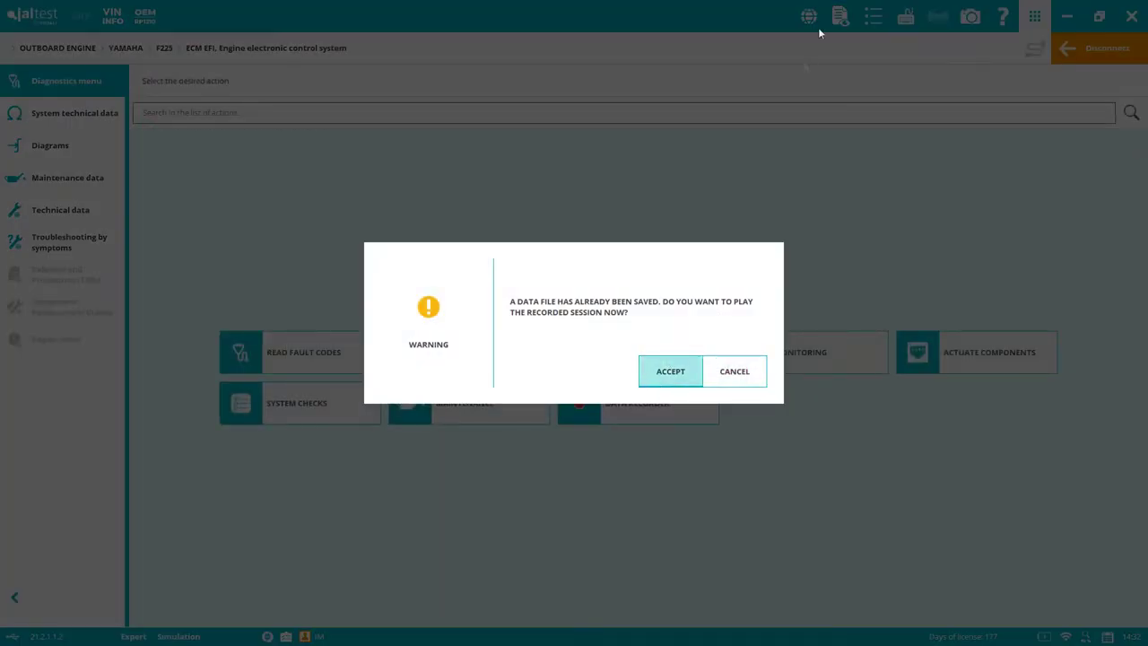
# Play the recorded session in the data player and review its fault codes and monitoring values.
pyautogui.click(681, 386)
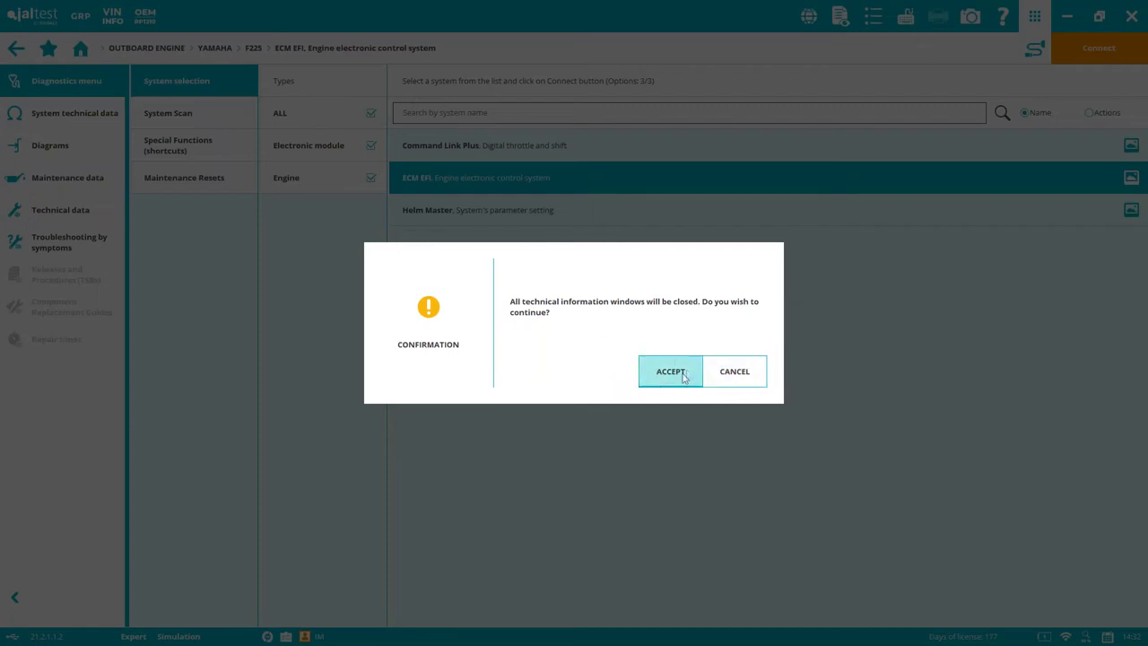
pyautogui.click(682, 372)
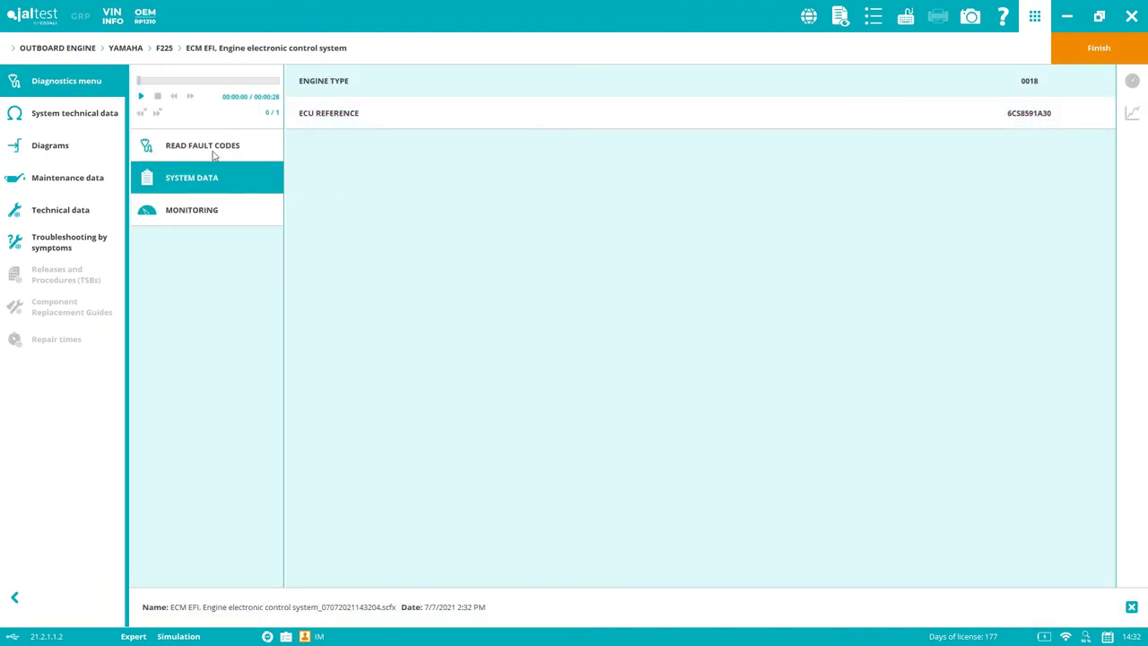
pyautogui.click(214, 153)
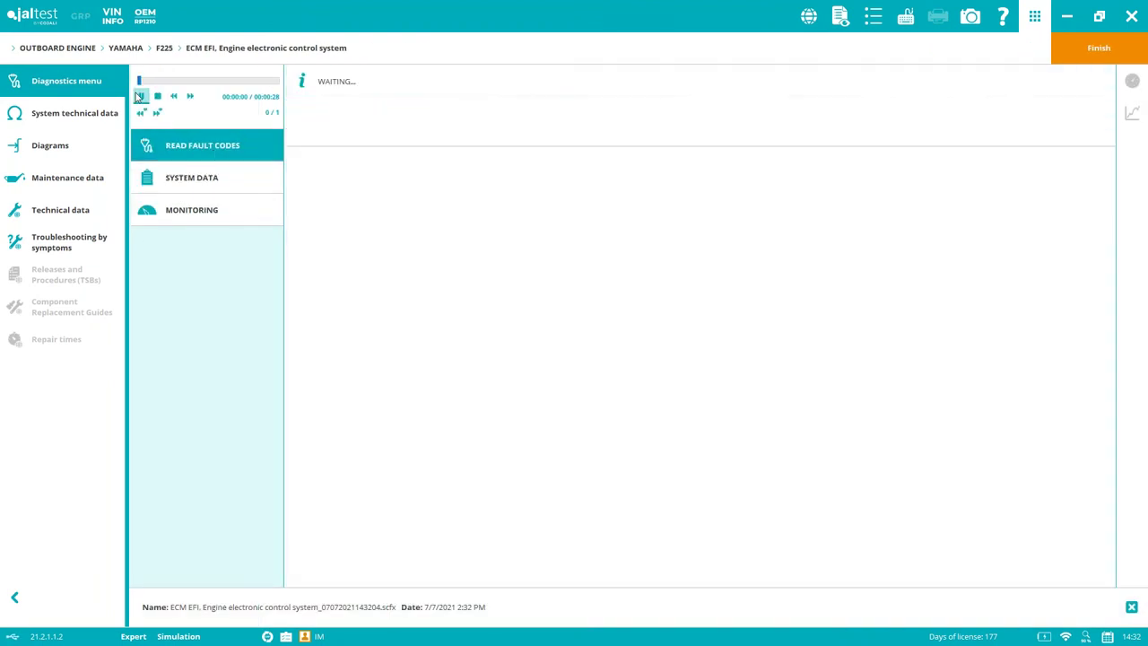
pyautogui.click(139, 96)
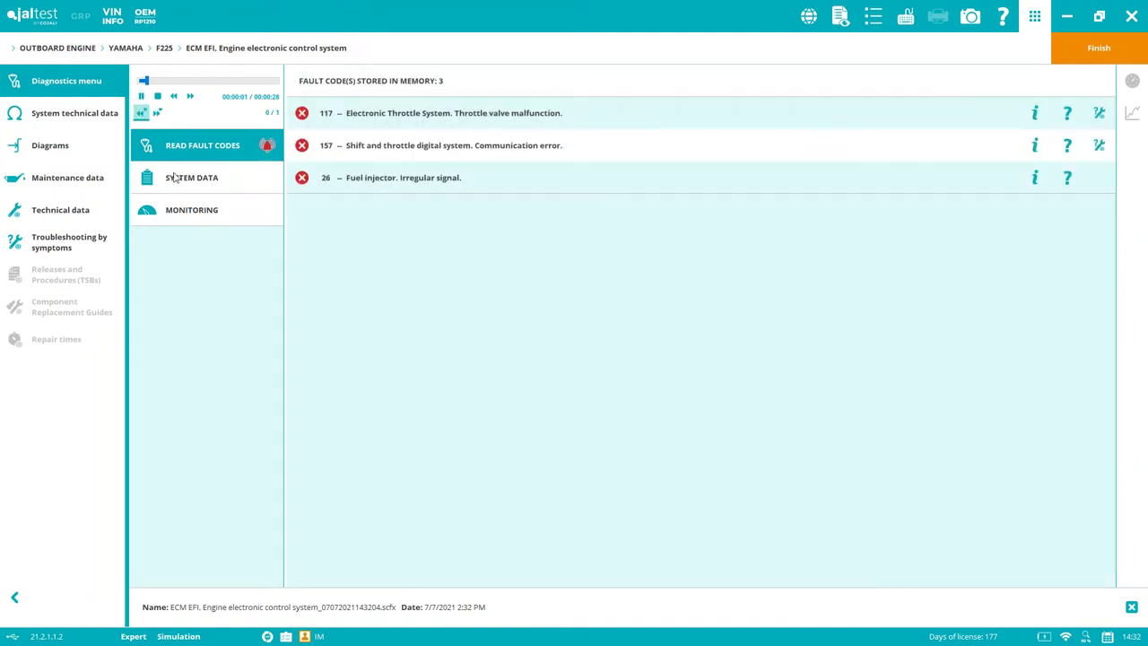
pyautogui.click(251, 207)
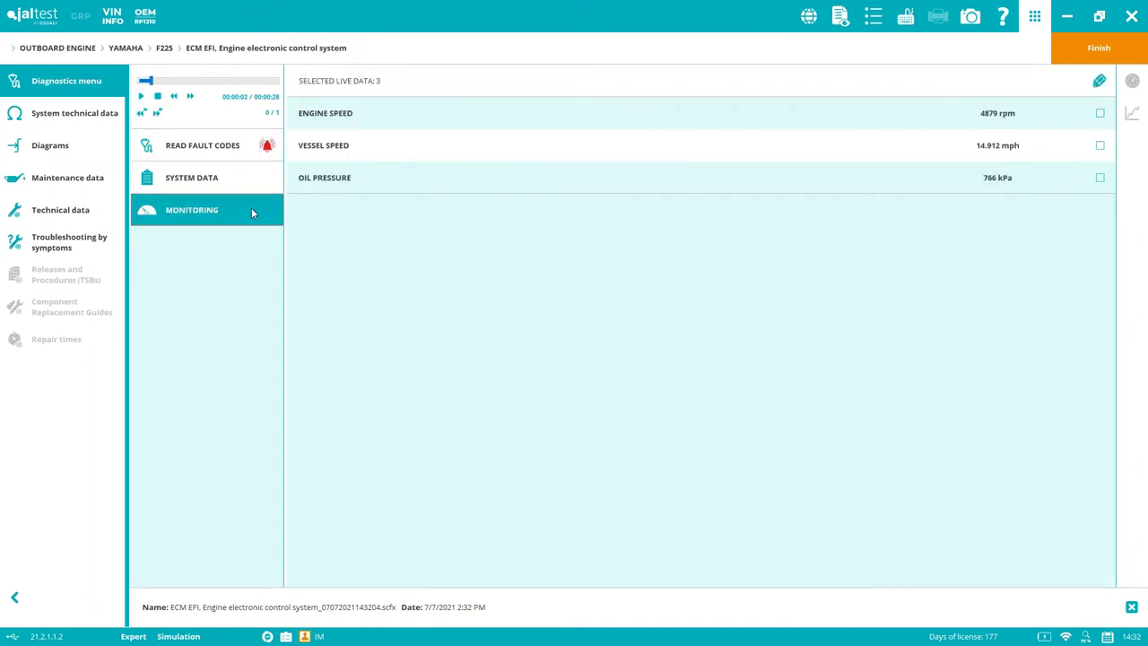
pyautogui.click(229, 147)
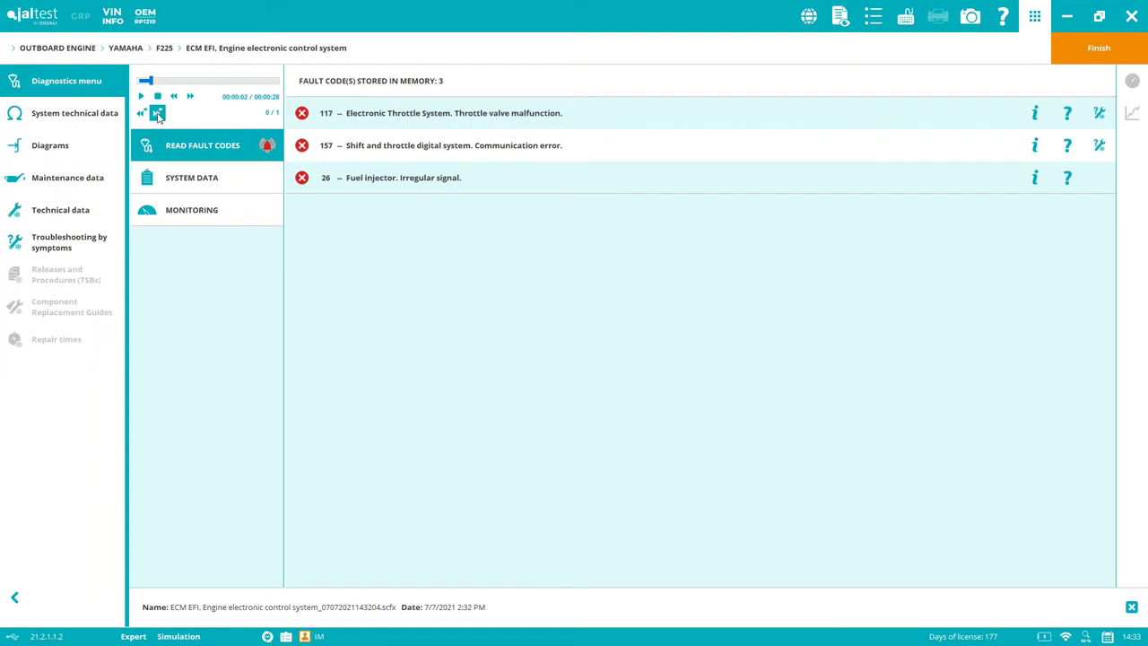
# Jump to the saved comment in the recording, dismiss the preferences window, and view the monitoring values there.
pyautogui.click(157, 114)
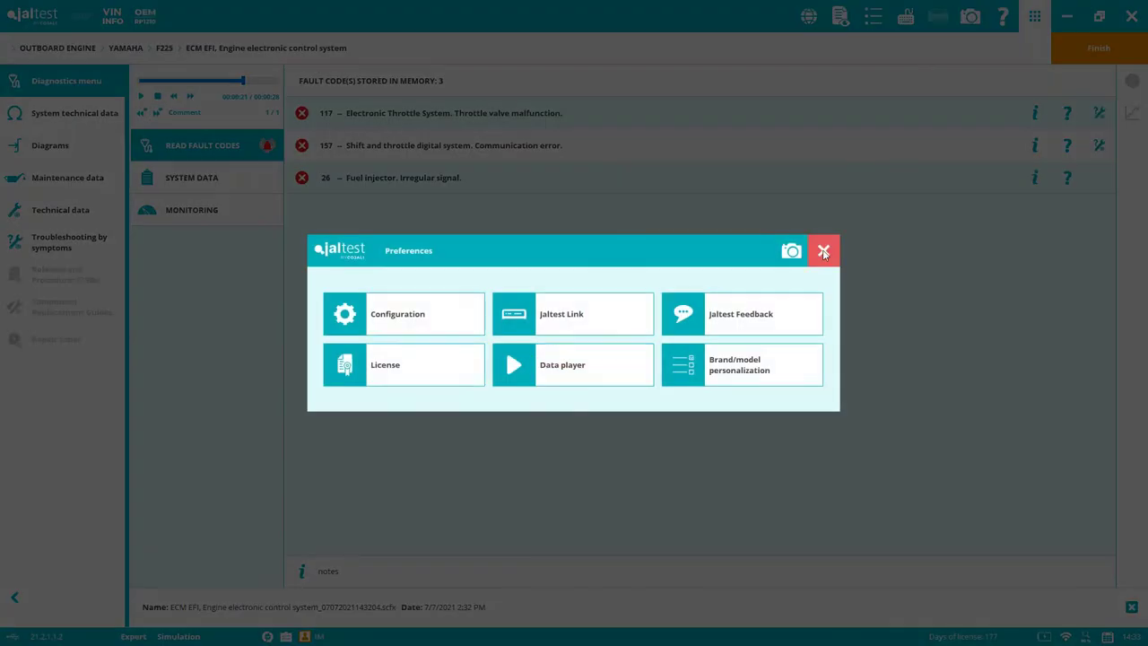
pyautogui.click(823, 250)
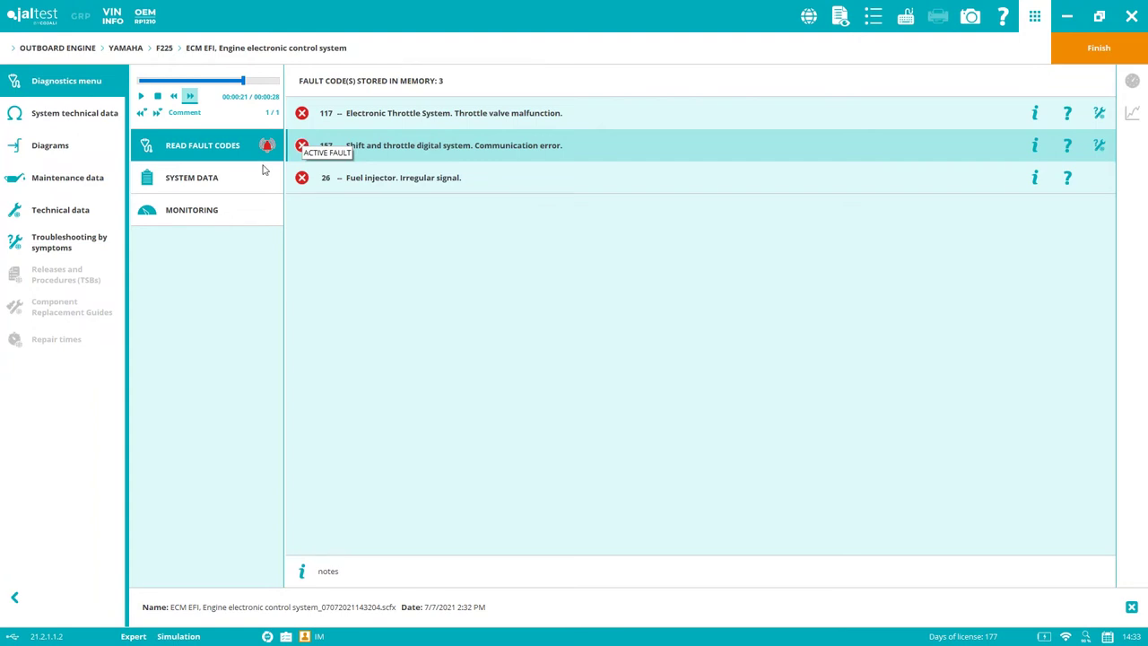
pyautogui.click(187, 212)
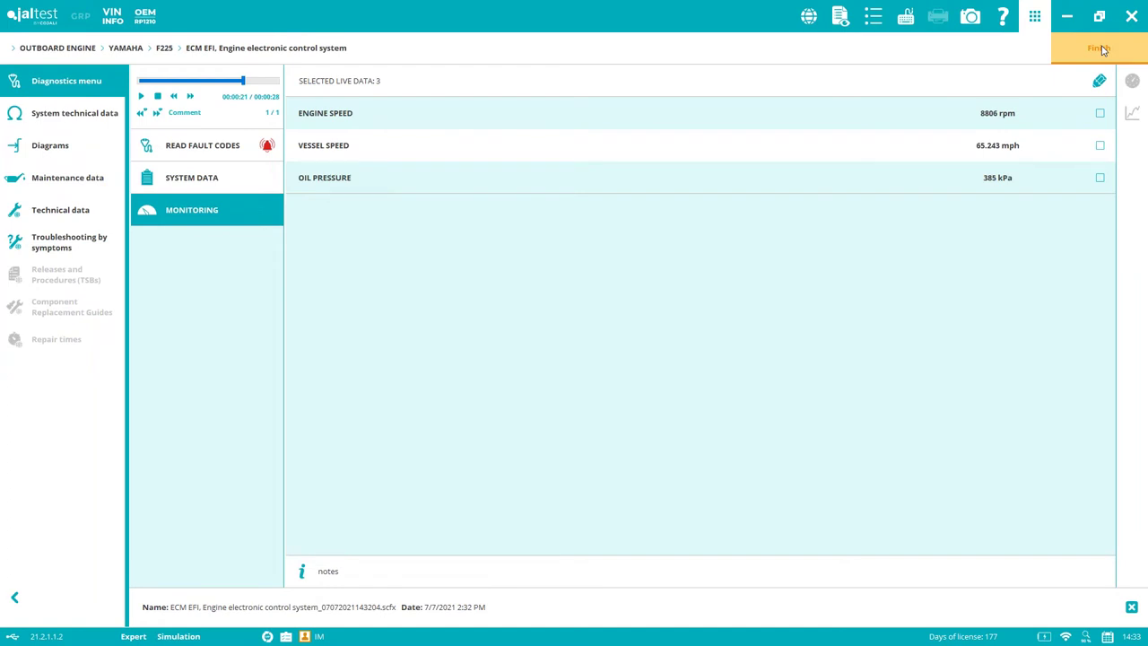
# Exit the data player and view the system technical data of the CB2B throttle valve position sensor.
pyautogui.click(1103, 50)
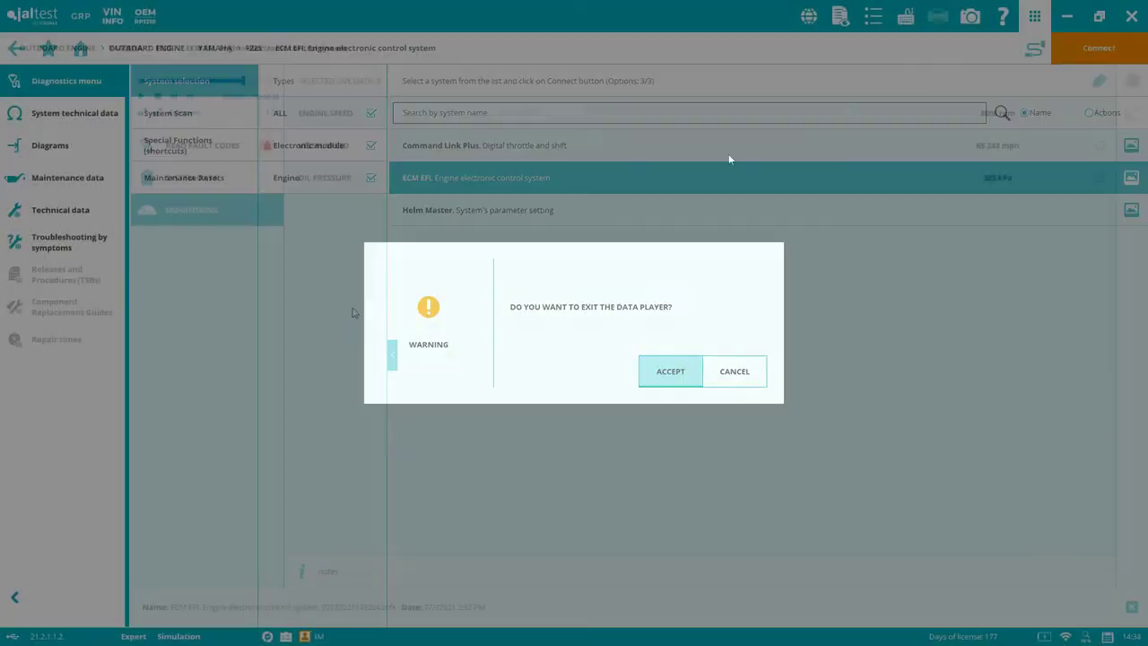
pyautogui.click(671, 368)
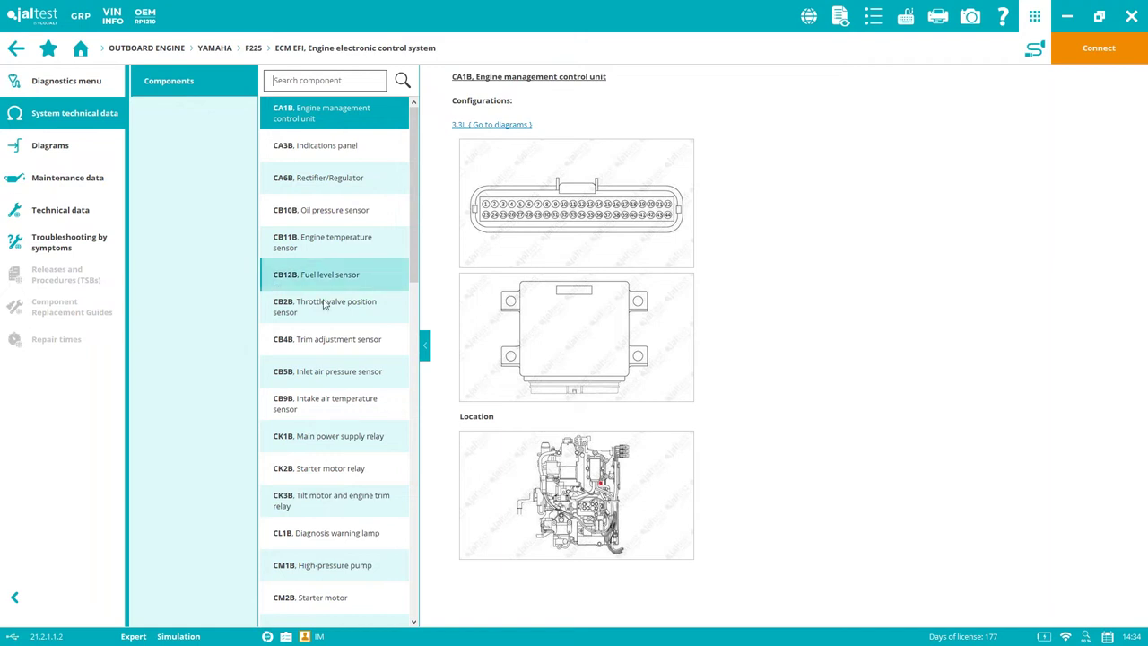
pyautogui.click(378, 310)
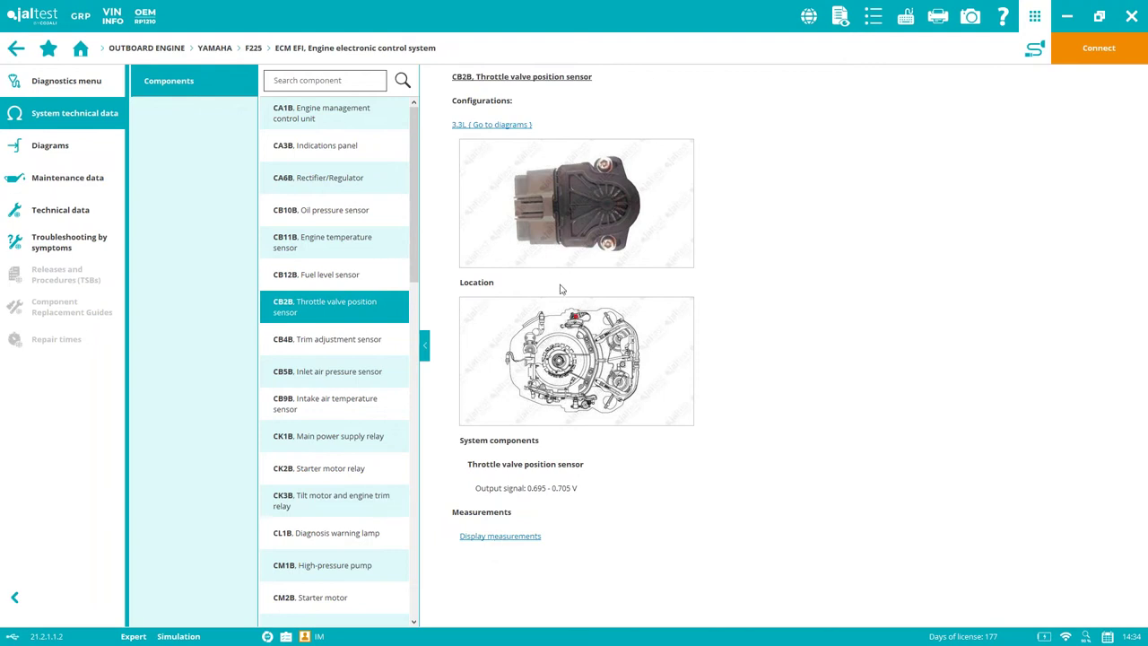
# In the maintenance data for engine type 3.3 (F225), select Check idle speed and Change engine oil filter under the 1200 hours / 1 year engine compartment services.
pyautogui.click(80, 180)
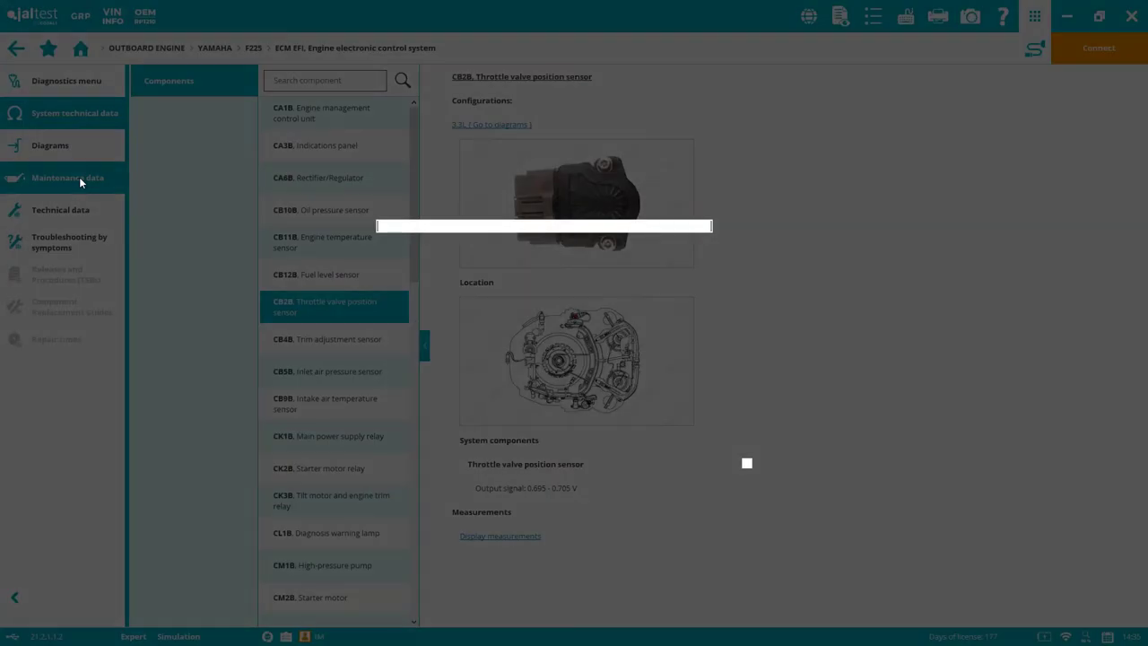
pyautogui.click(767, 226)
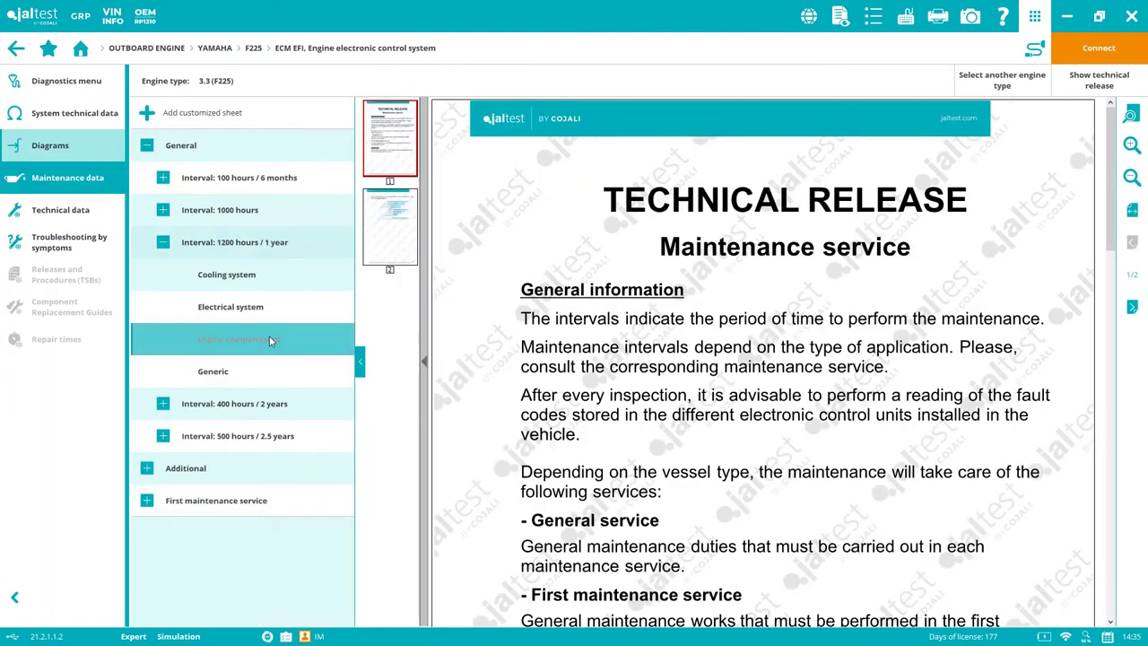
pyautogui.click(270, 339)
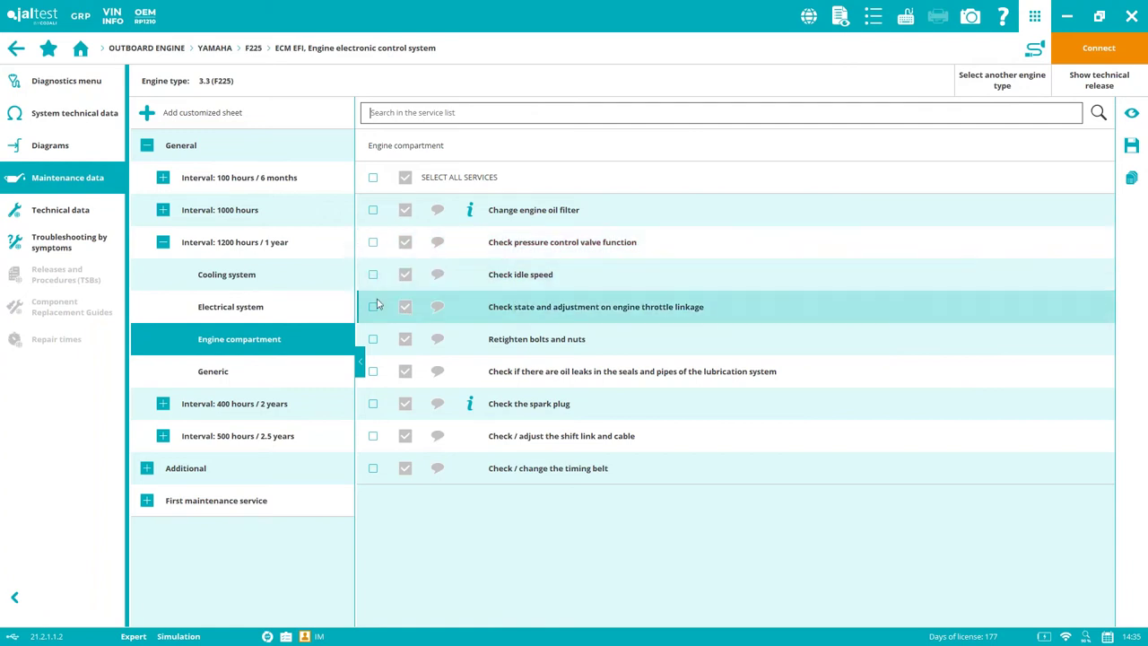
pyautogui.click(375, 276)
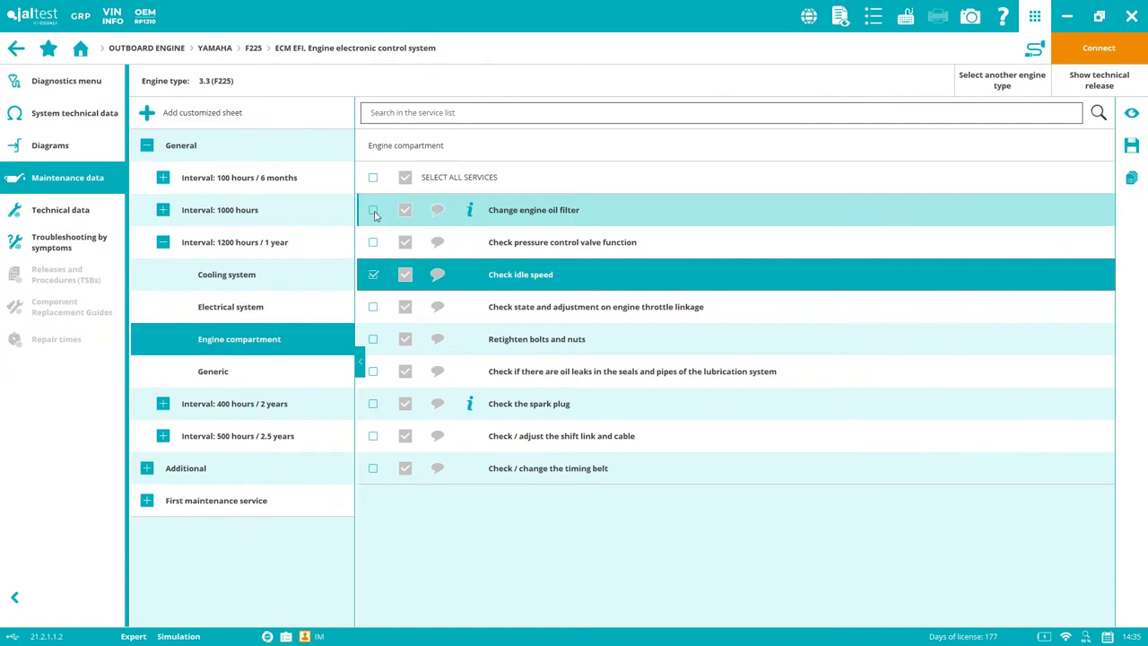
pyautogui.click(374, 211)
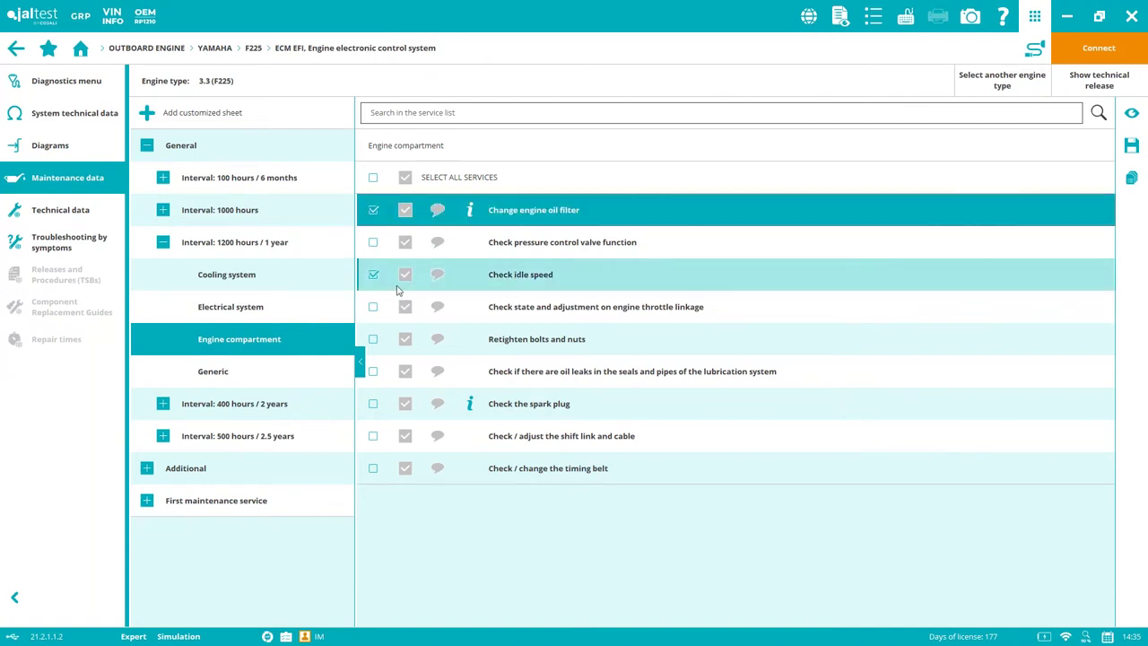
# Select the Check the spark plug service in the engine compartment list and attach the comment "notes" to it.
pyautogui.click(373, 404)
pyautogui.click(437, 403)
pyautogui.write('notes')
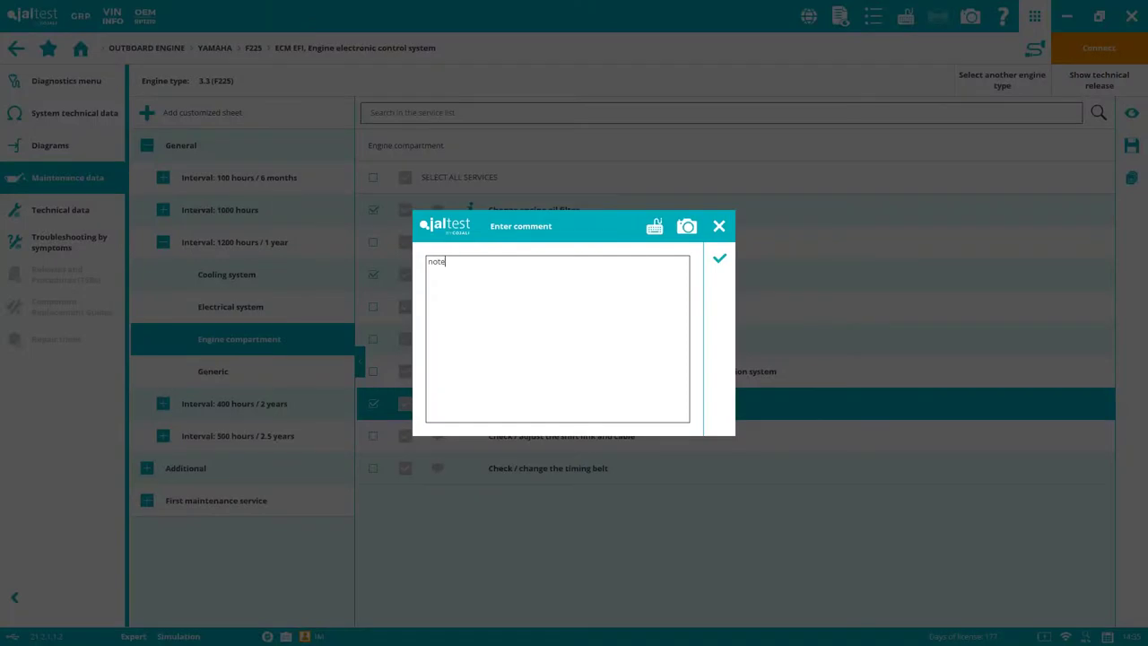
pyautogui.click(720, 259)
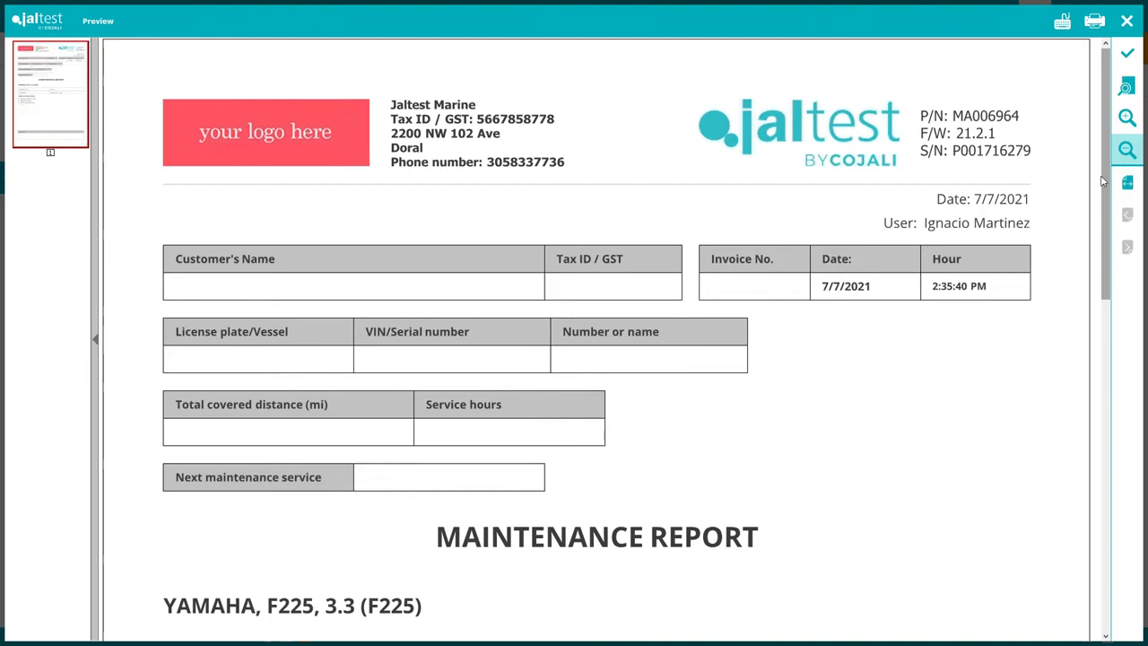
# Review the maintenance report preview for the selected services, and view the blank form for a new customized maintenance sheet.
pyautogui.scroll(-3, 1088, 265)
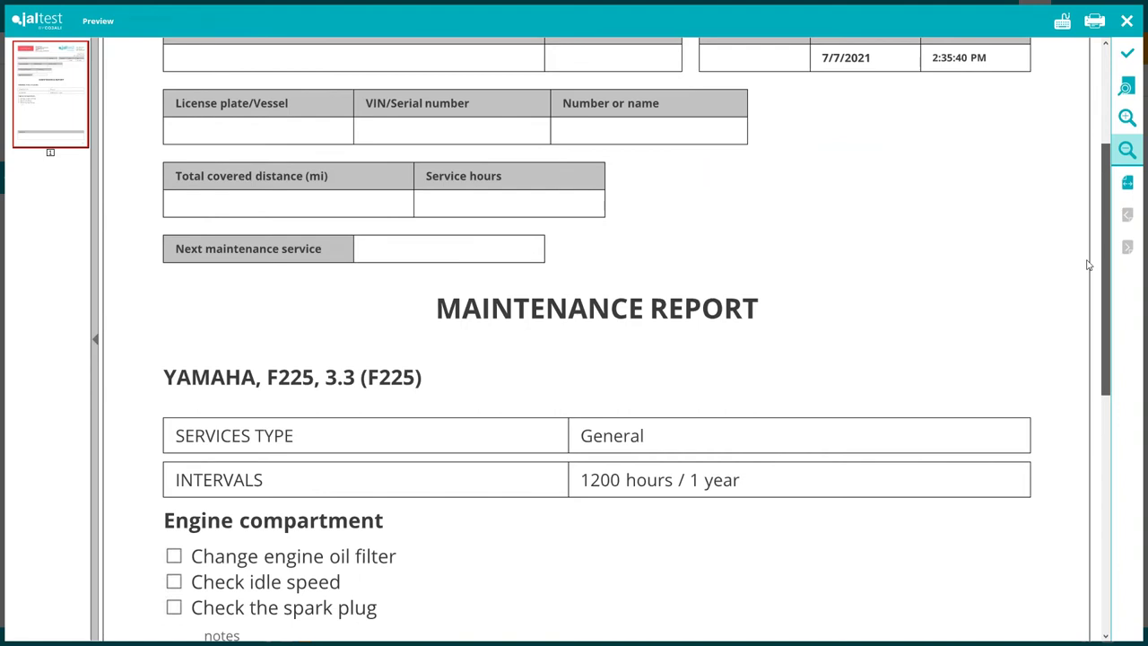
pyautogui.scroll(3, 1107, 213)
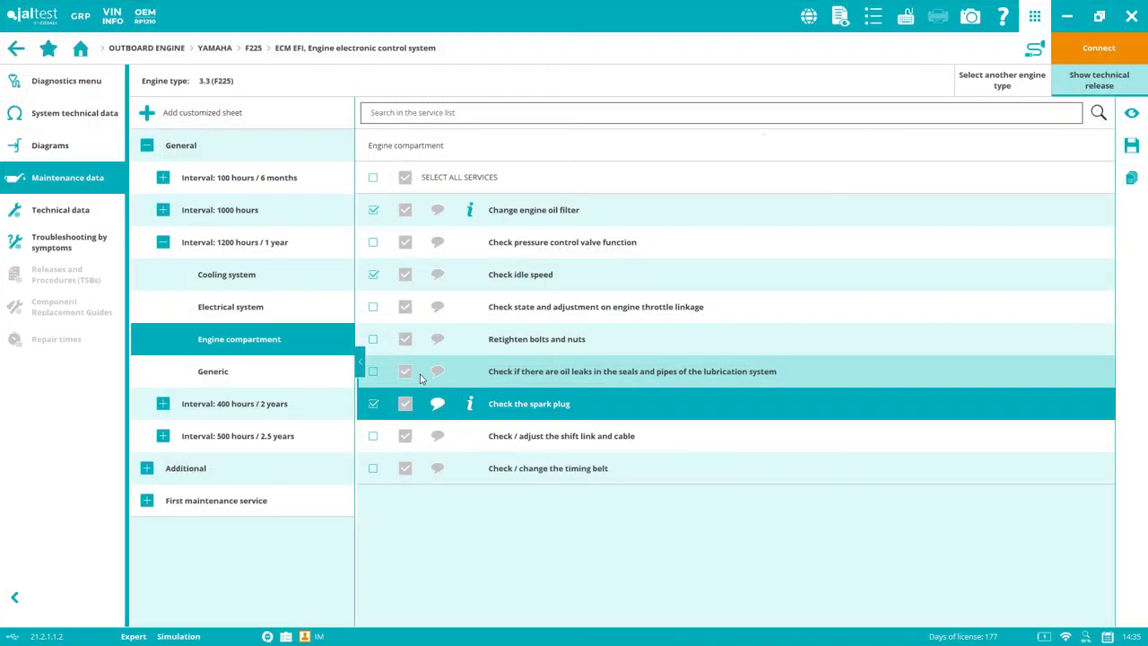
pyautogui.click(149, 119)
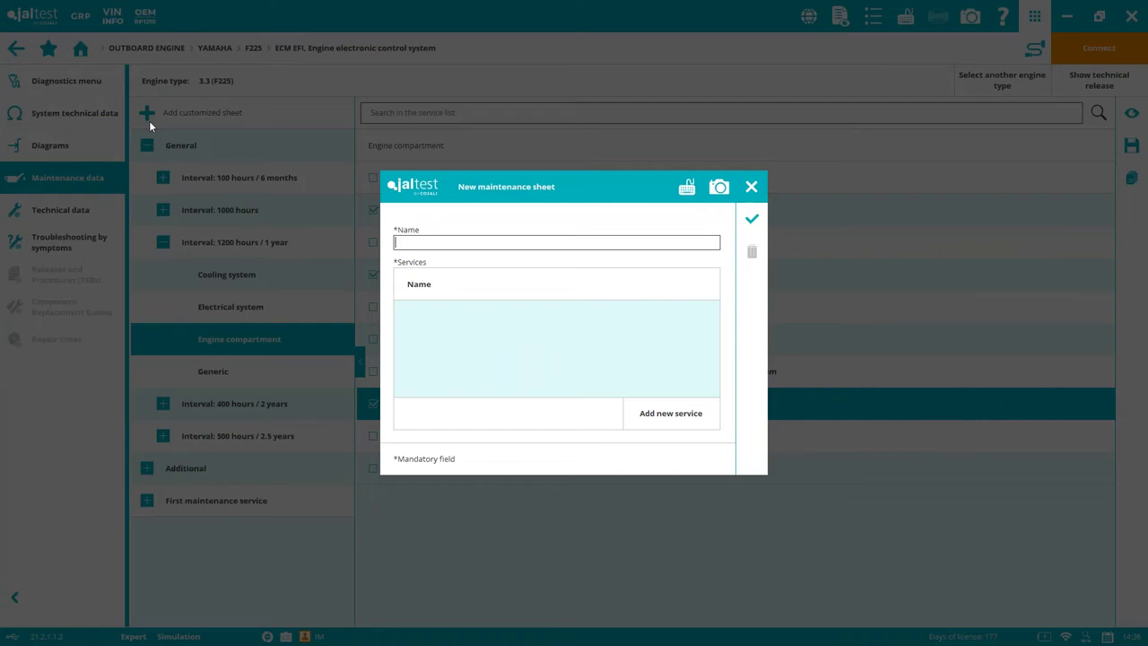
pyautogui.click(756, 189)
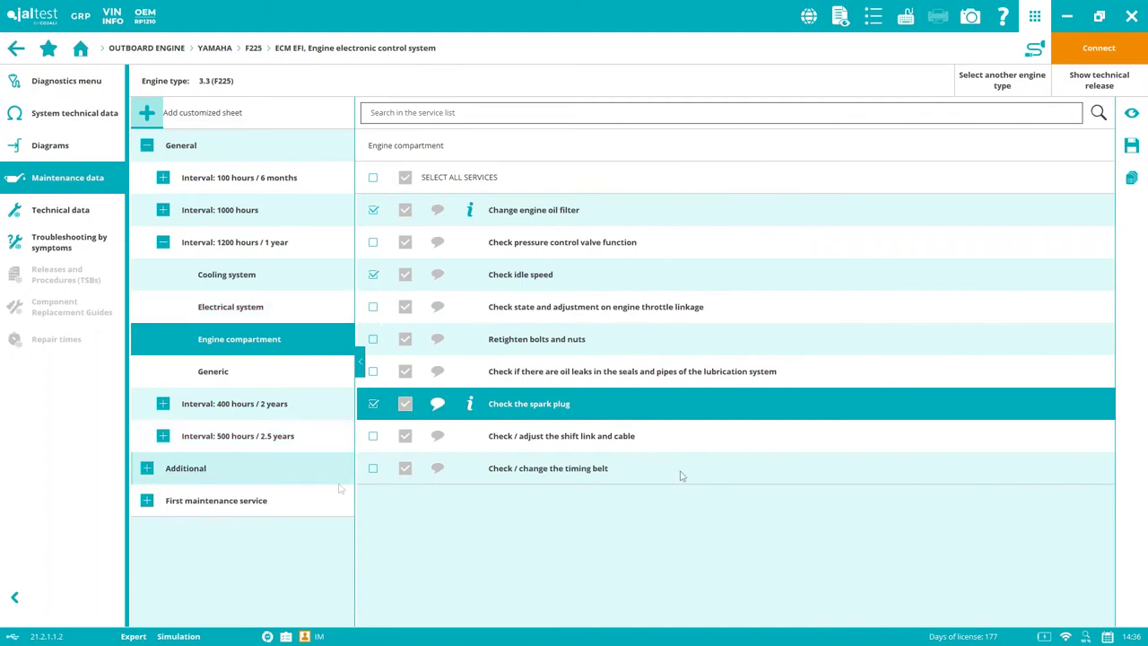
# View the F225 technical data for specifications, propulsion system, fuel and fuel pressure.
pyautogui.click(75, 219)
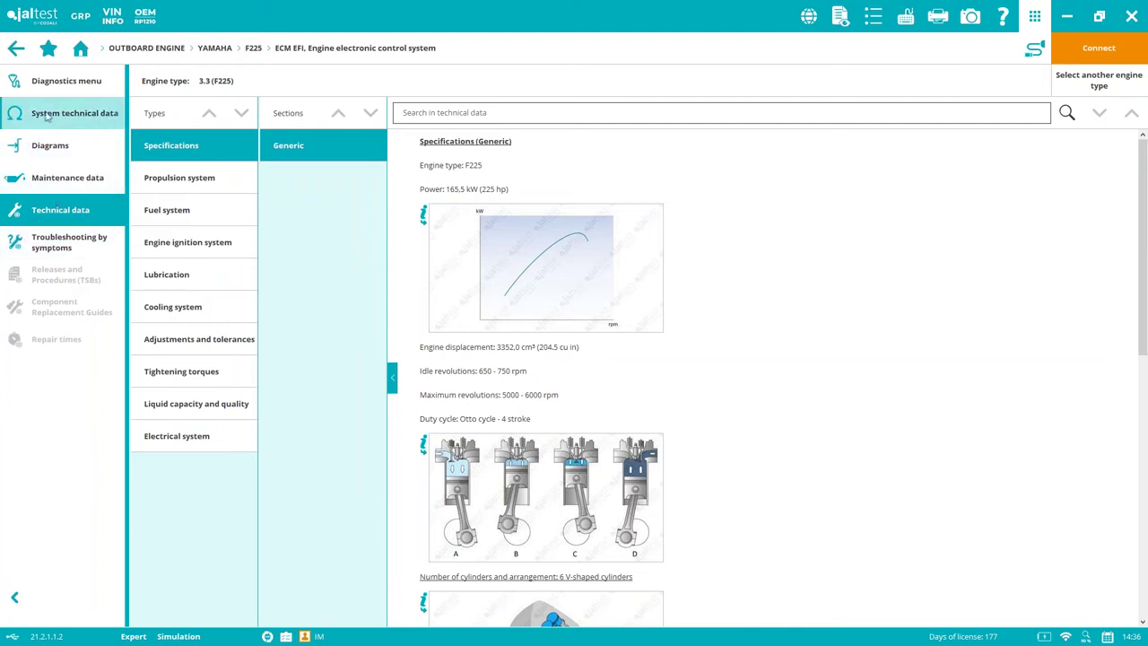
pyautogui.click(93, 181)
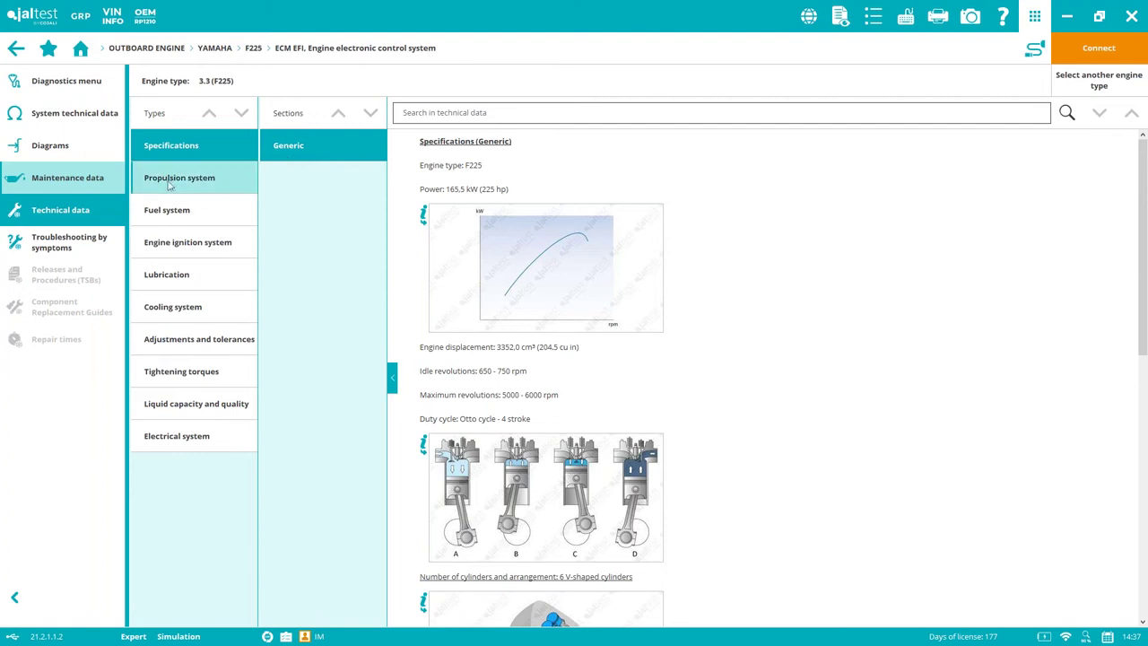
pyautogui.click(215, 178)
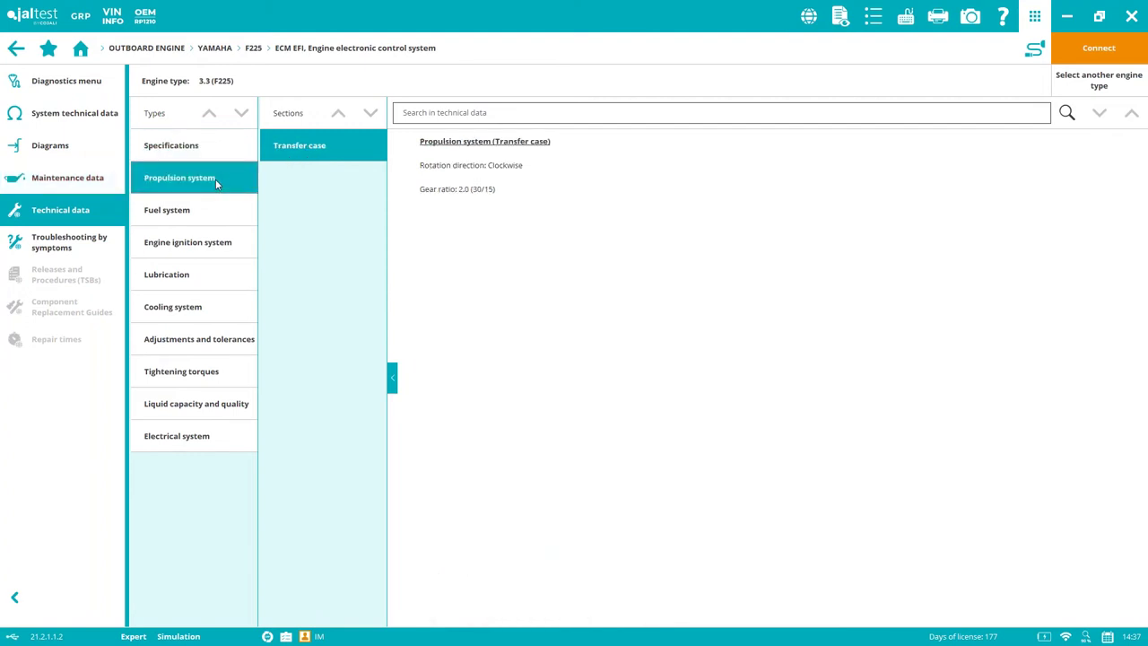
pyautogui.click(229, 201)
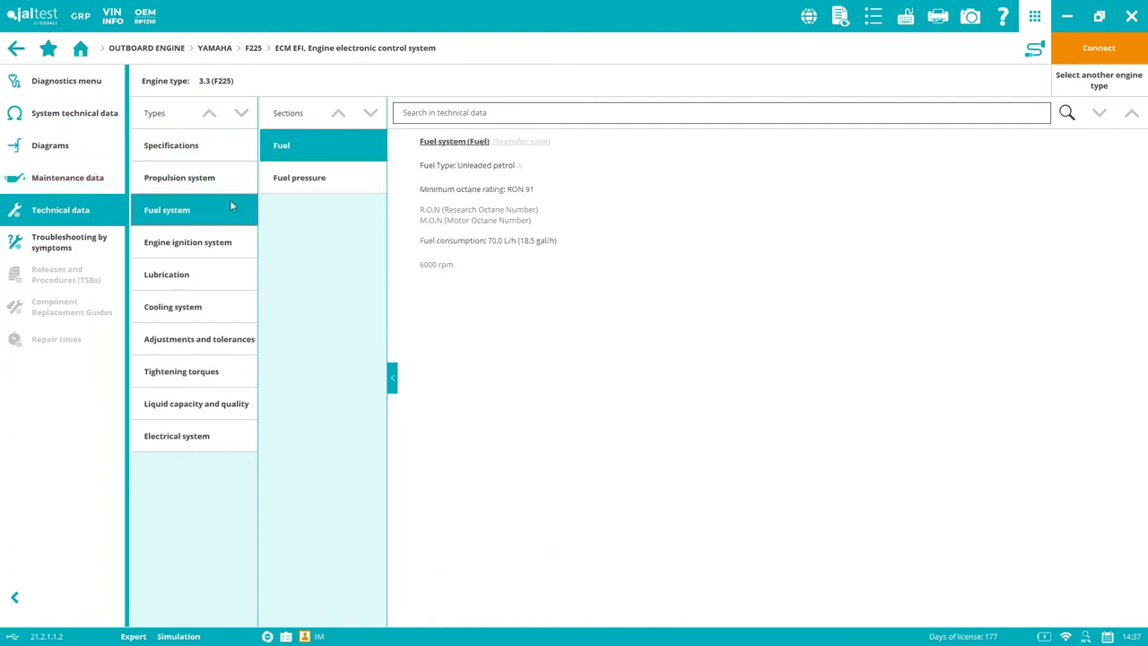
pyautogui.click(328, 183)
# Browse the technical data for engine ignition, lubrication, cooling, electrical system, and liquid capacity and quality.
pyautogui.click(197, 248)
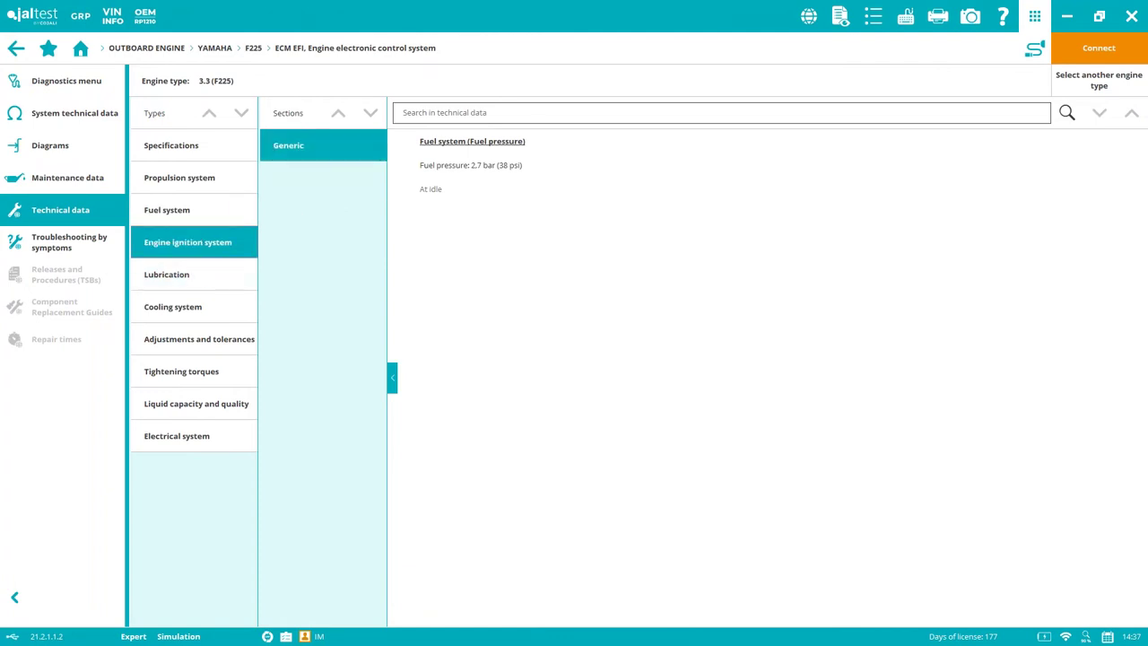
pyautogui.click(220, 280)
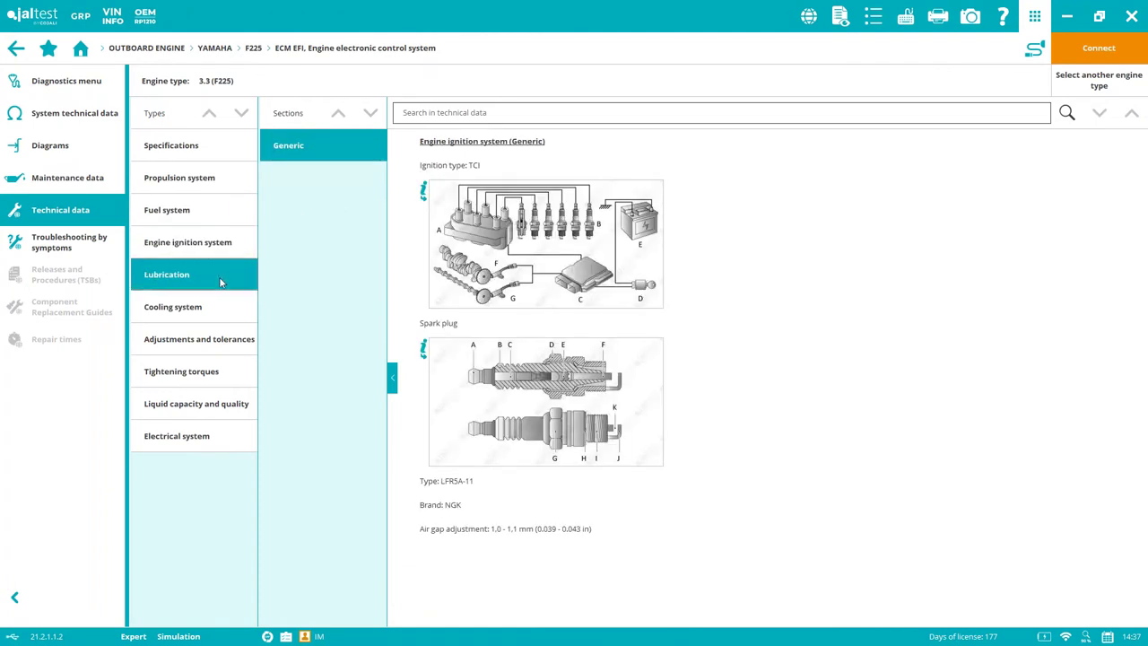
pyautogui.click(232, 316)
pyautogui.click(209, 437)
pyautogui.click(207, 418)
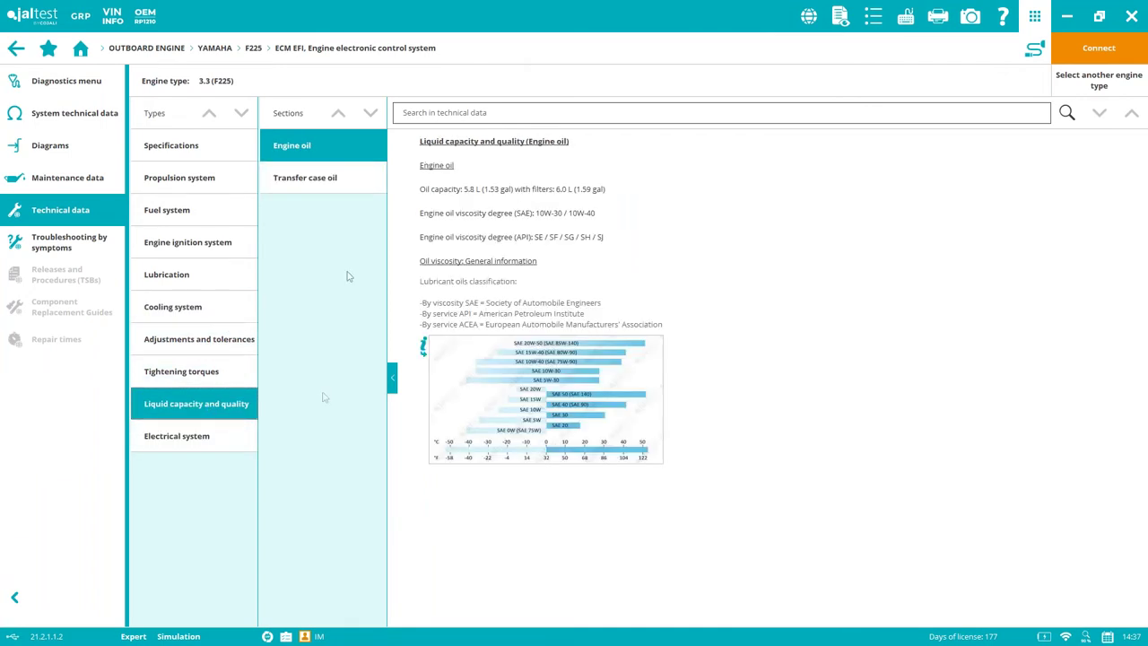
# Examine the tightening torques for the crankshaft, including its enlarged screw figure, and for the connecting rod, cylinder head and camshaft.
pyautogui.click(207, 373)
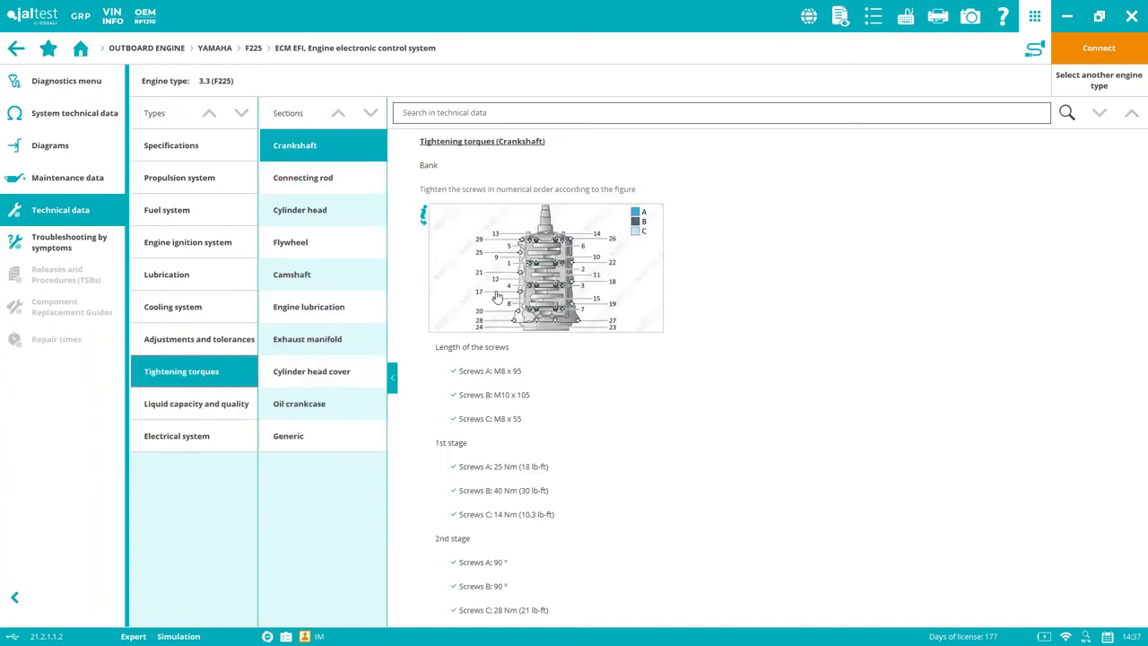
pyautogui.click(592, 274)
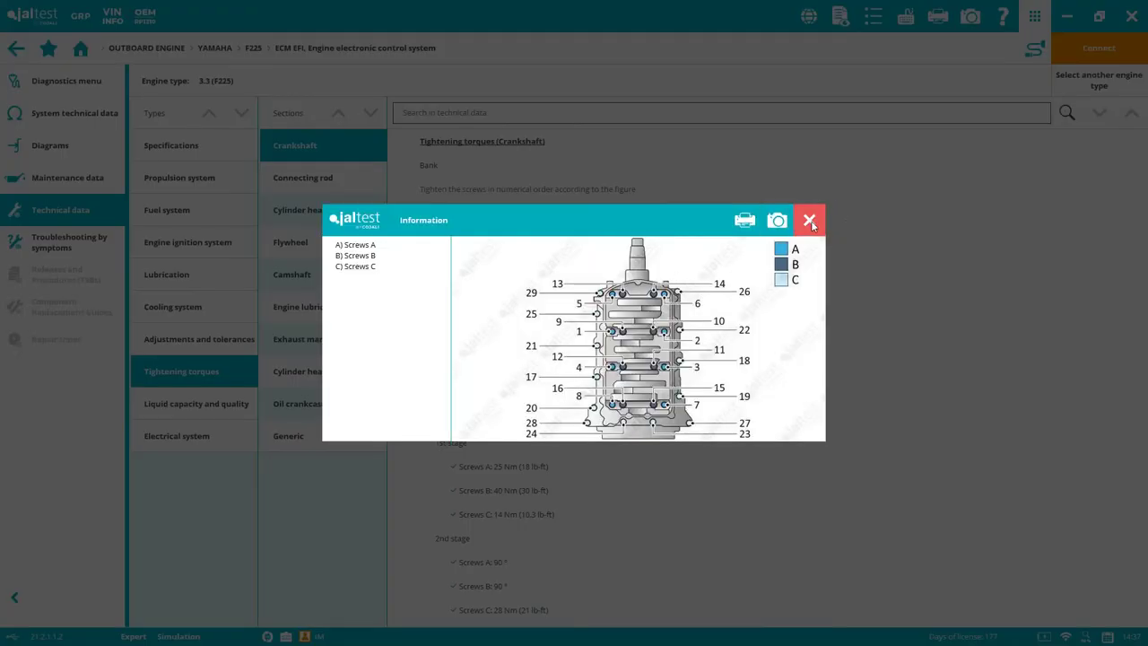
pyautogui.click(810, 220)
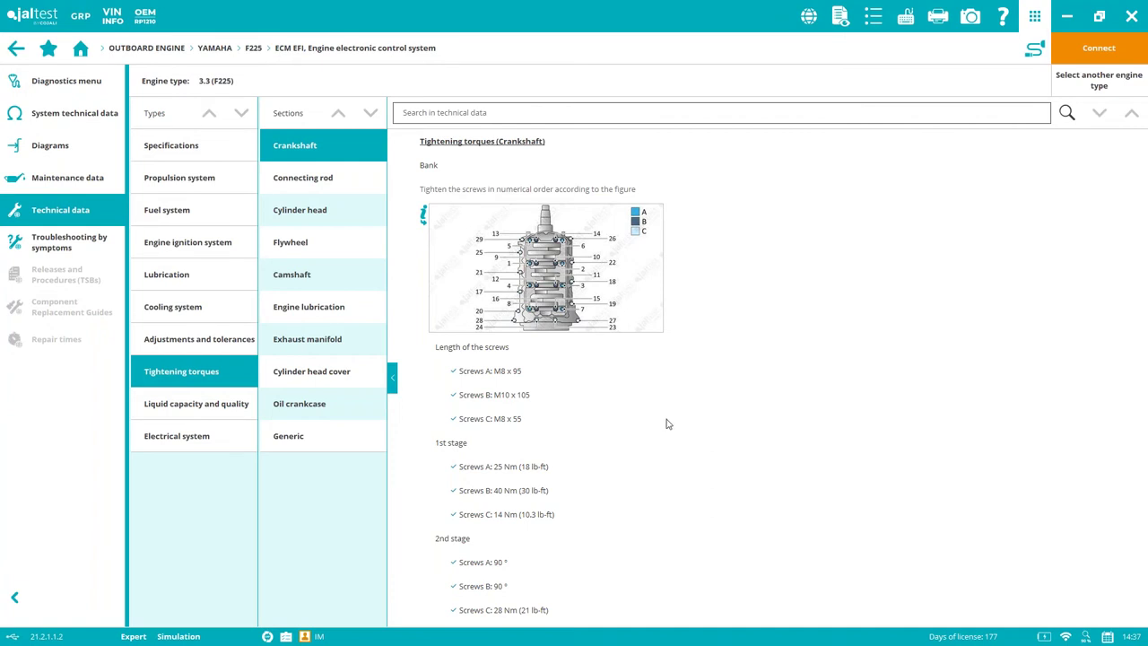
pyautogui.click(341, 181)
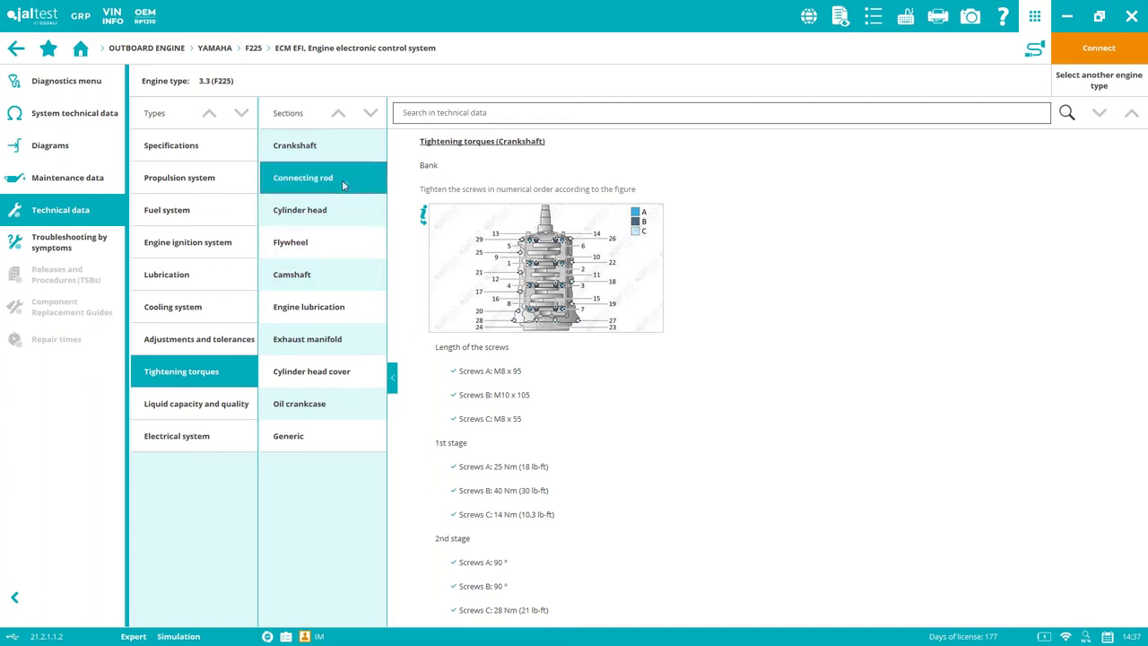
pyautogui.click(344, 216)
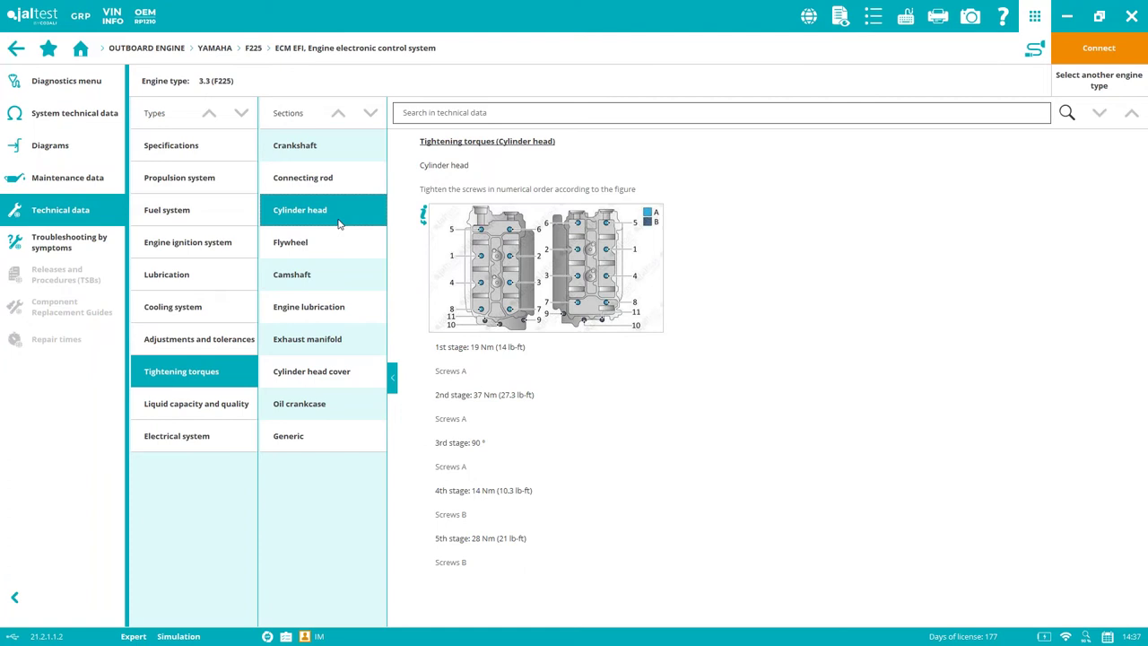
pyautogui.click(328, 270)
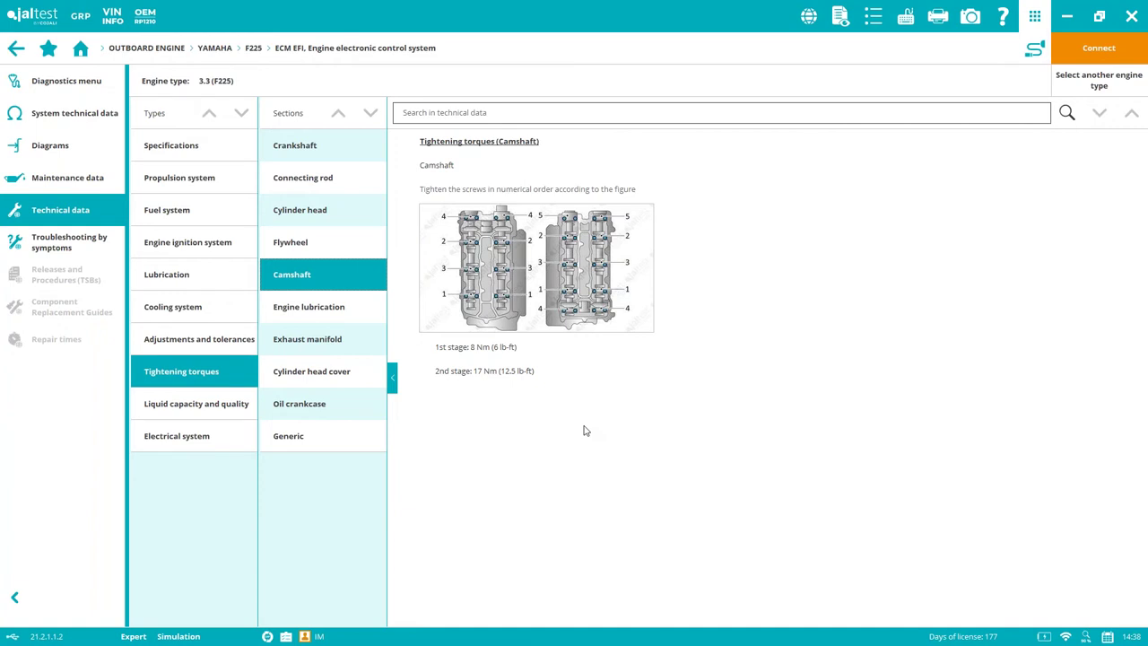
# View all expanded troubleshooting steps for the High idle symptom, and return to the diagnostics system selection.
pyautogui.click(76, 253)
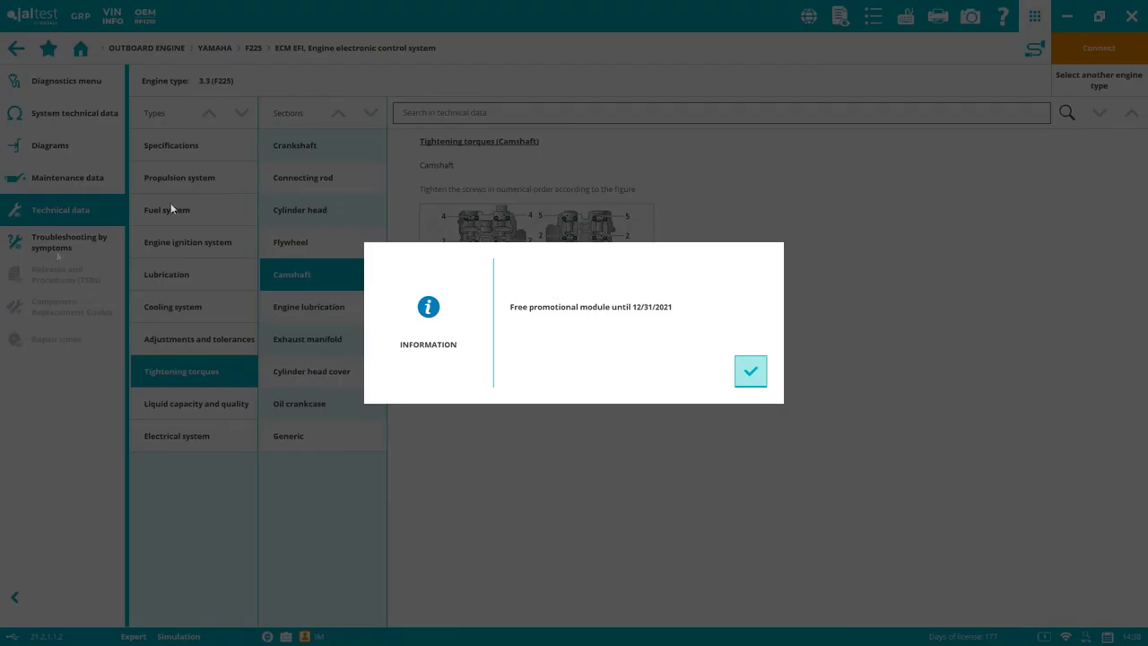
pyautogui.click(750, 372)
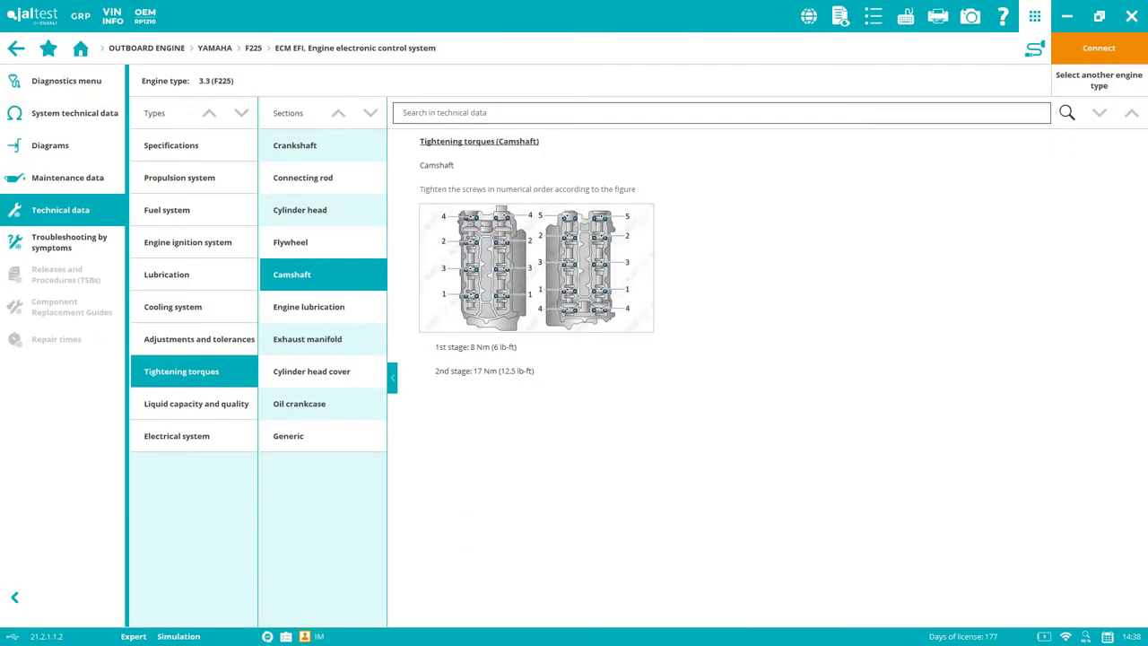
pyautogui.click(69, 242)
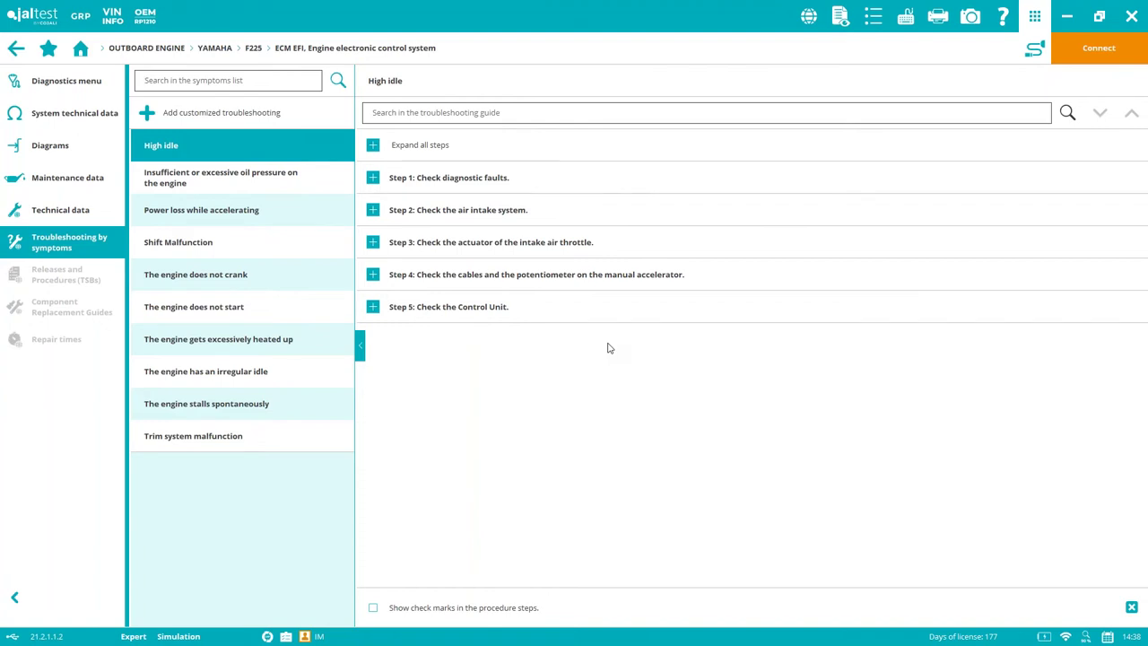
pyautogui.click(373, 145)
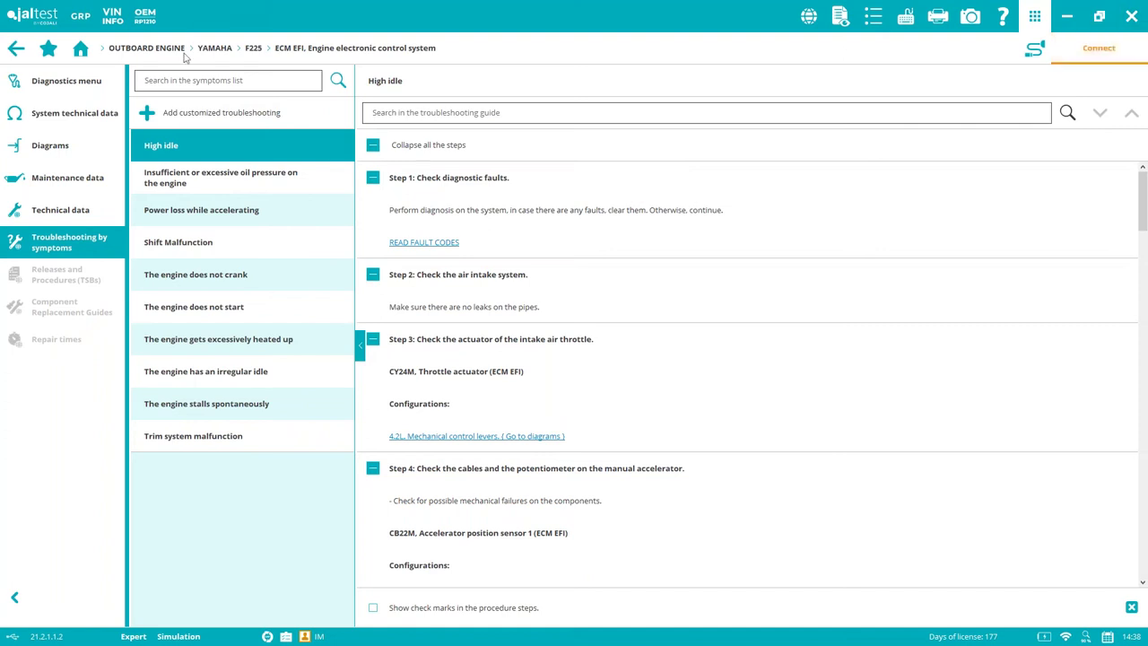
pyautogui.click(95, 83)
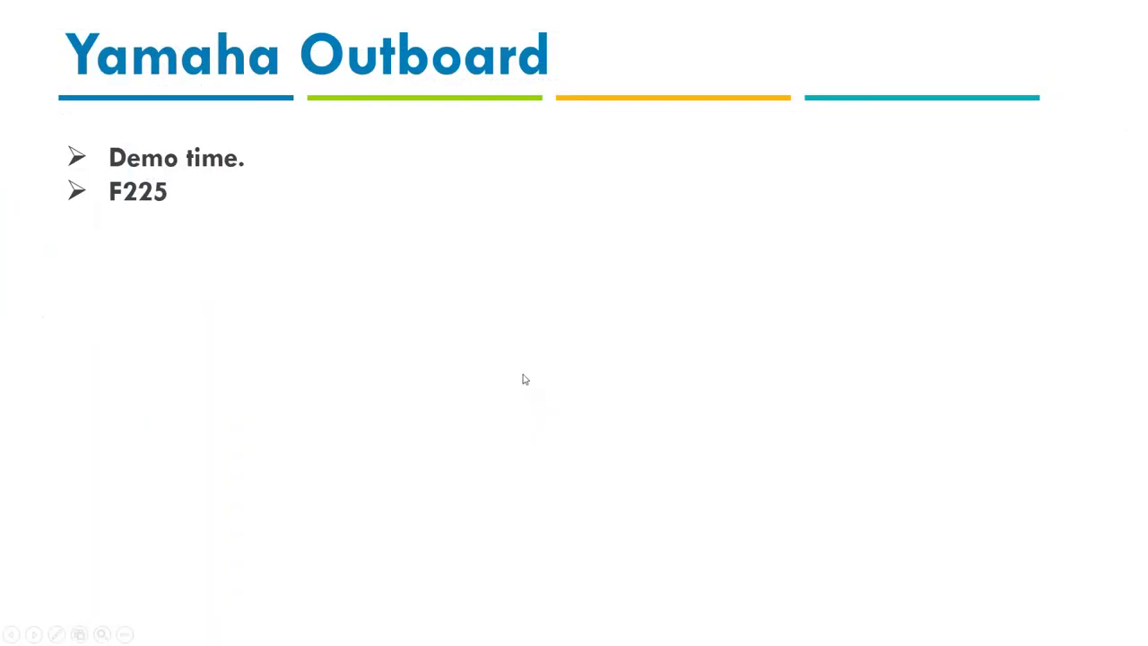
pyautogui.press('Right')
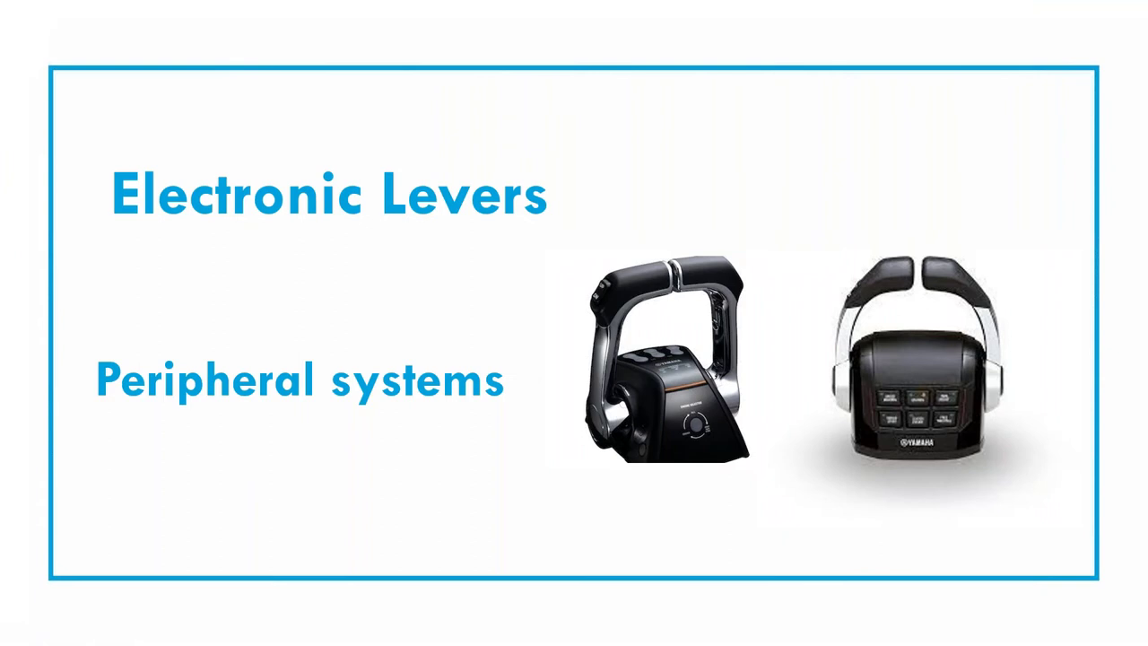
pyautogui.press('Right')
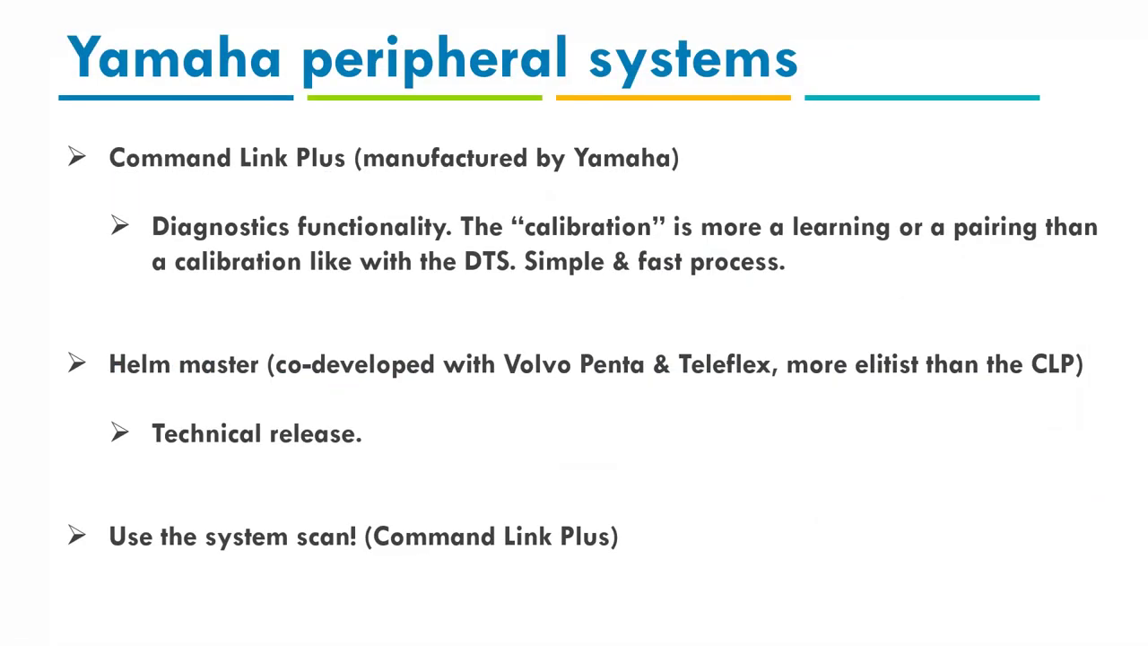
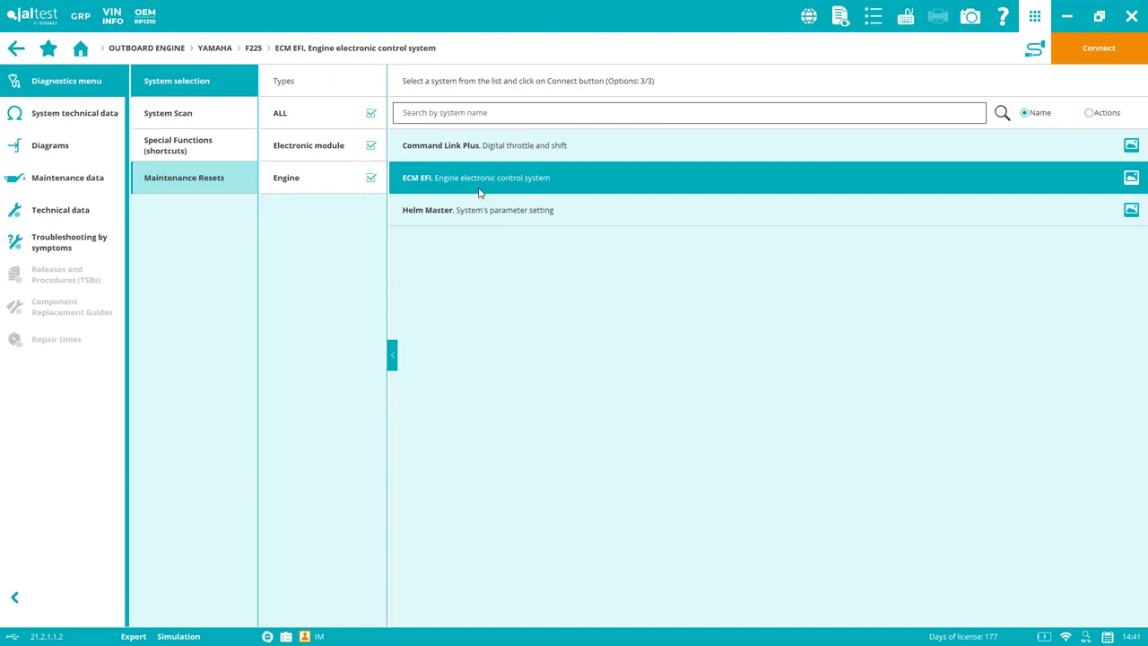
# View the reference pictures of the Command Link Plus and Helm Master control levers in the system list.
pyautogui.click(216, 115)
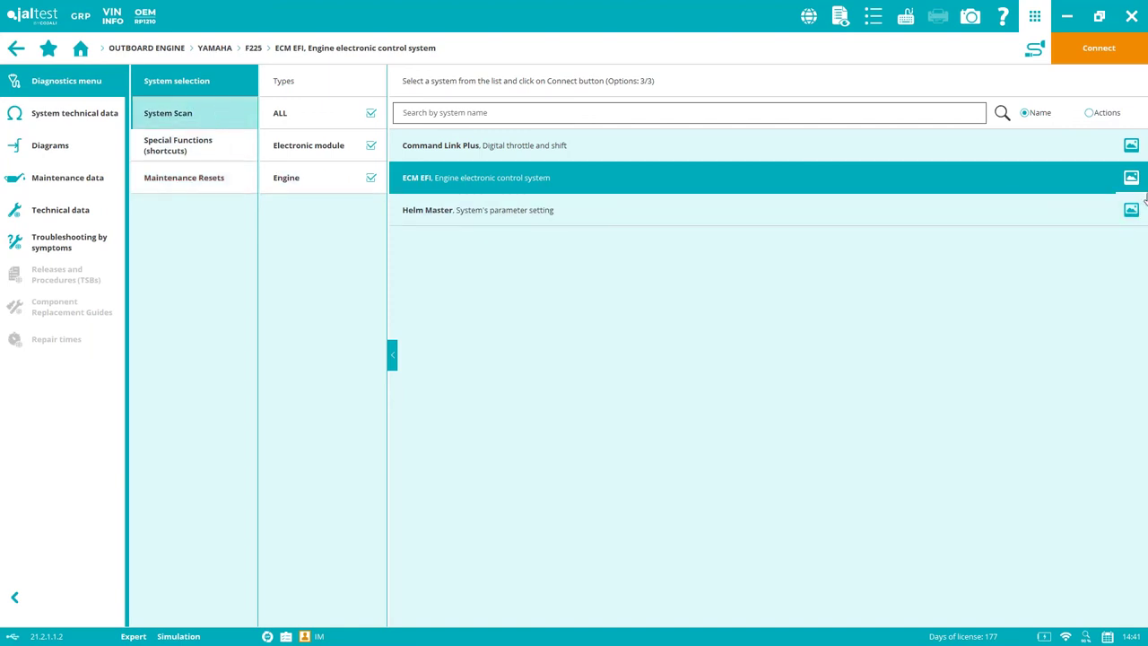
pyautogui.click(1131, 147)
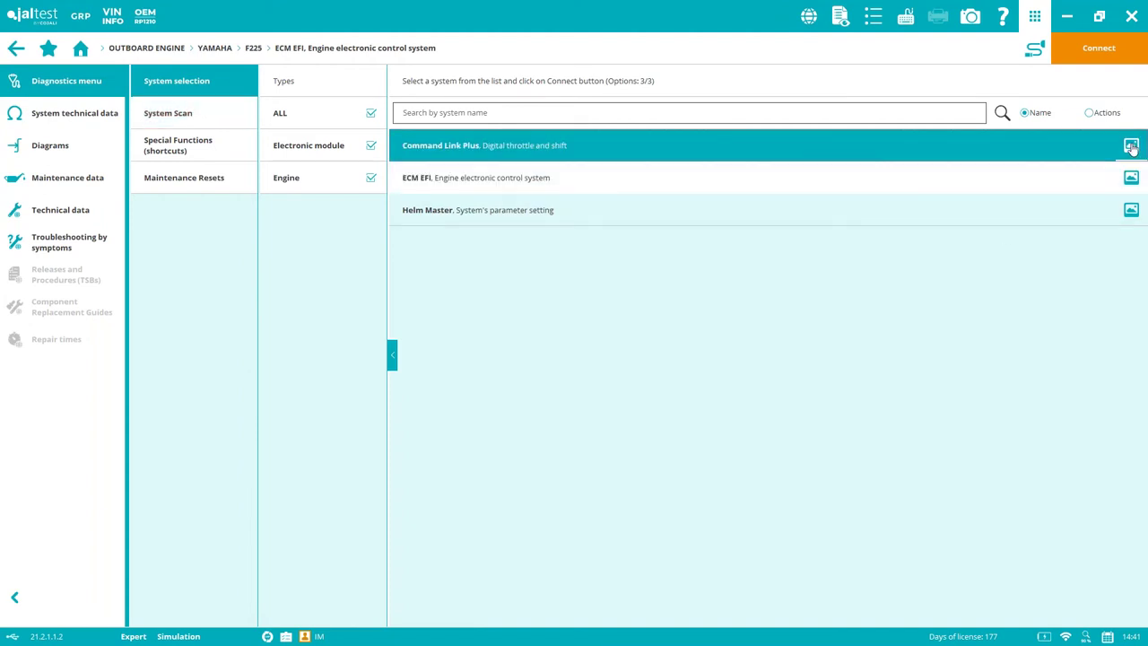
pyautogui.click(1131, 147)
pyautogui.click(670, 370)
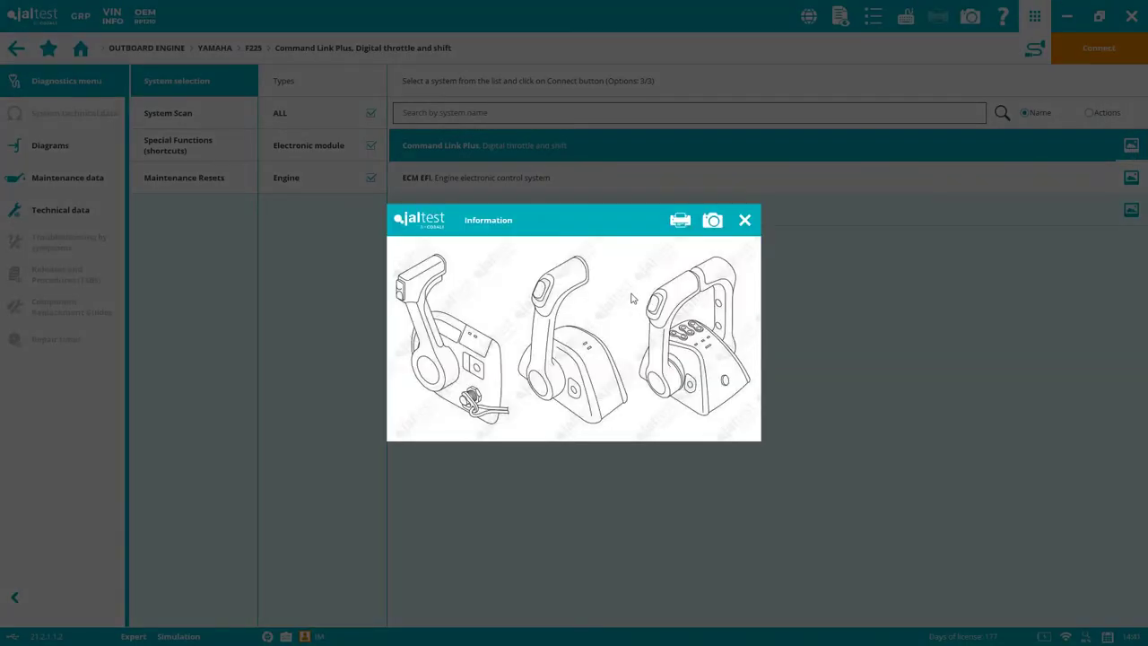
pyautogui.click(744, 221)
pyautogui.click(743, 220)
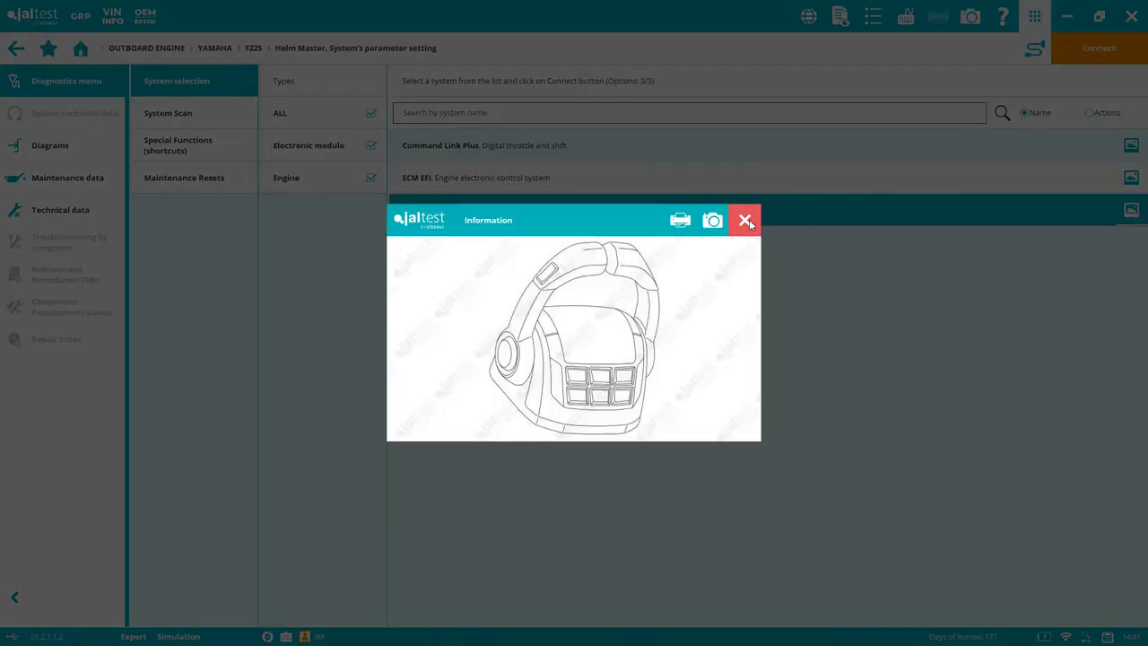
pyautogui.click(746, 221)
# Check the connection information for the Command Link Plus digital throttle and shift system and connect to it.
pyautogui.click(692, 144)
pyautogui.click(1034, 49)
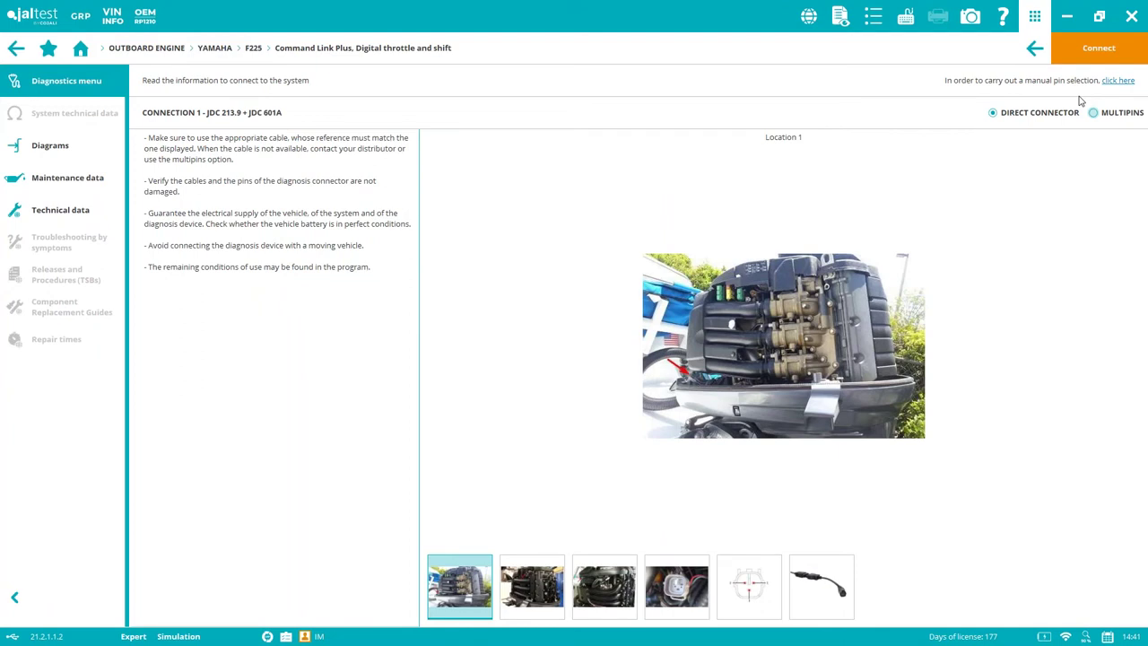
pyautogui.click(1092, 54)
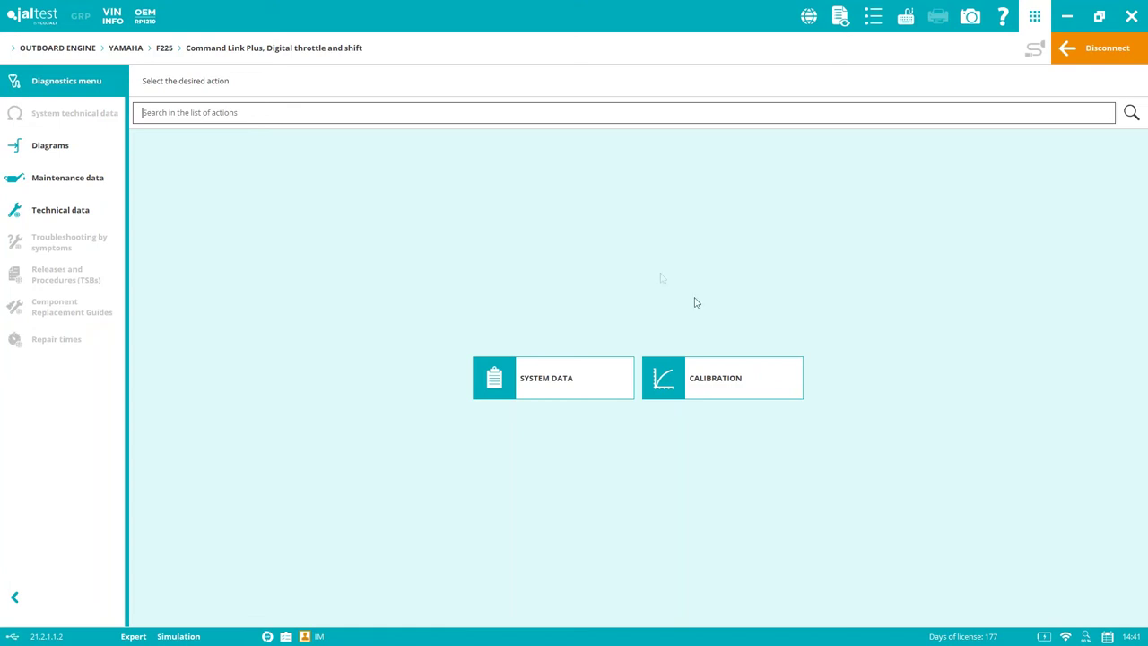
# Open the lever control system reset among the calibrations and accept the Expert Mode terms and conditions.
pyautogui.click(738, 379)
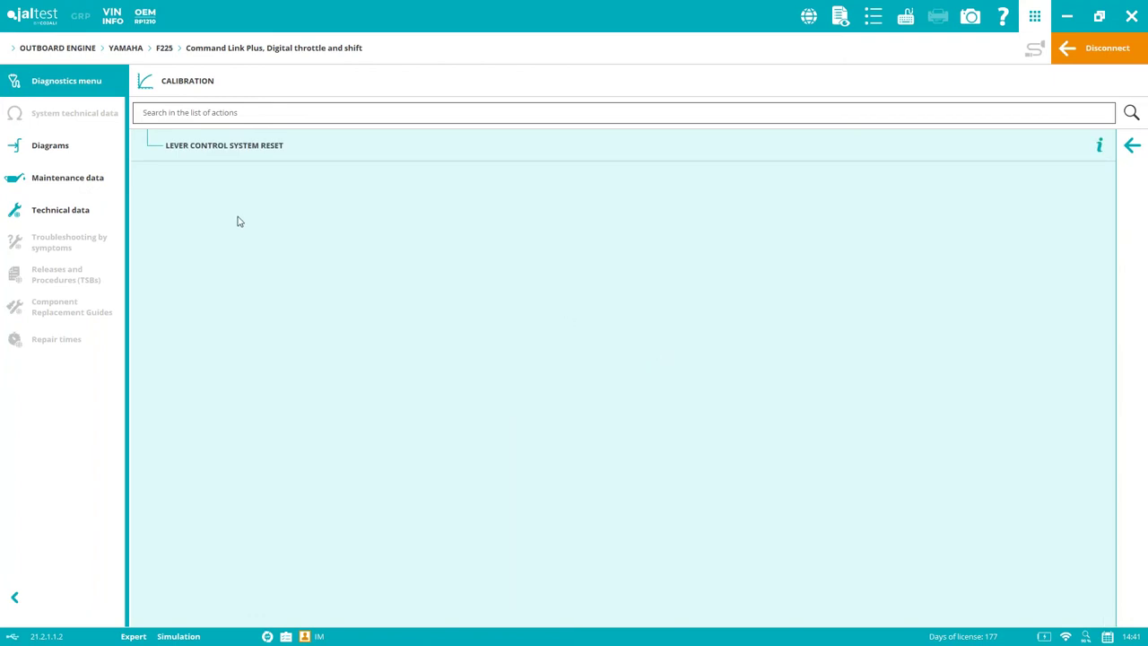
pyautogui.click(226, 155)
pyautogui.click(645, 341)
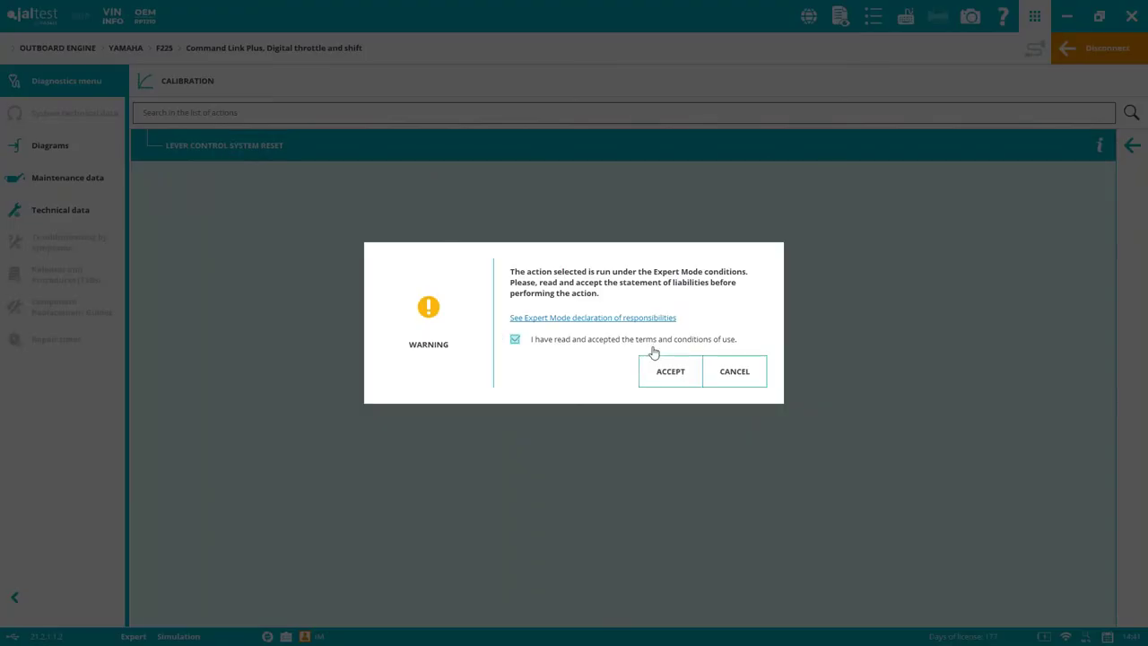
pyautogui.click(671, 371)
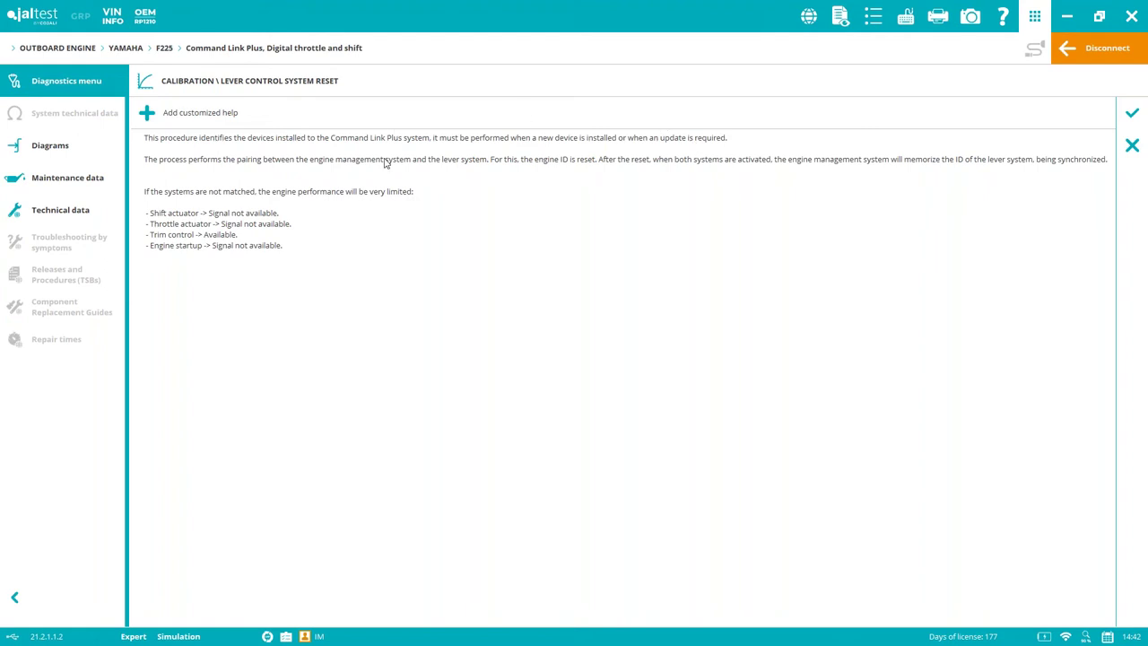
# Run the lever control system reset through its information and initial conditions, start the 20-second timer, and complete the calibration.
pyautogui.click(1132, 113)
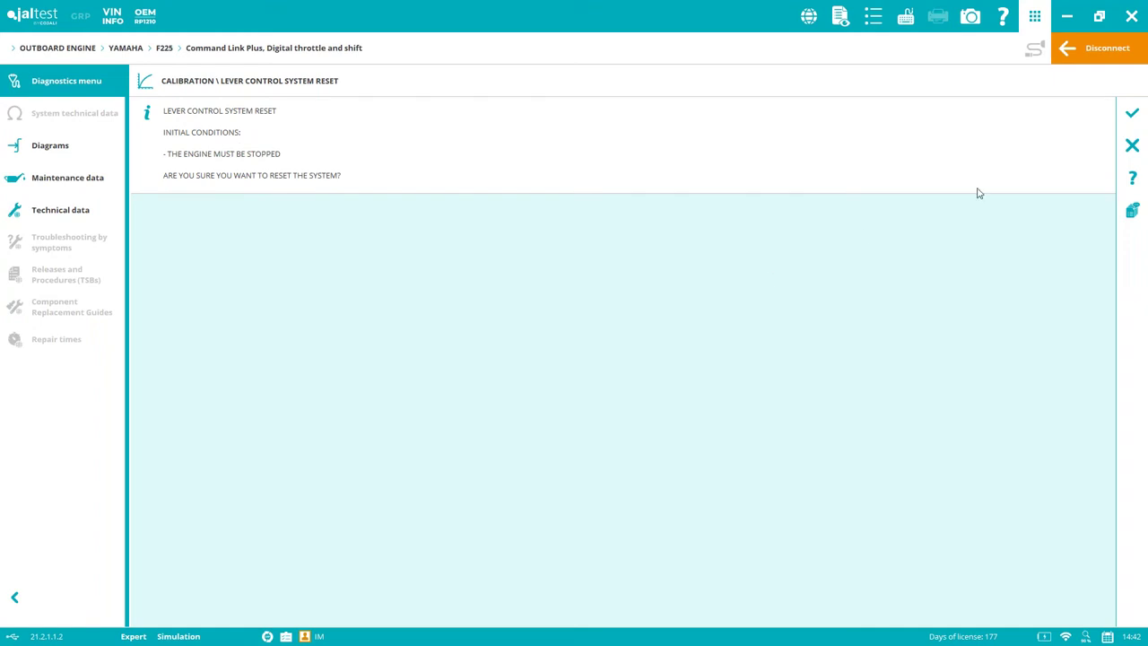
pyautogui.click(1132, 113)
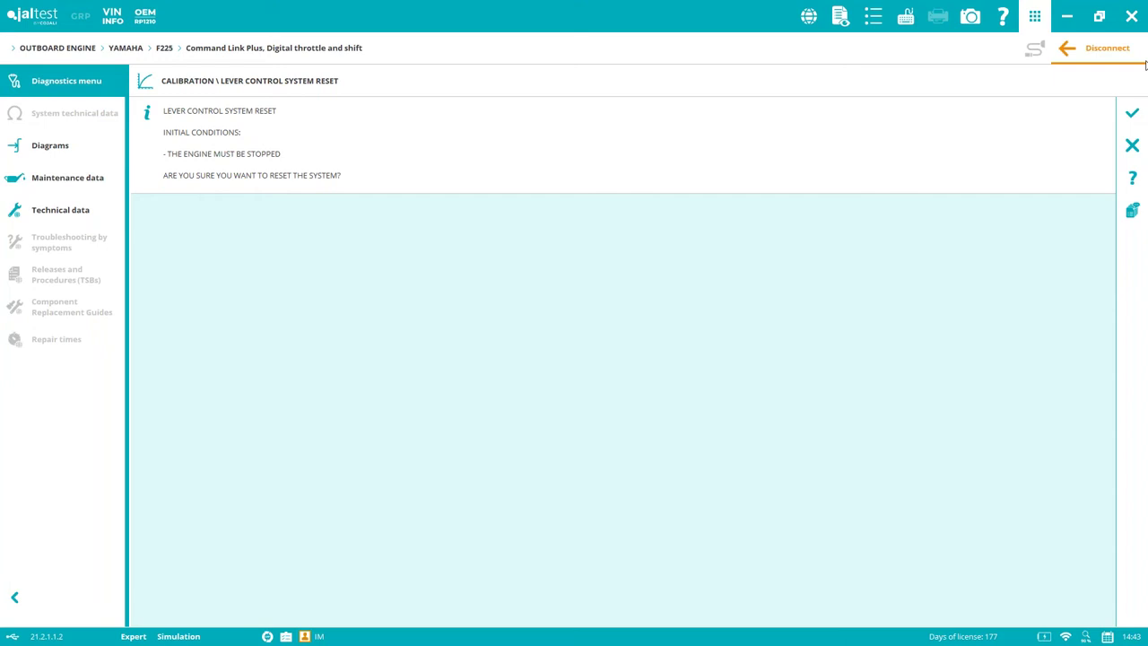
pyautogui.click(1132, 115)
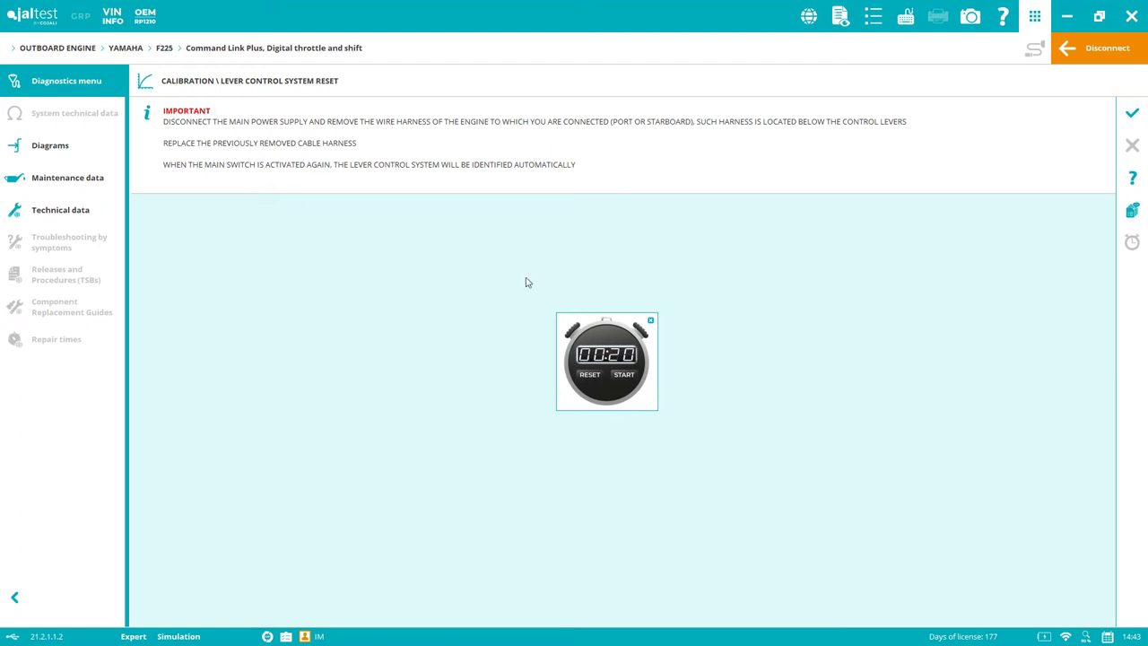
pyautogui.click(635, 374)
pyautogui.click(1134, 116)
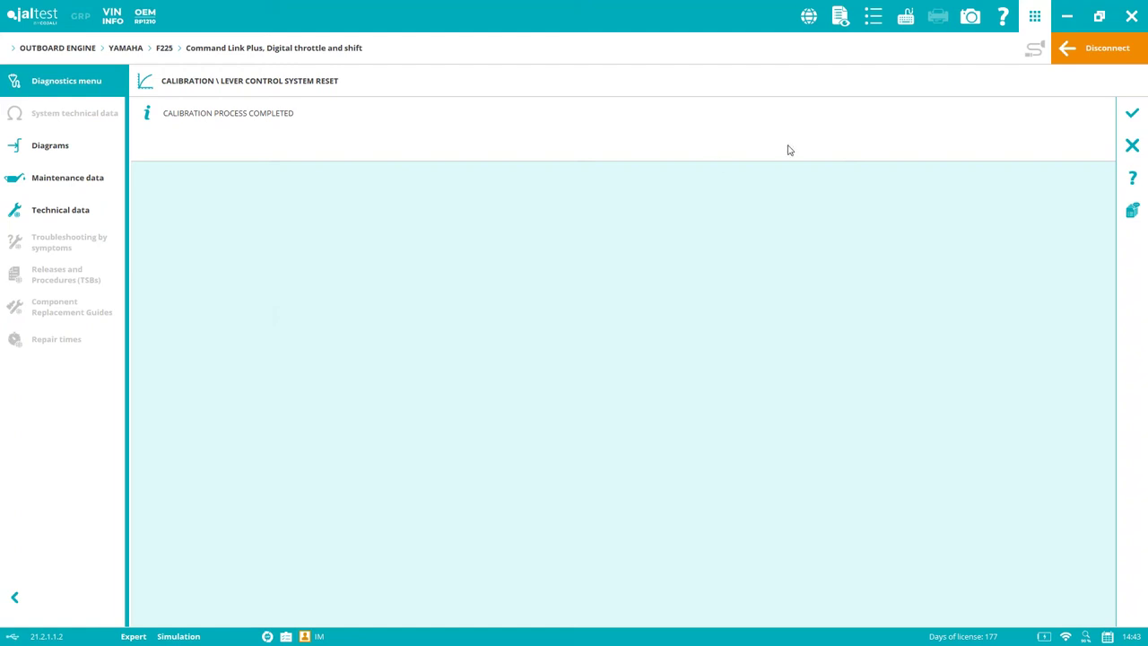
pyautogui.click(1123, 124)
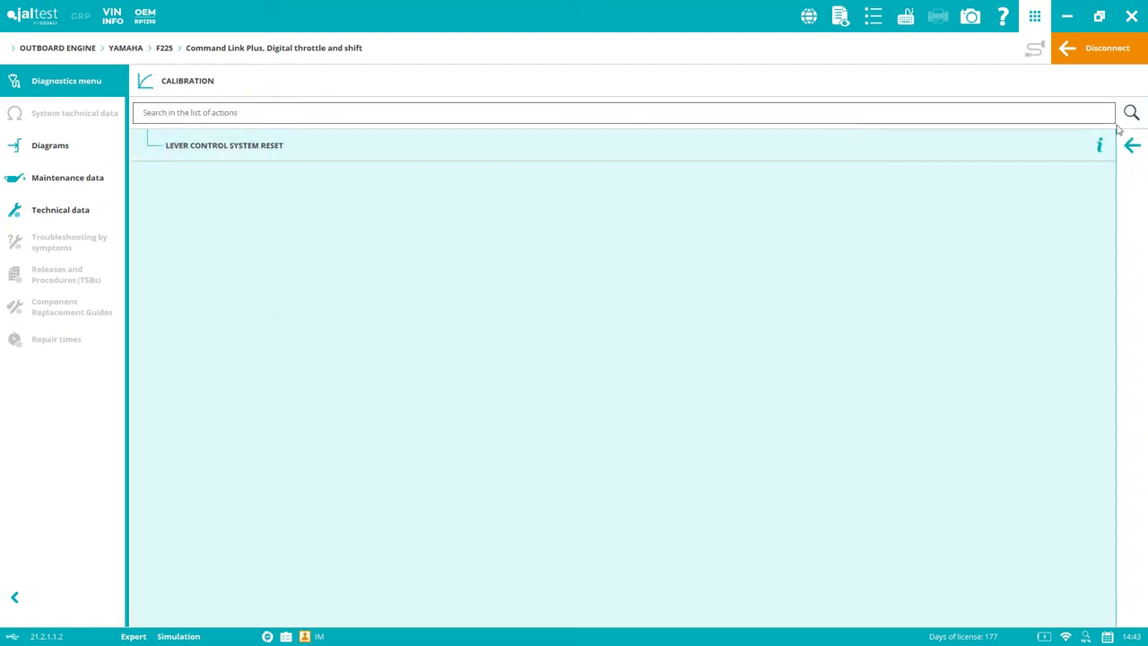
# Disconnect from Command Link Plus and connect to the Helm Master parameter setting system.
pyautogui.click(1126, 149)
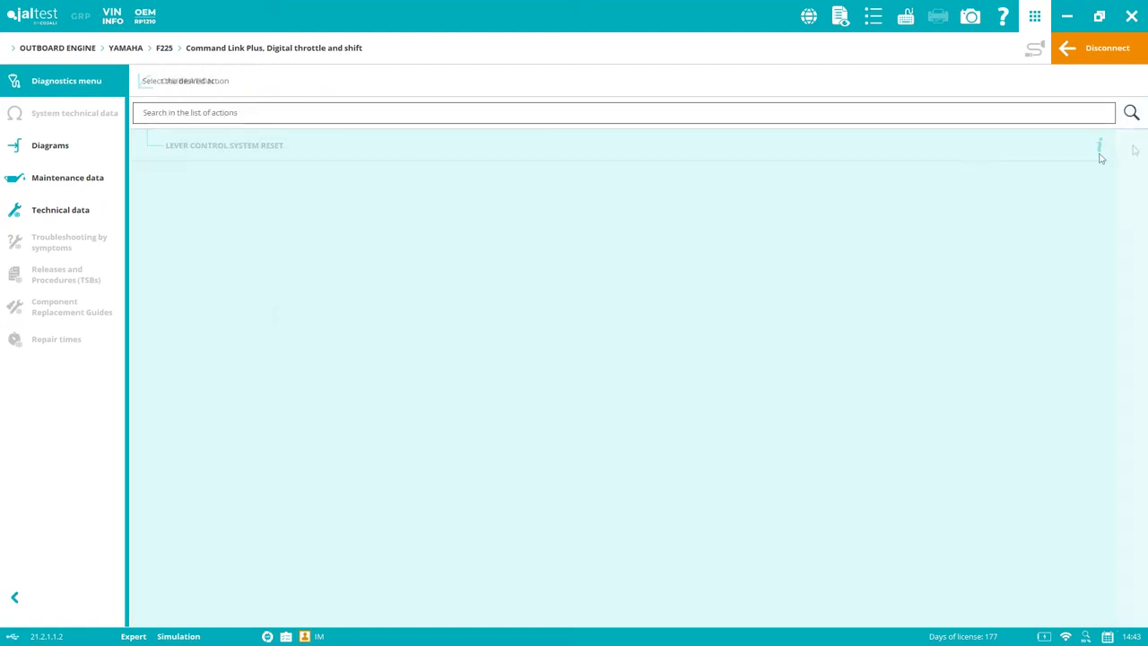
pyautogui.click(1112, 49)
pyautogui.click(631, 219)
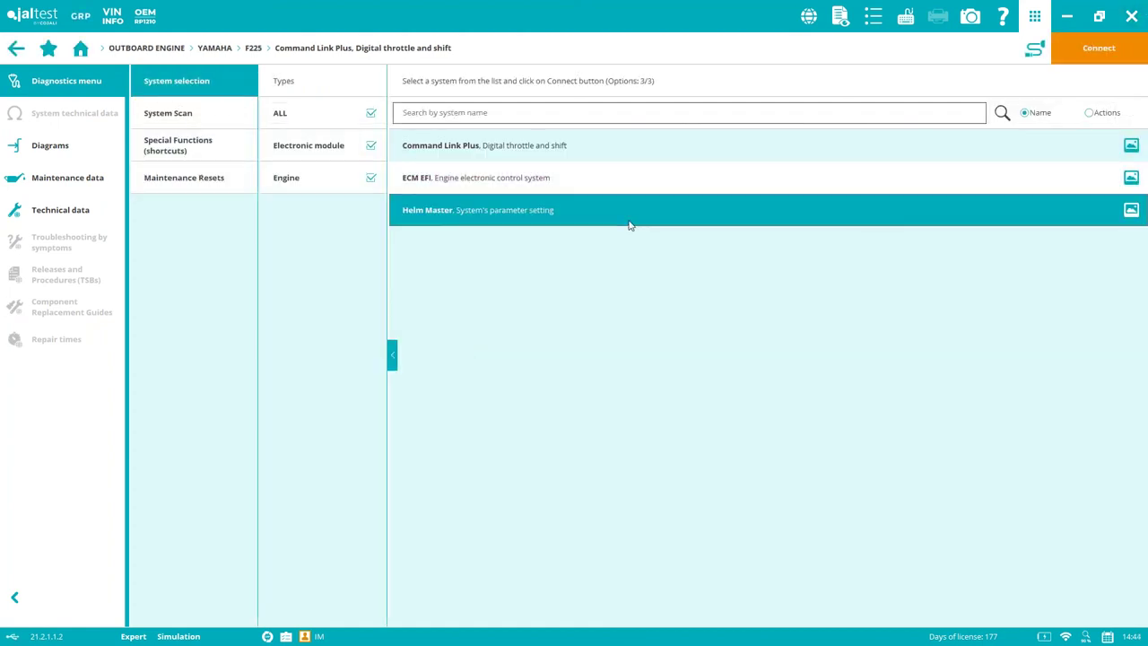
pyautogui.click(1103, 52)
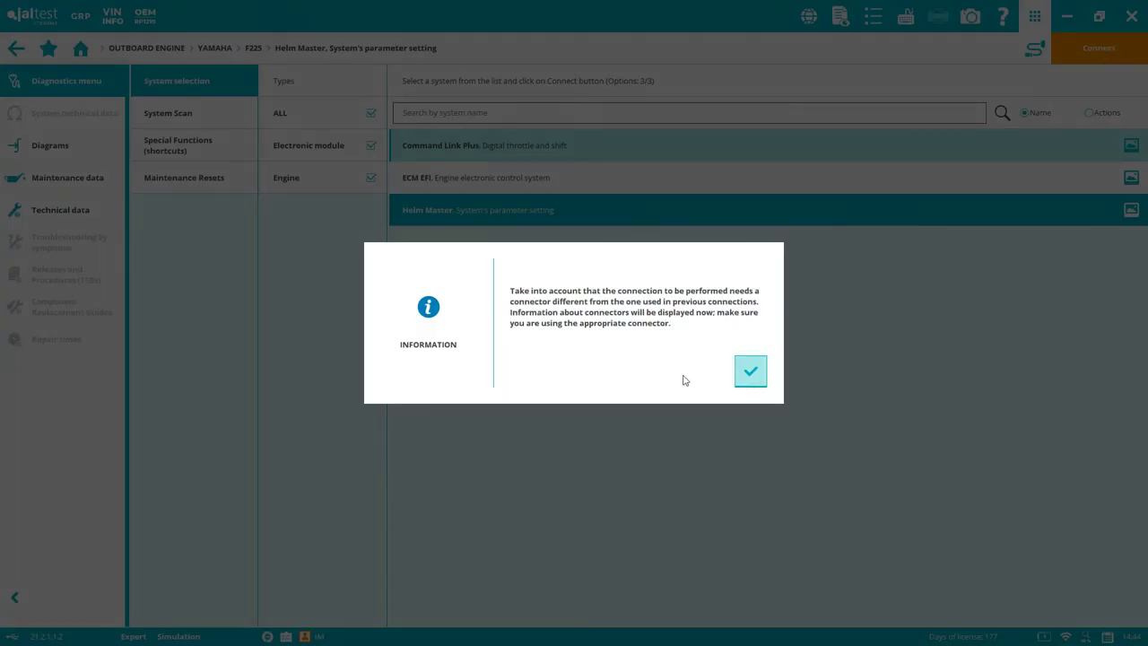
pyautogui.click(752, 376)
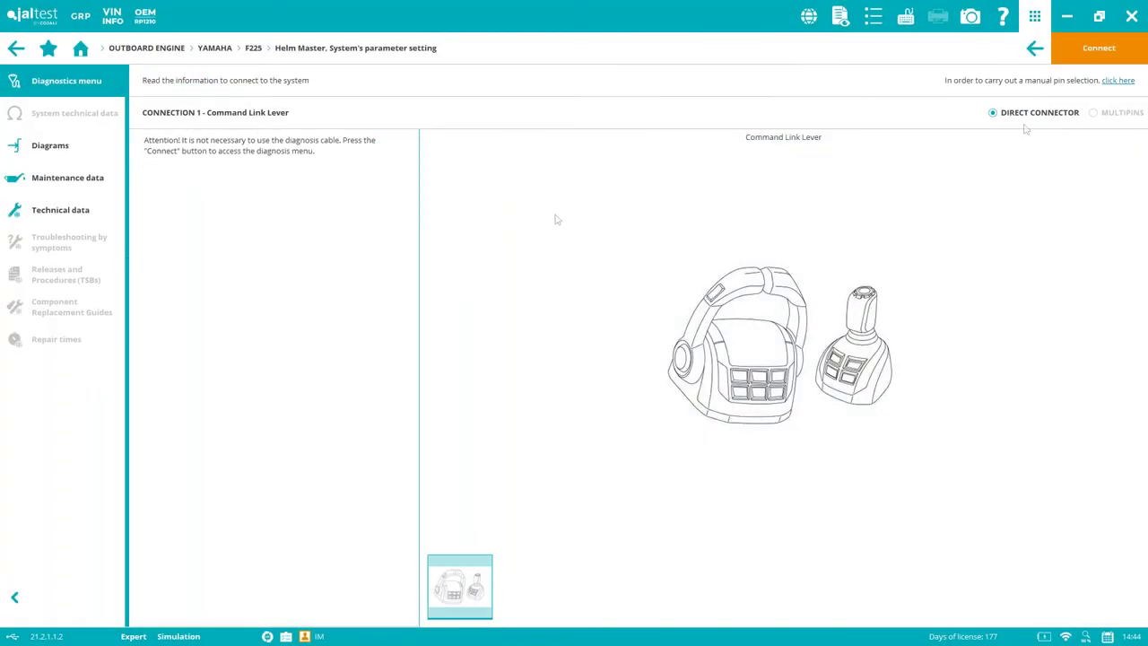
pyautogui.click(1102, 54)
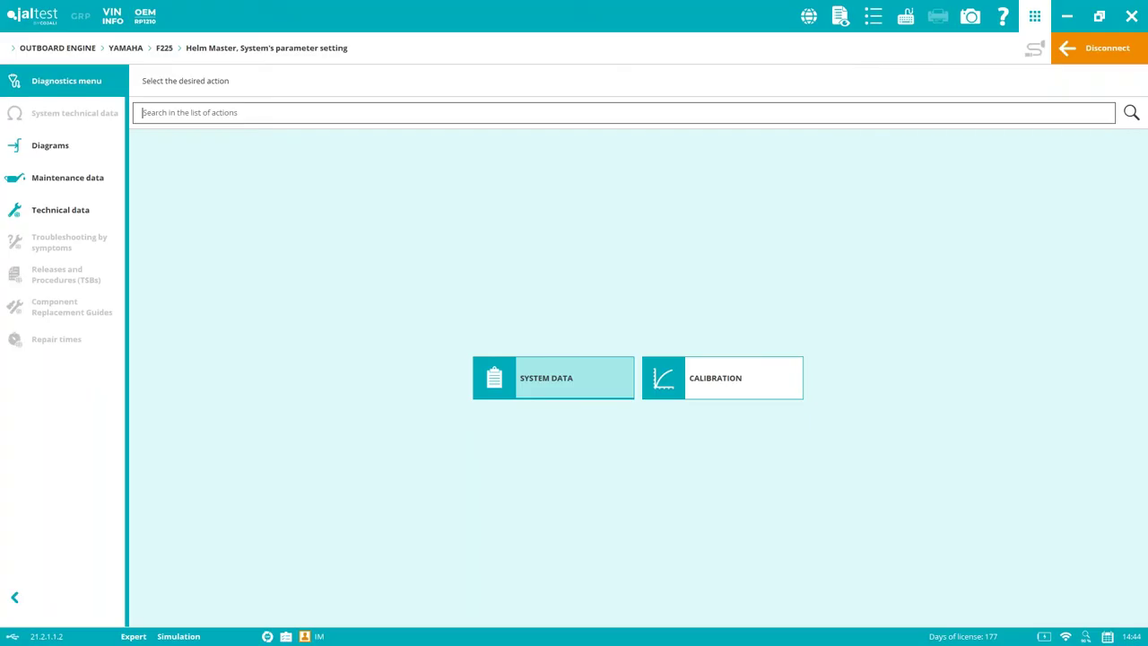
# Open the joystick calibration procedure of the Helm Master system.
pyautogui.click(725, 377)
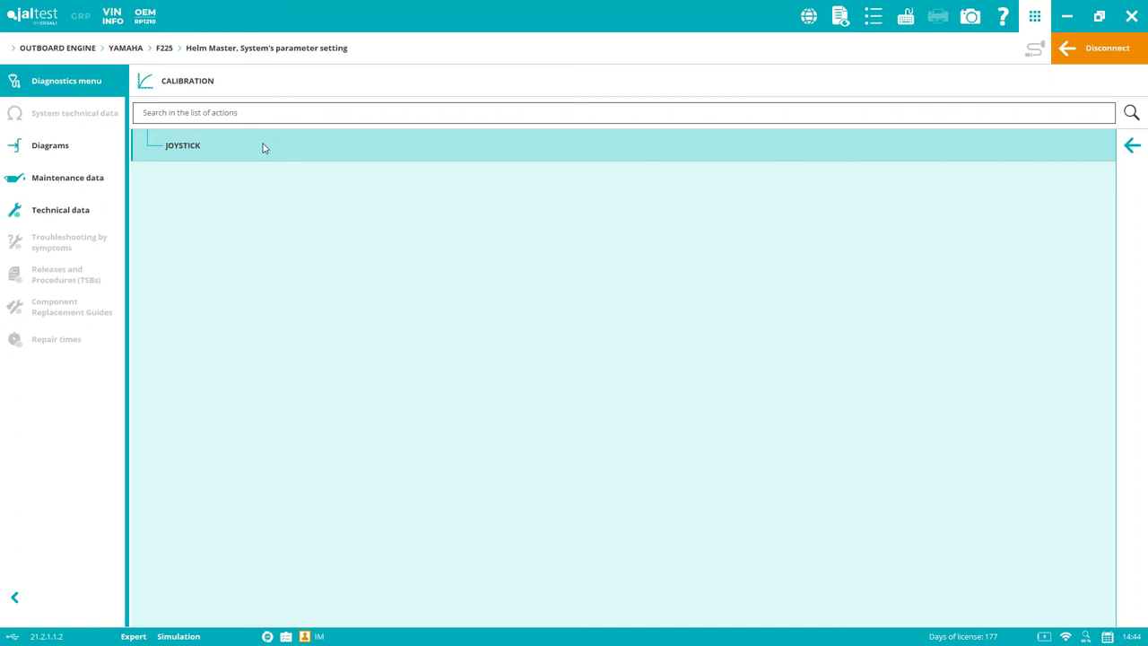
pyautogui.click(293, 144)
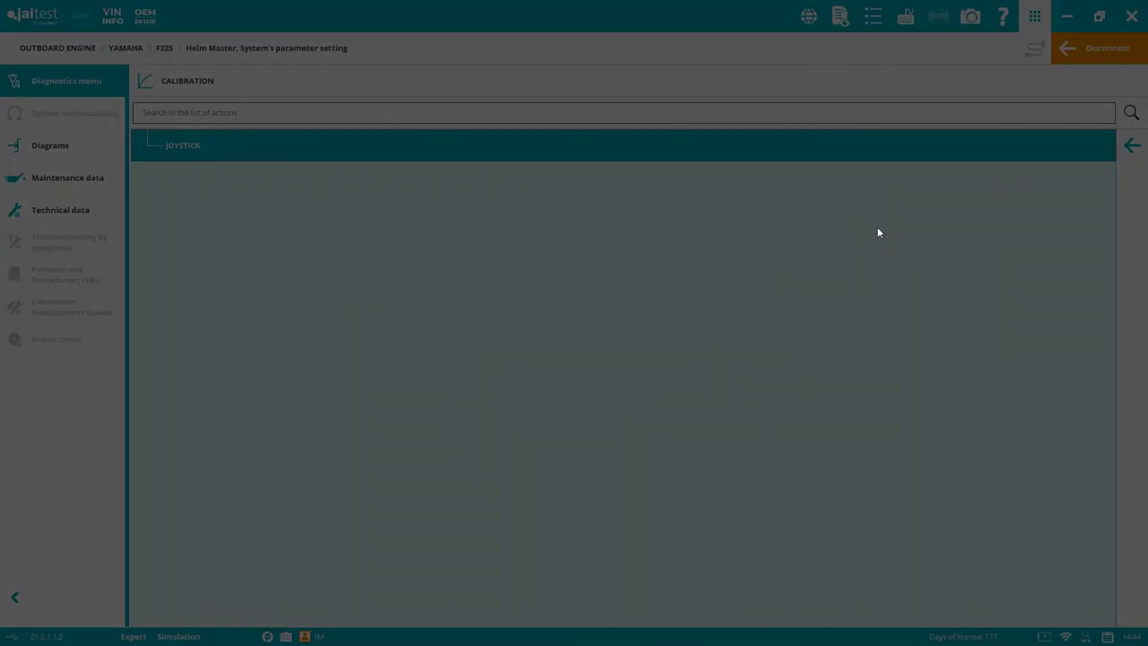
pyautogui.click(660, 375)
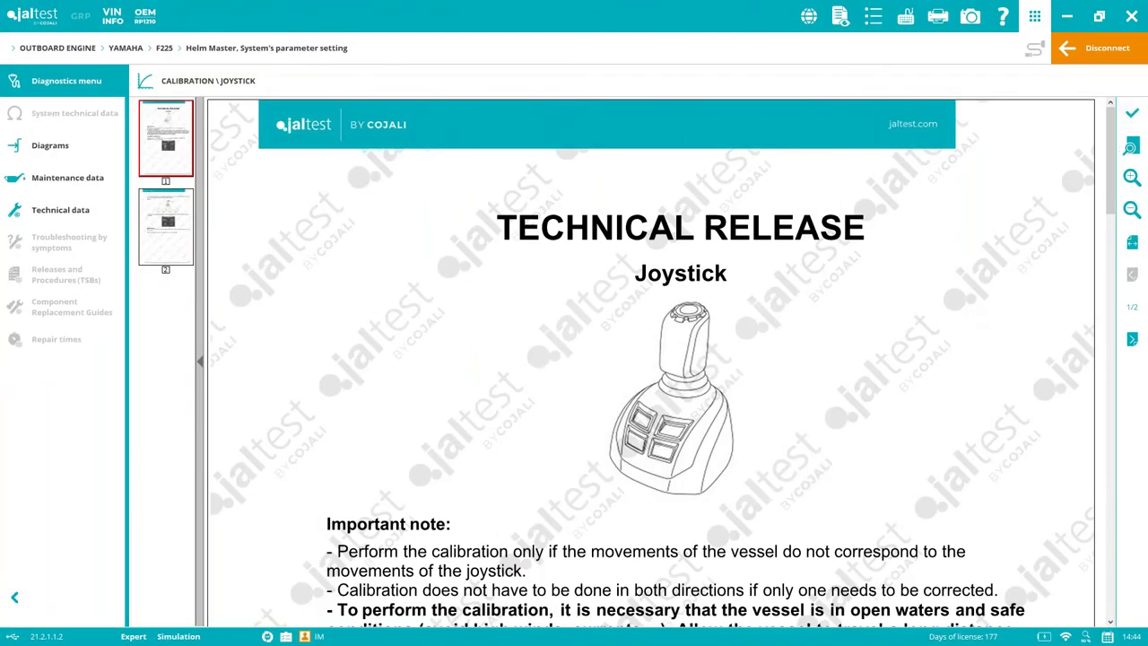
# Read both pages of the joystick calibration technical release, including its important notes and numbered steps, and exit to the system selection.
pyautogui.scroll(-1, 1109, 170)
pyautogui.moveTo(1110, 170); pyautogui.dragTo(1120, 232)
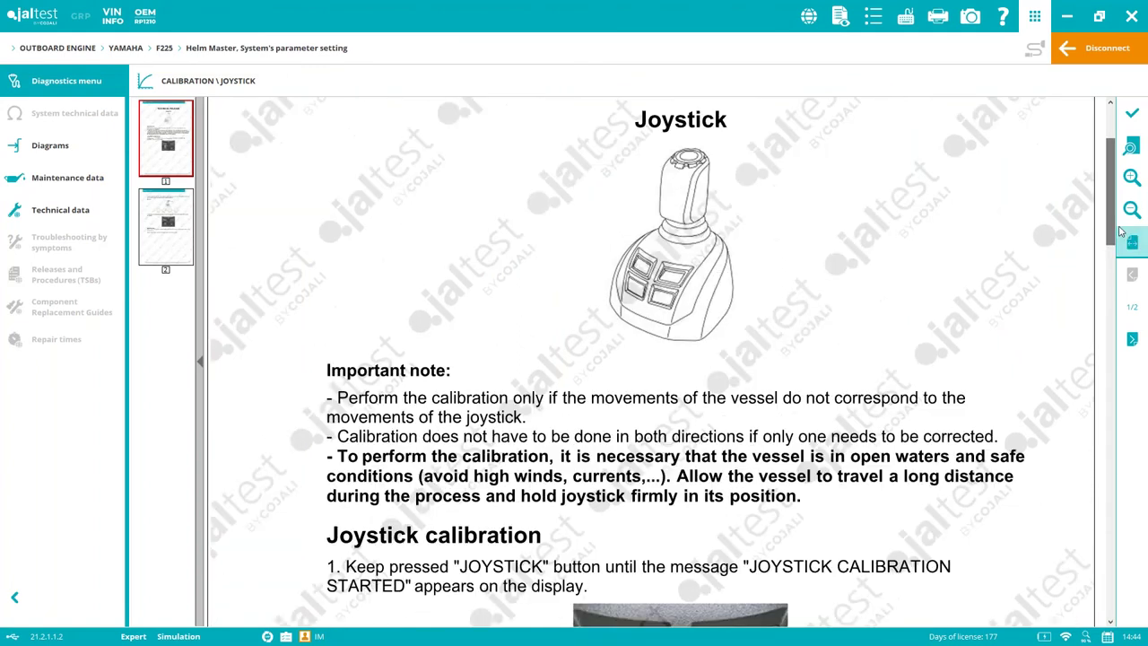
pyautogui.scroll(-4, 1001, 258)
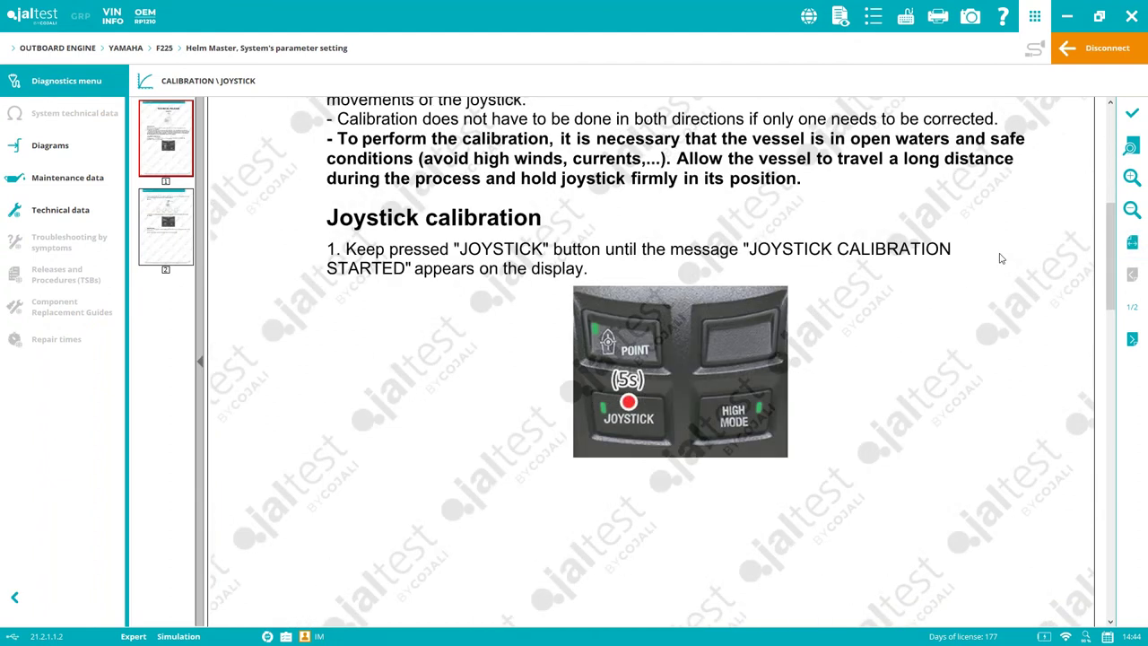
pyautogui.scroll(1, 1000, 258)
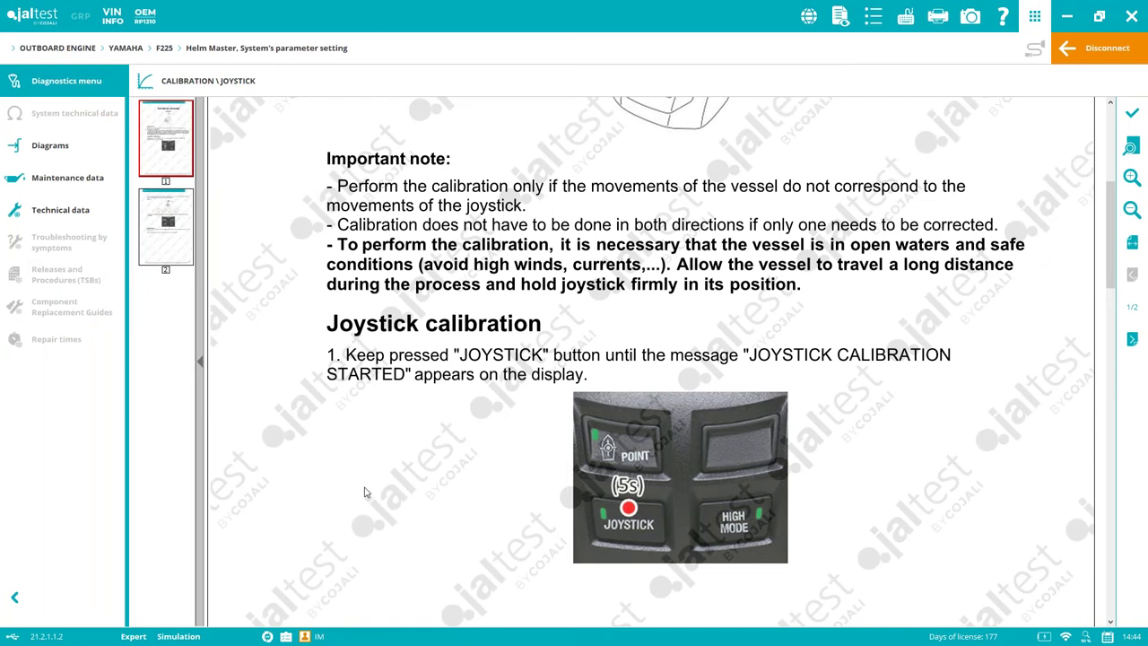
pyautogui.scroll(-1, 364, 492)
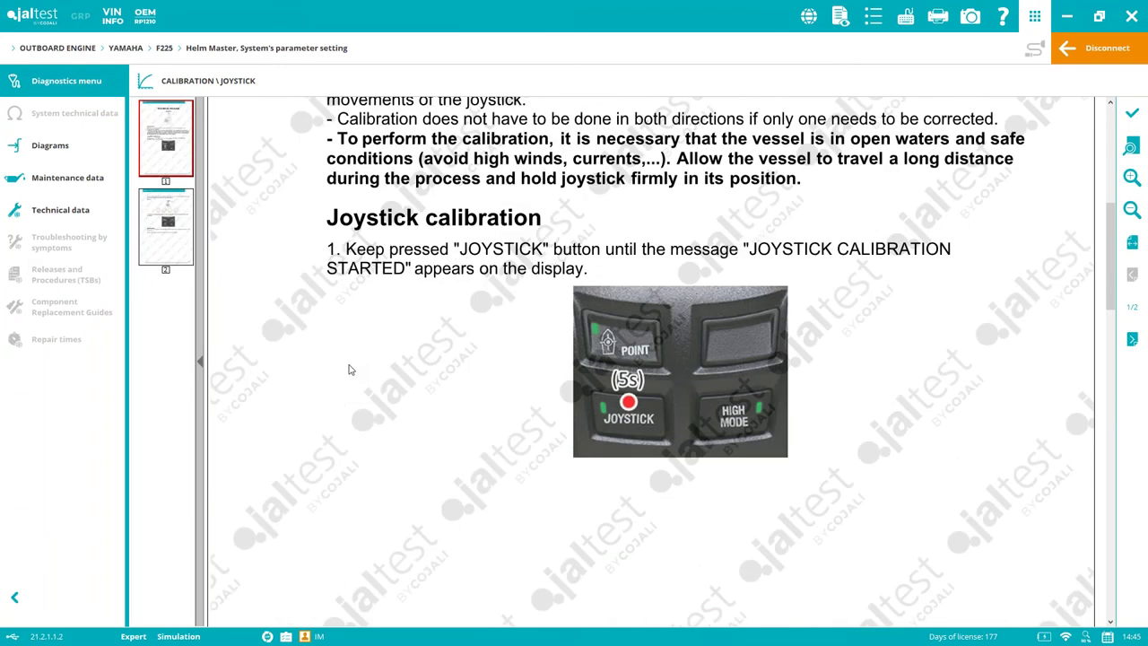
pyautogui.scroll(-5, 351, 369)
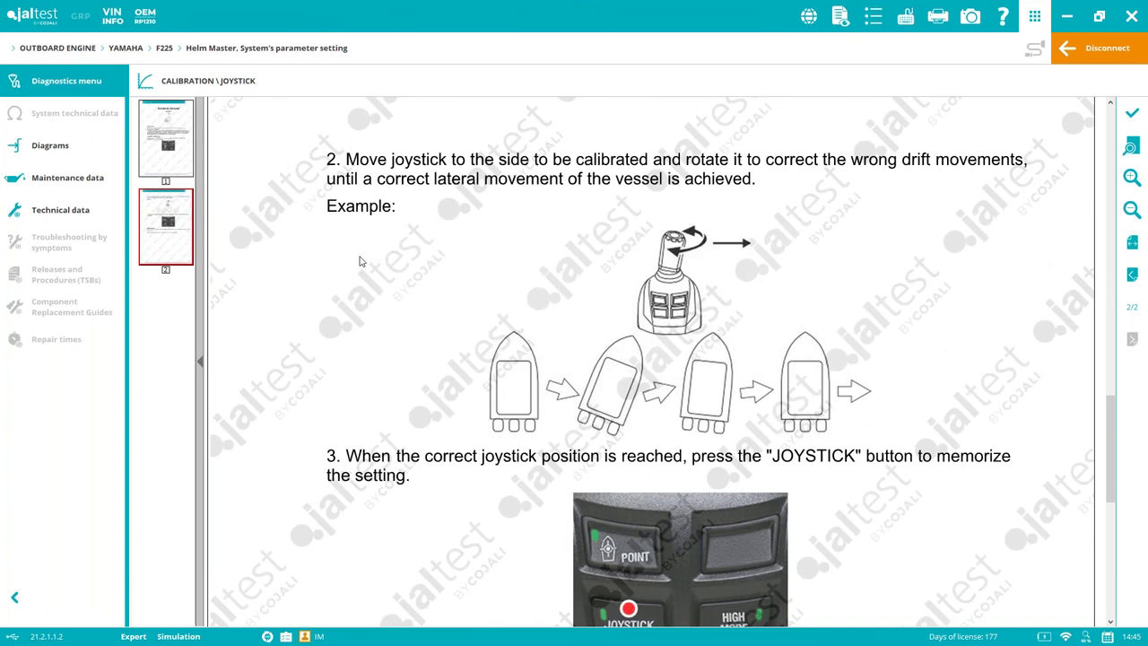
pyautogui.scroll(-1, 362, 261)
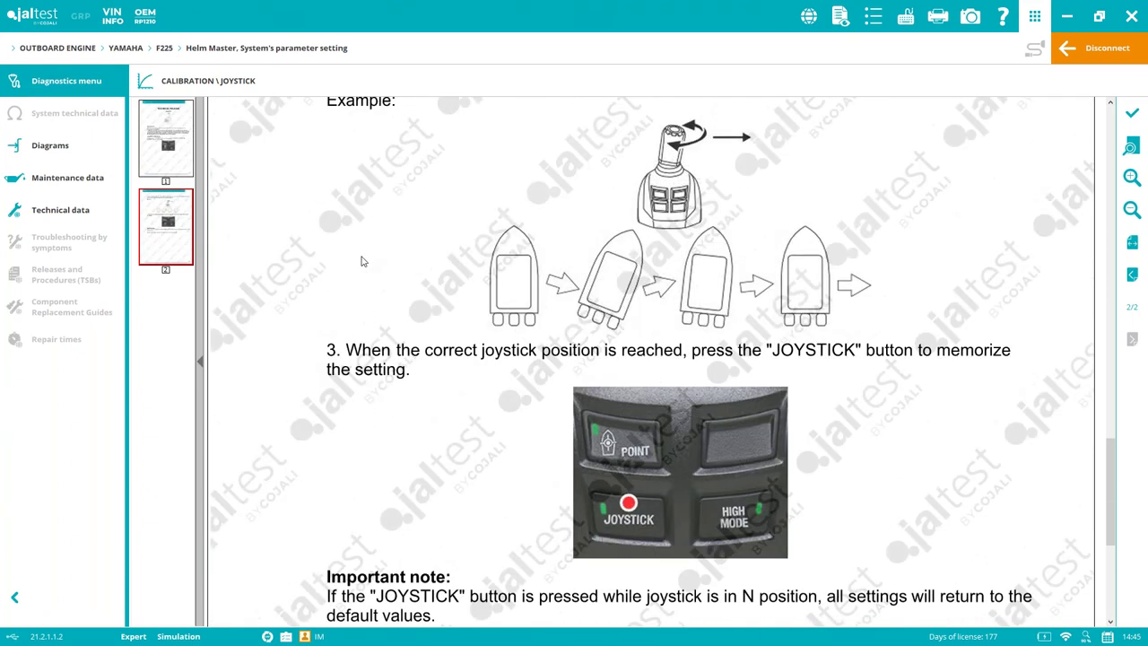
pyautogui.scroll(-3, 363, 261)
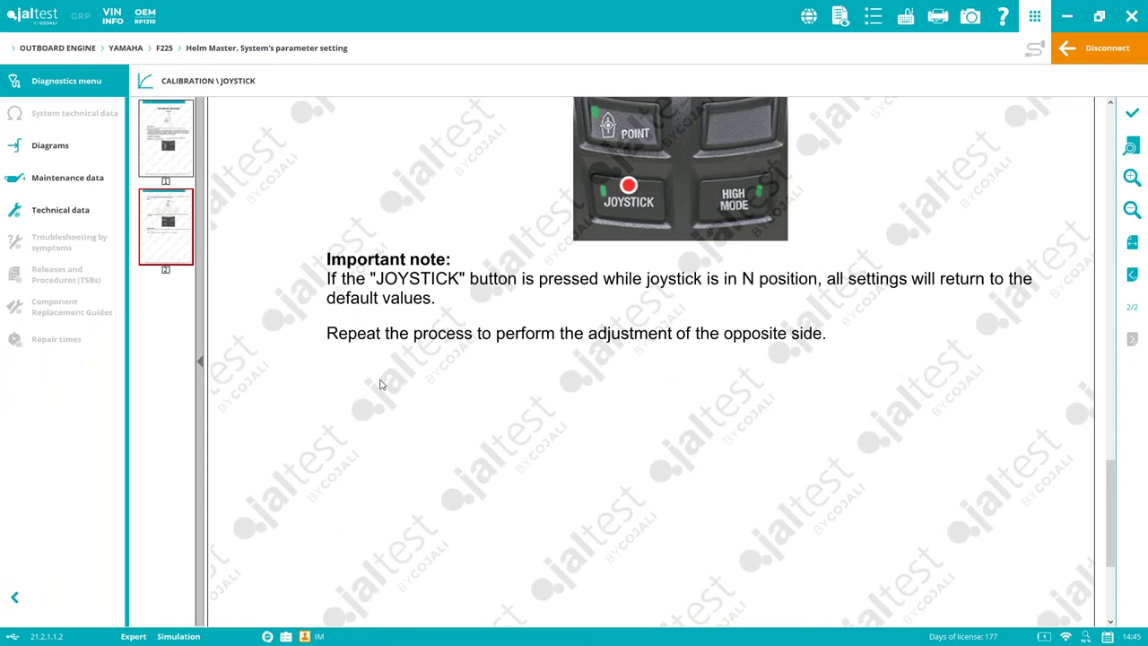
pyautogui.scroll(-2, 379, 384)
pyautogui.click(1132, 112)
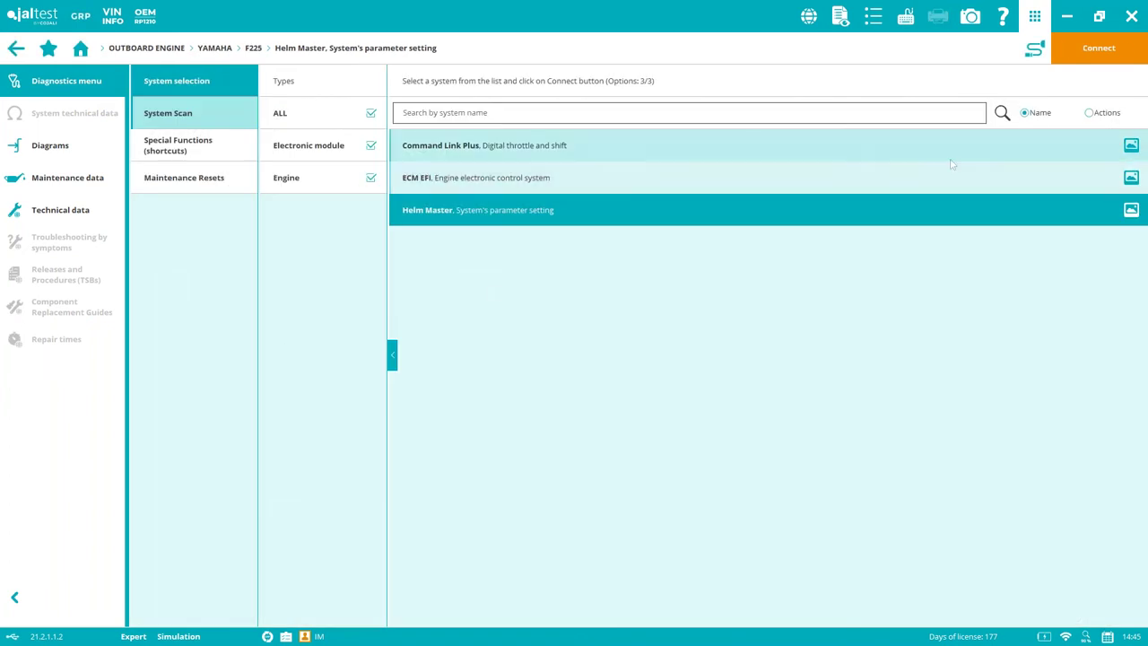
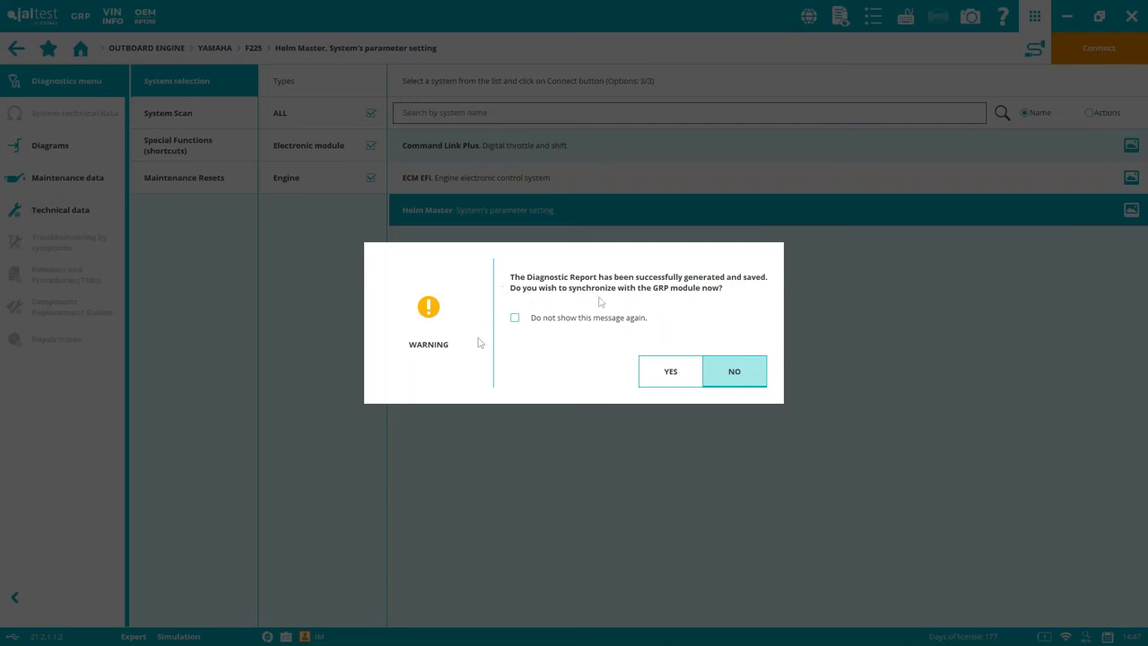
# Decline synchronizing the diagnostic report with the GRP module and agree to close the open technical information windows.
pyautogui.click(735, 372)
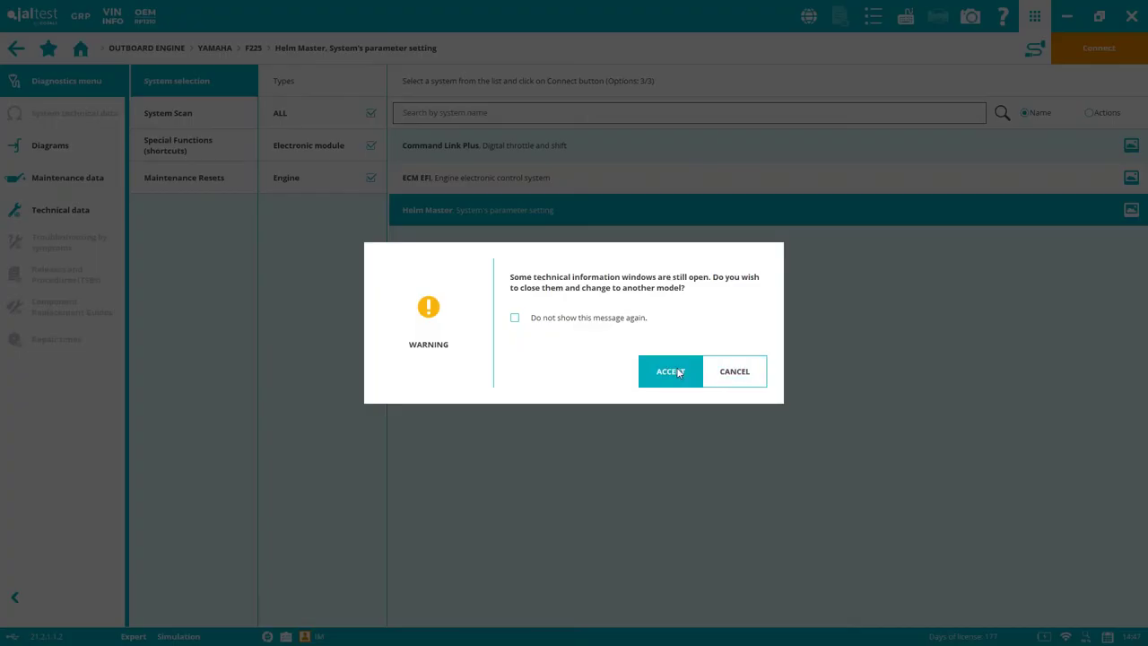
pyautogui.click(675, 369)
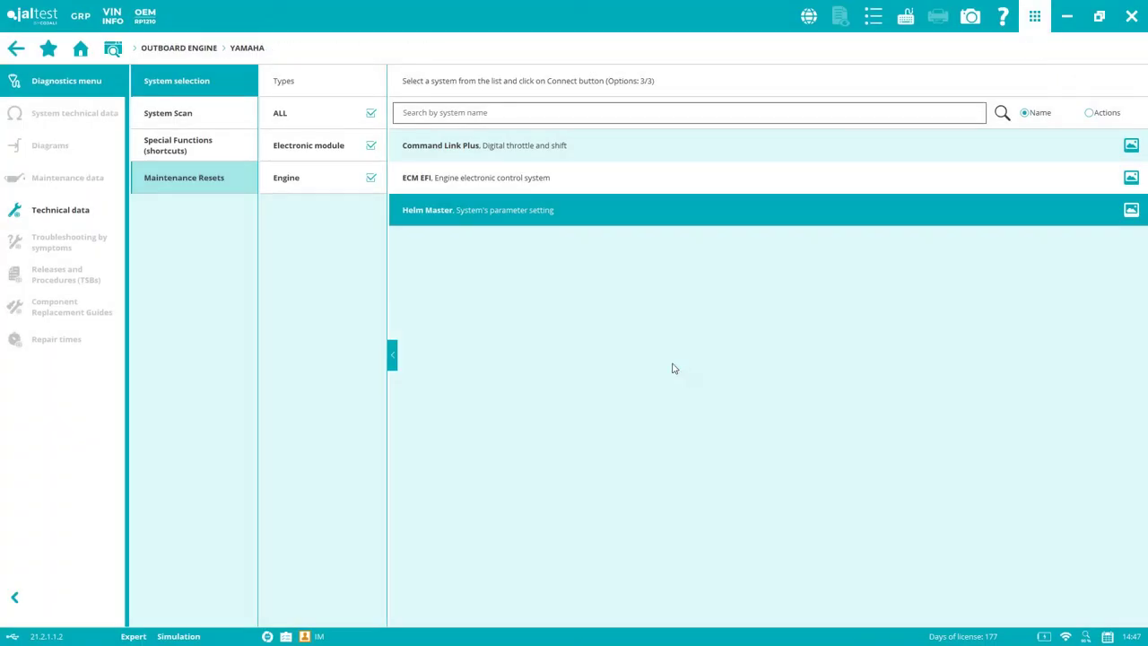
# Return to the marine vessel categories and choose Yamaha under Watercraft.
pyautogui.click(81, 51)
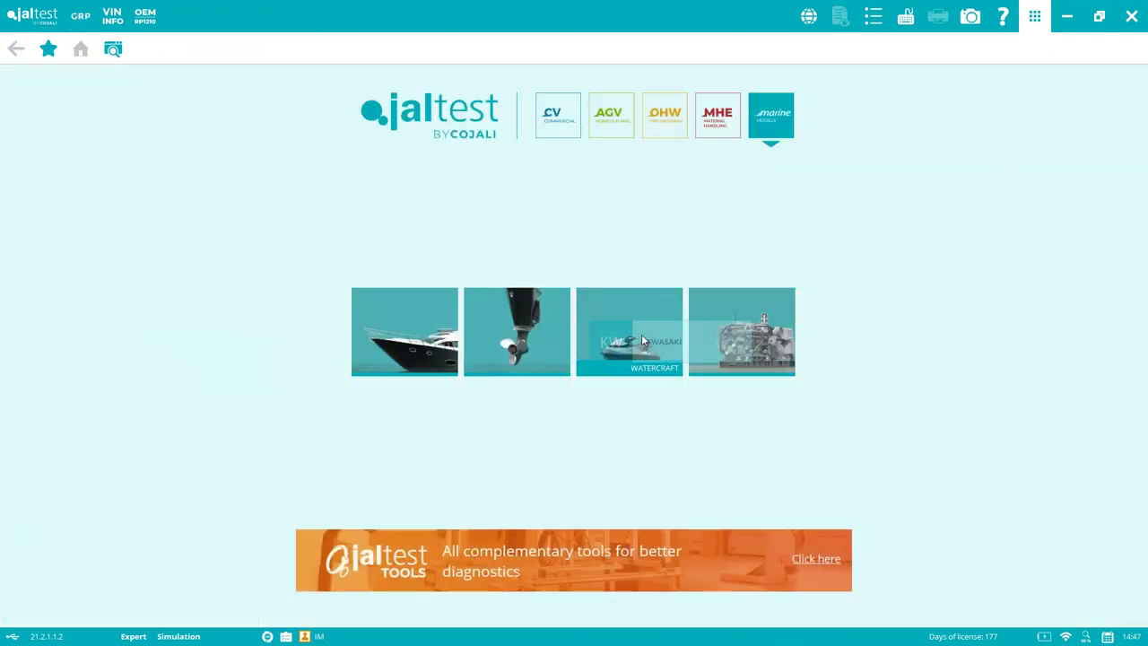
pyautogui.click(629, 334)
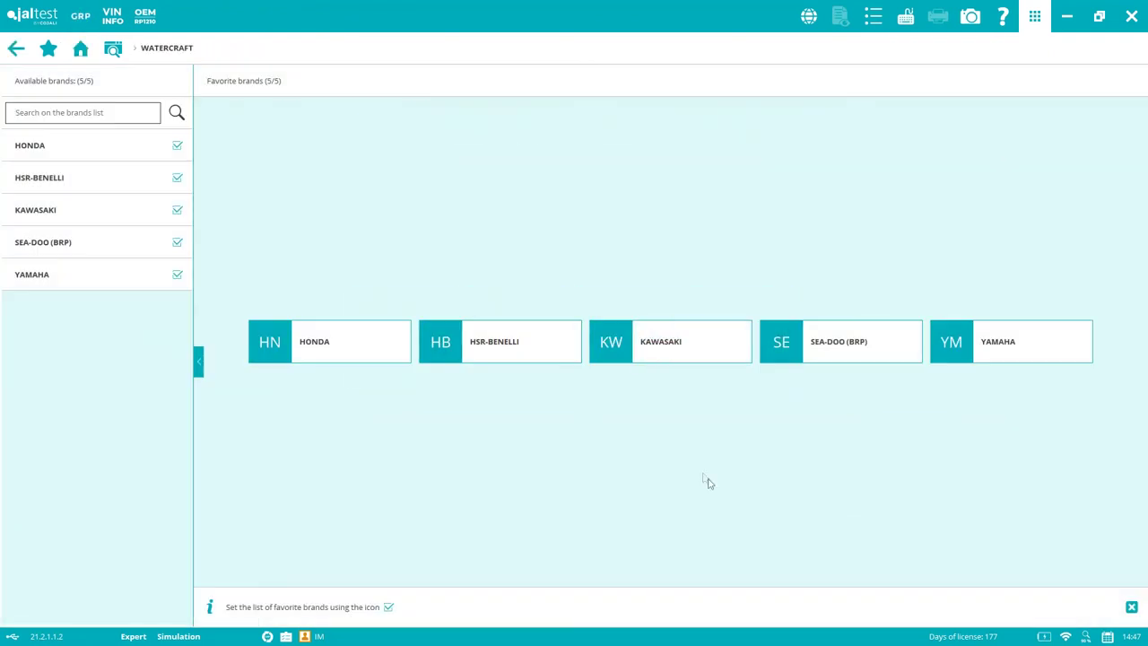
pyautogui.click(1027, 351)
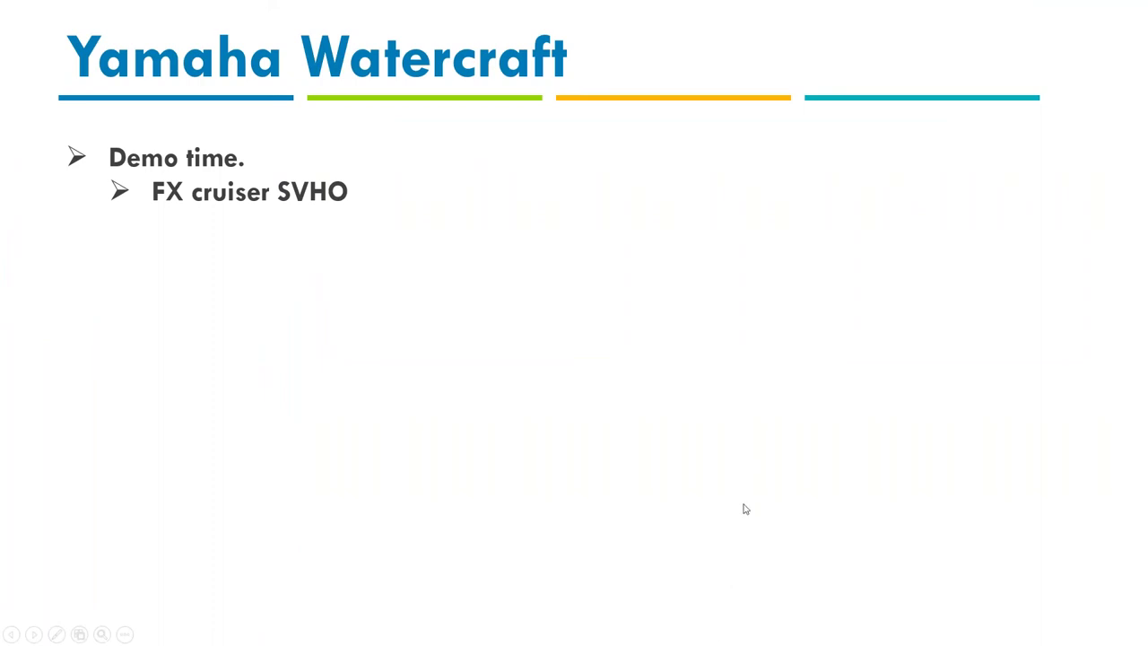
pyautogui.click(831, 527)
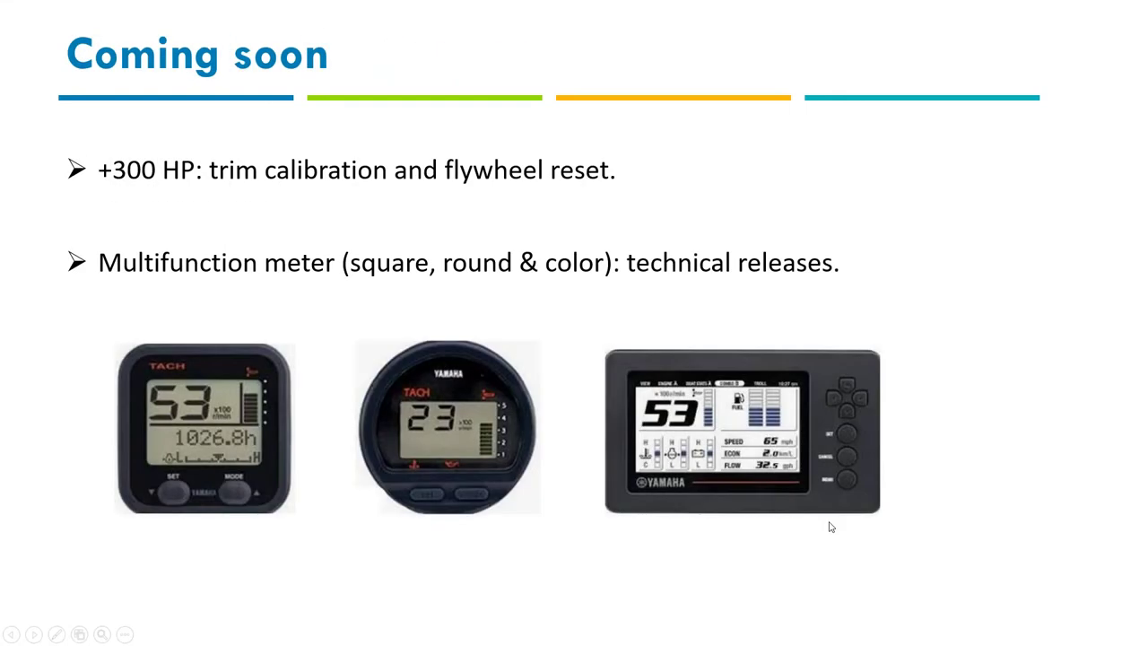
pyautogui.press('Left')
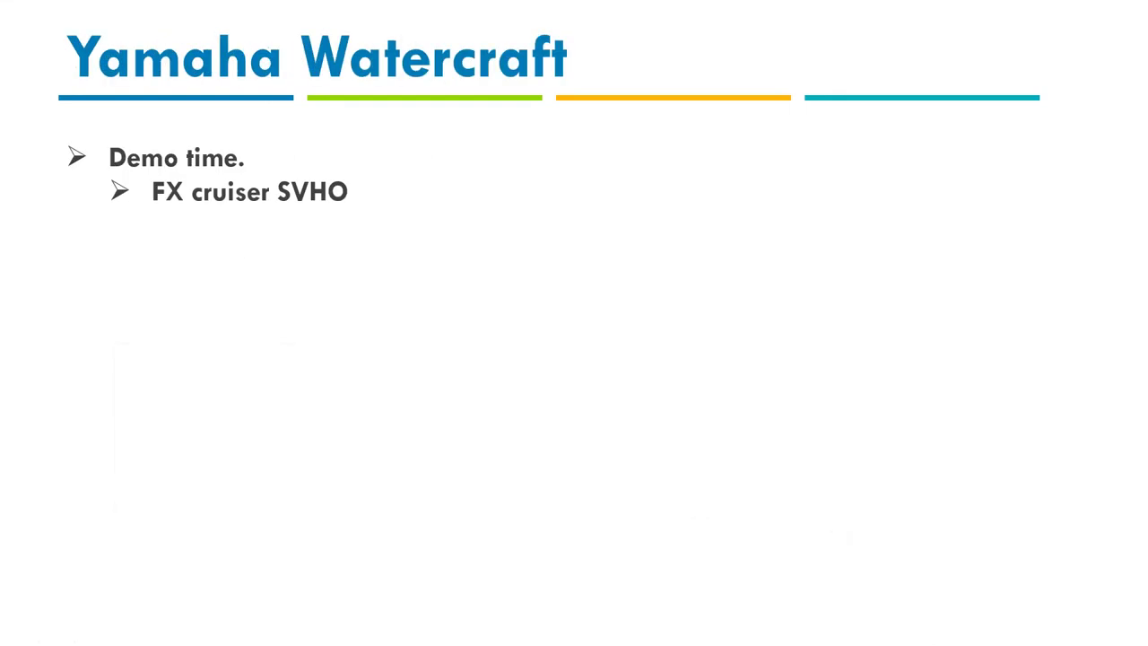
# Switch to Jaltest, choose the FX Cruiser SVHO watercraft and select its RiDE SCU brake management and reverse gear system.
pyautogui.hotkey('alt', 'Tab')
pyautogui.click(427, 282)
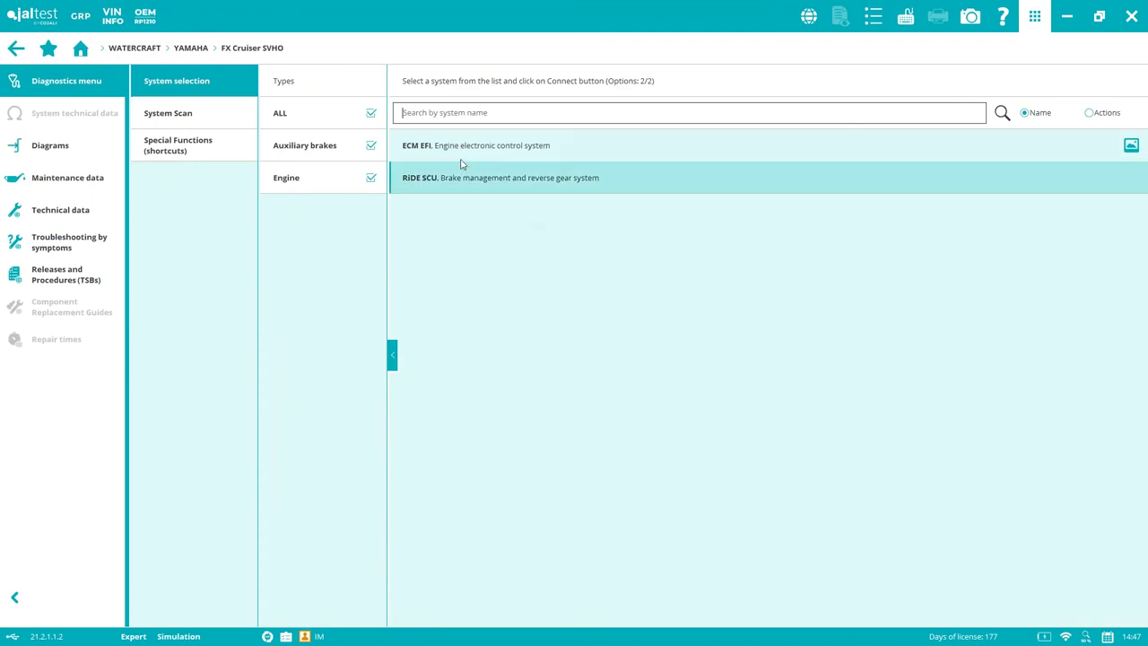
pyautogui.click(841, 177)
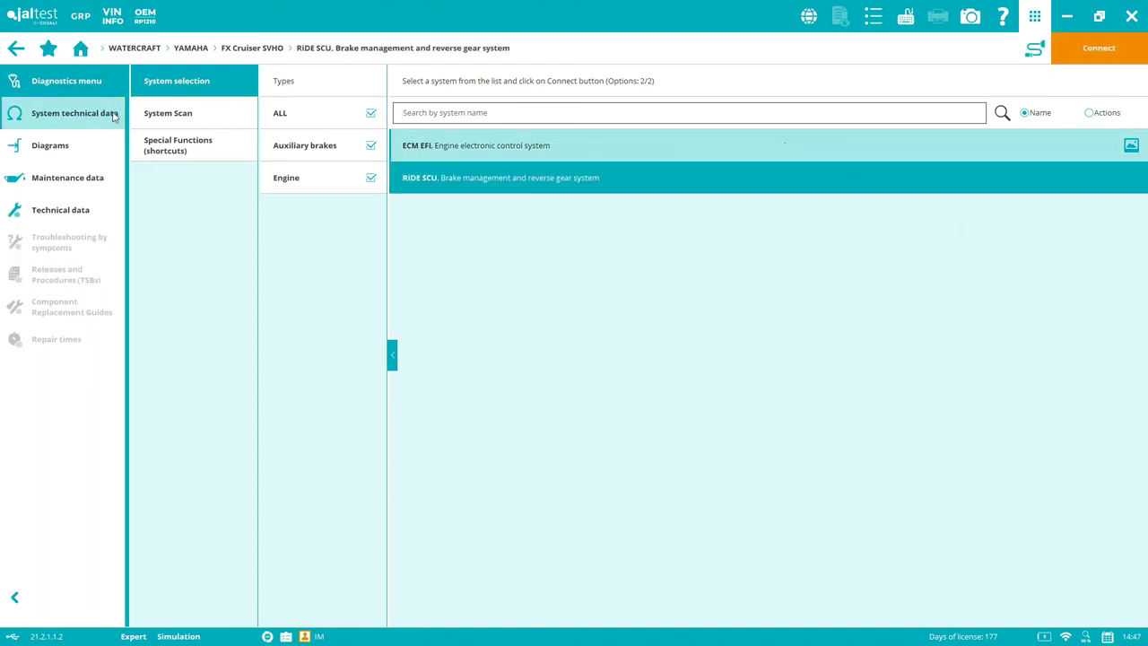
# View the JDC 213.9 + JDC 601A cable image and run a system scan of all FX Cruiser SVHO system types.
pyautogui.click(167, 113)
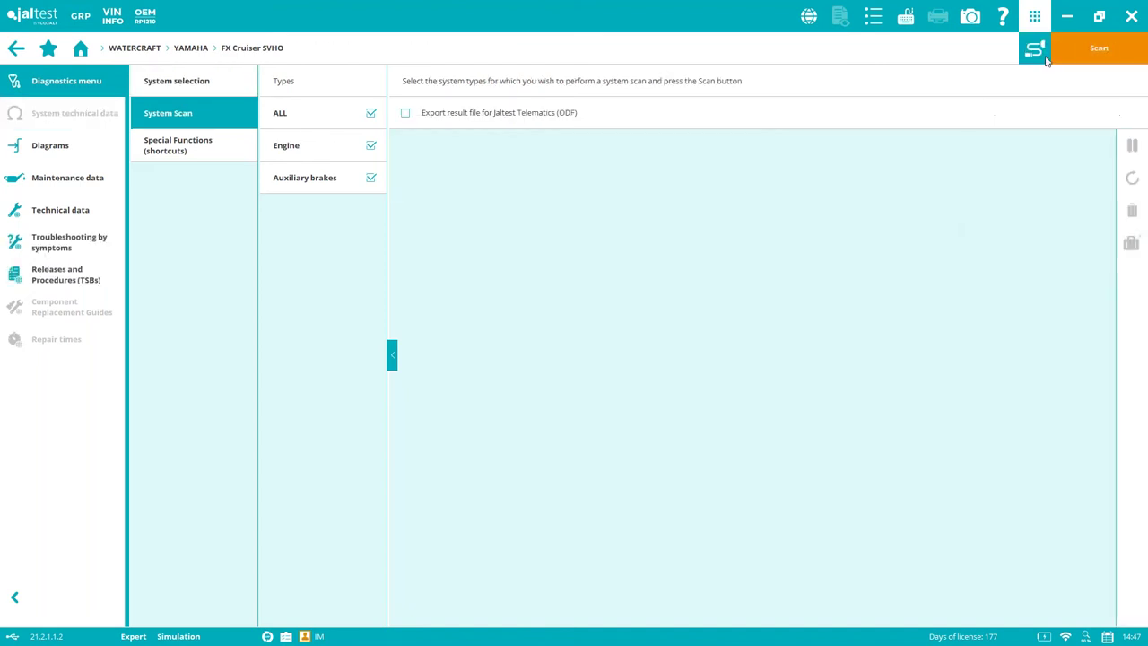
pyautogui.click(1099, 47)
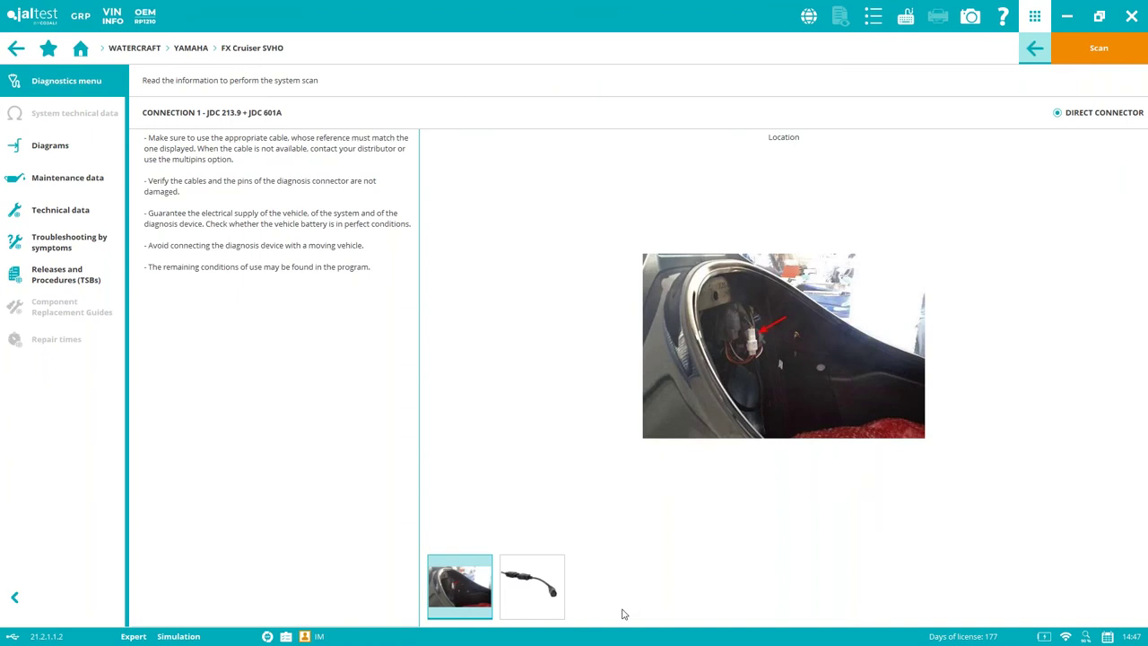
pyautogui.click(559, 579)
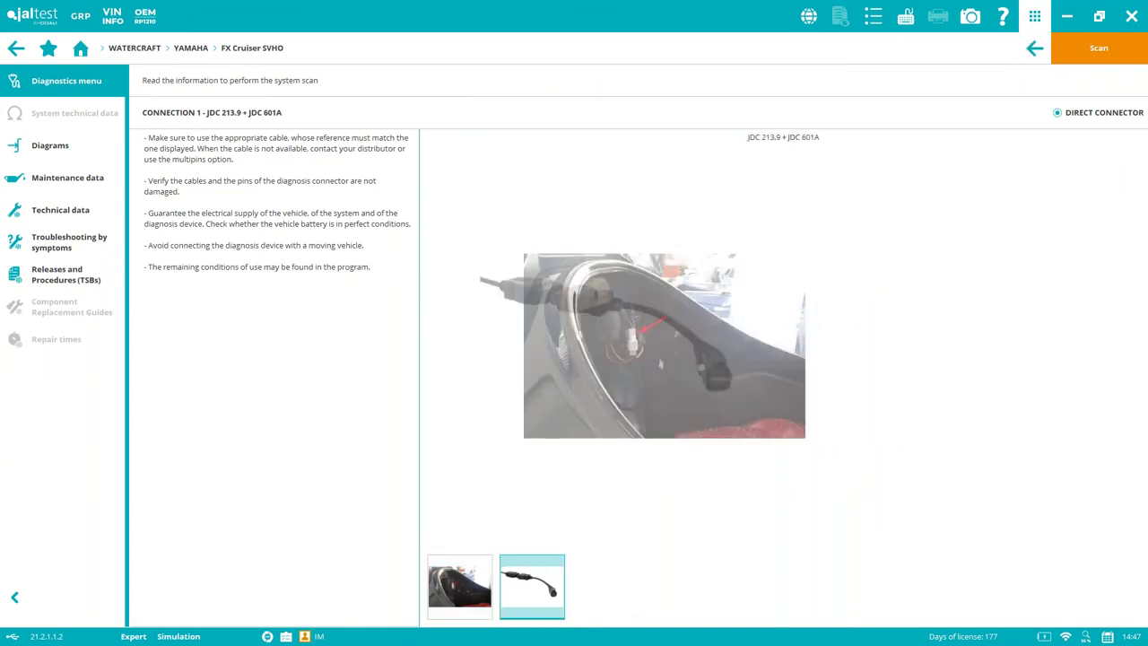
pyautogui.click(1100, 48)
pyautogui.click(671, 370)
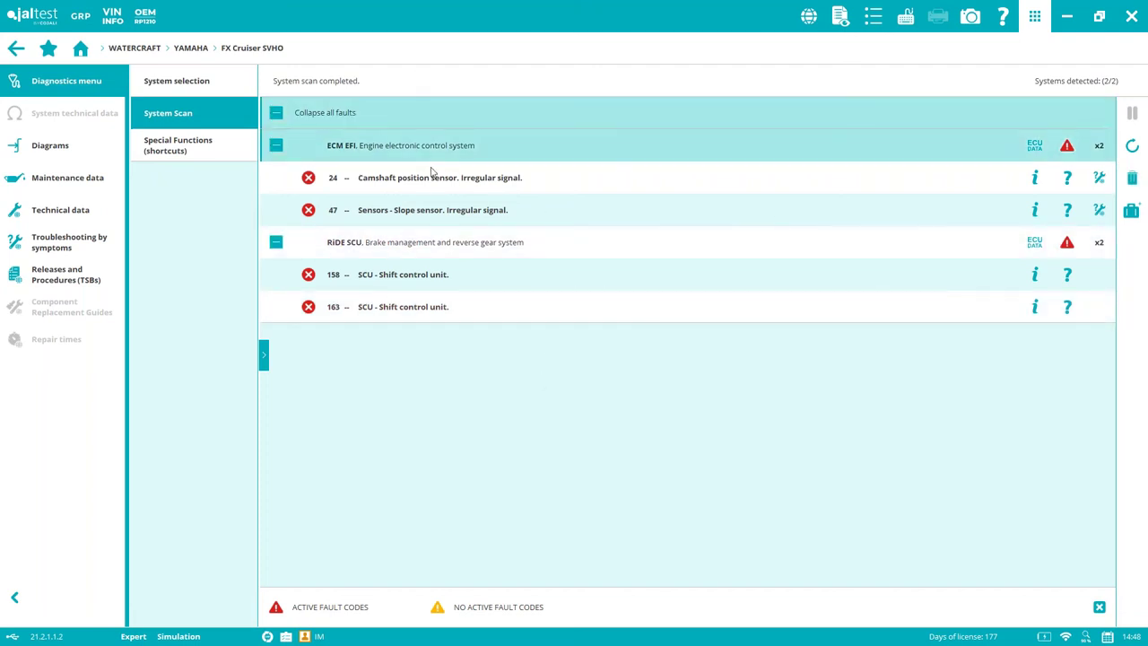
# Connect to the ECM EFI engine system from the scan results, view the START button help and accept the ignition notice.
pyautogui.click(372, 177)
pyautogui.click(453, 148)
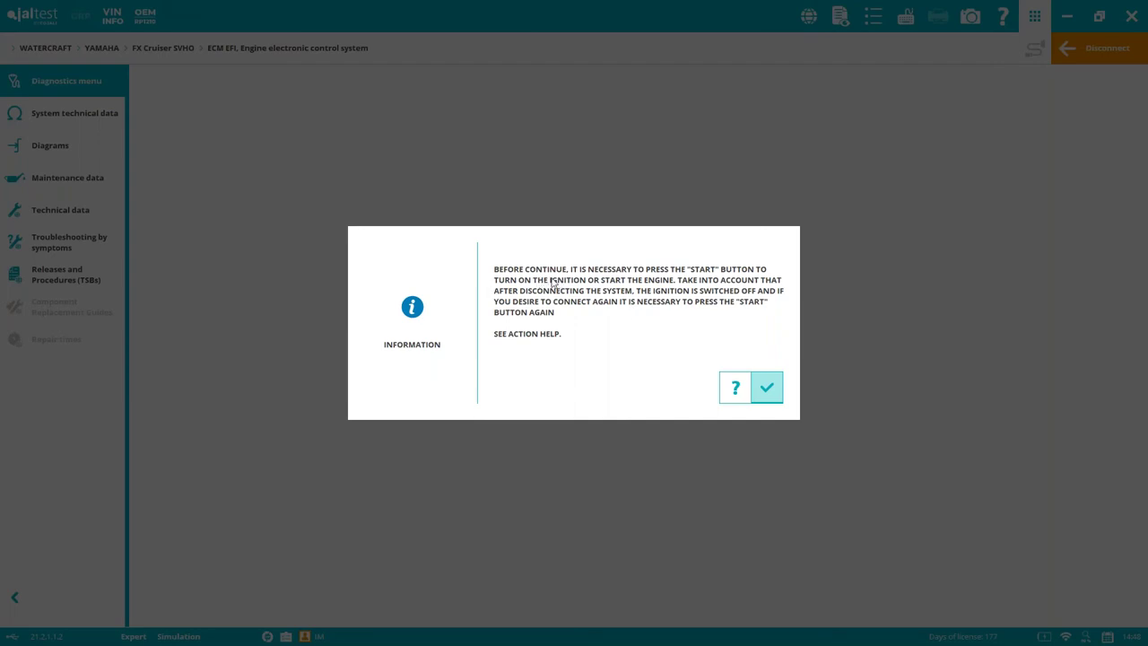
pyautogui.click(736, 387)
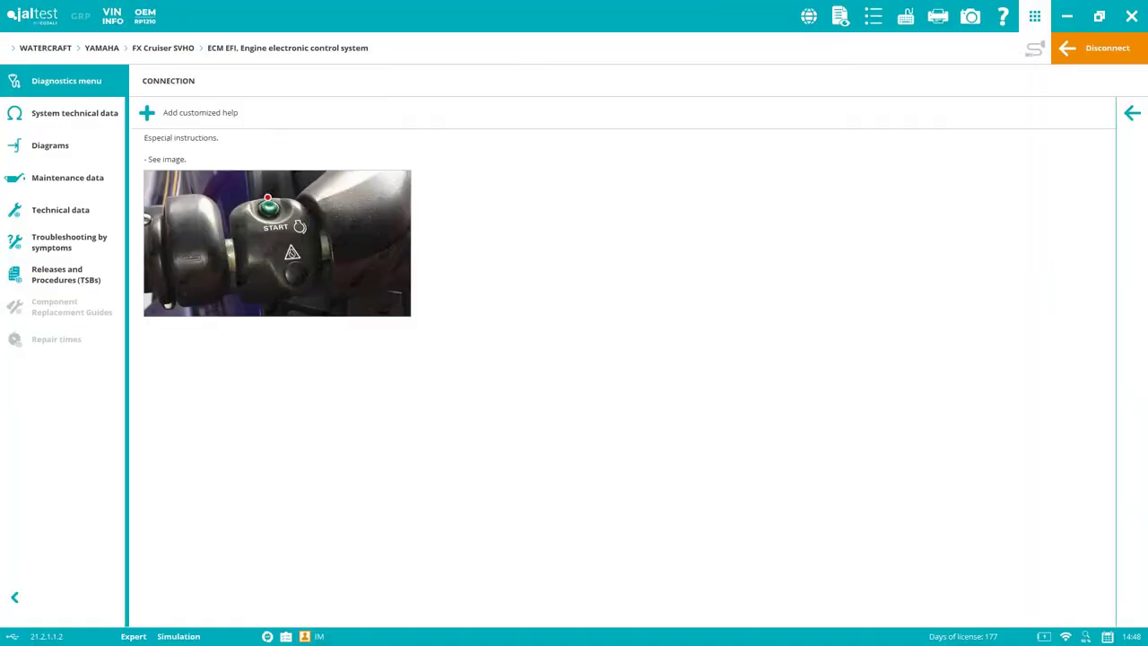
pyautogui.click(1133, 114)
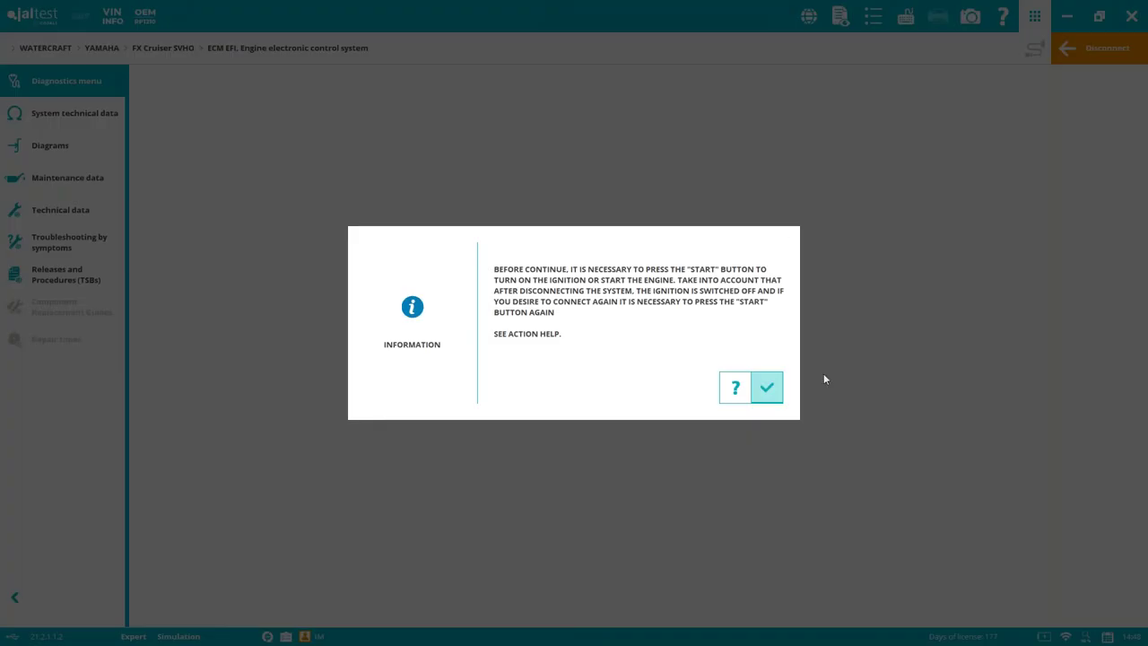
pyautogui.click(767, 387)
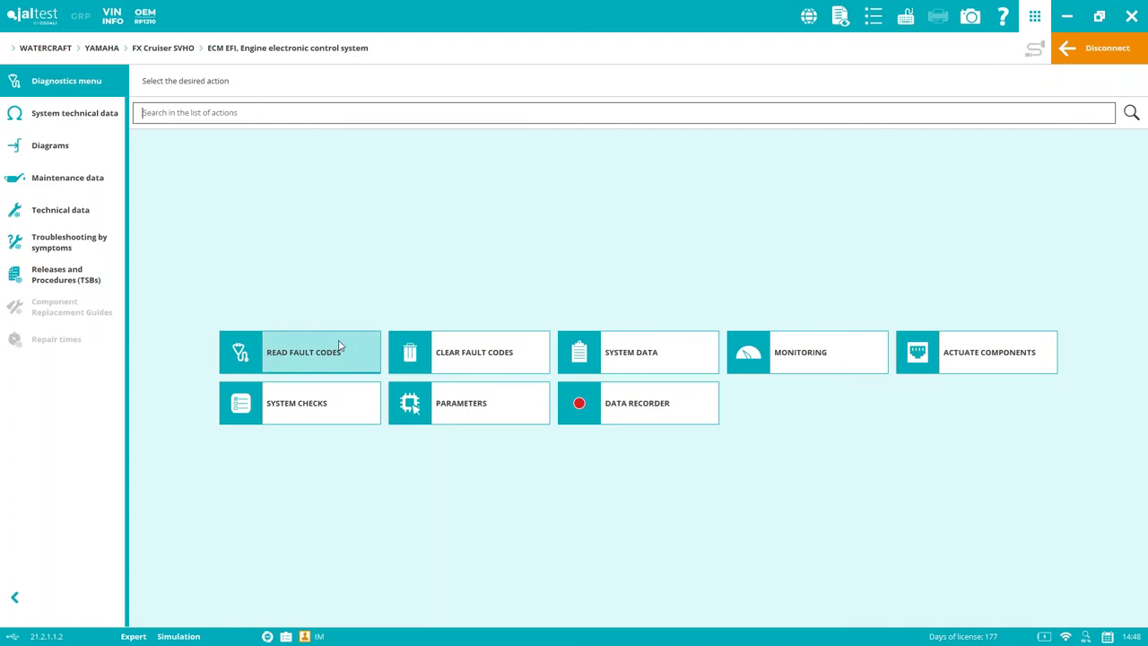
# Read the engine's stored fault codes and view the freeze frame data and related components of camshaft position sensor code 24.
pyautogui.click(340, 345)
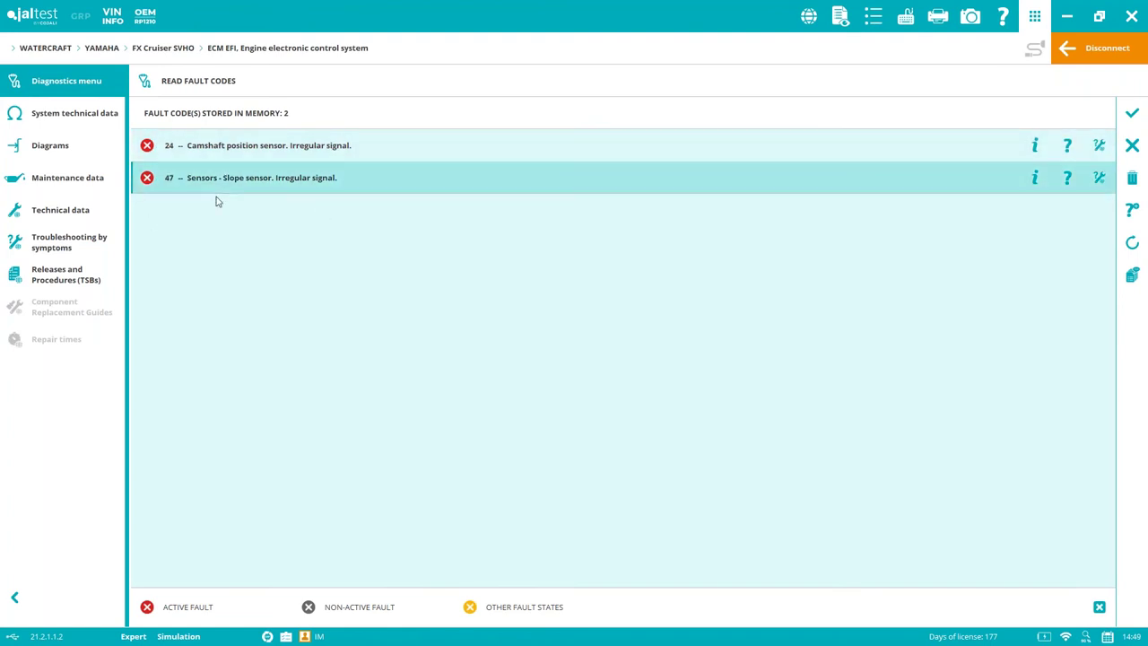
pyautogui.click(1034, 145)
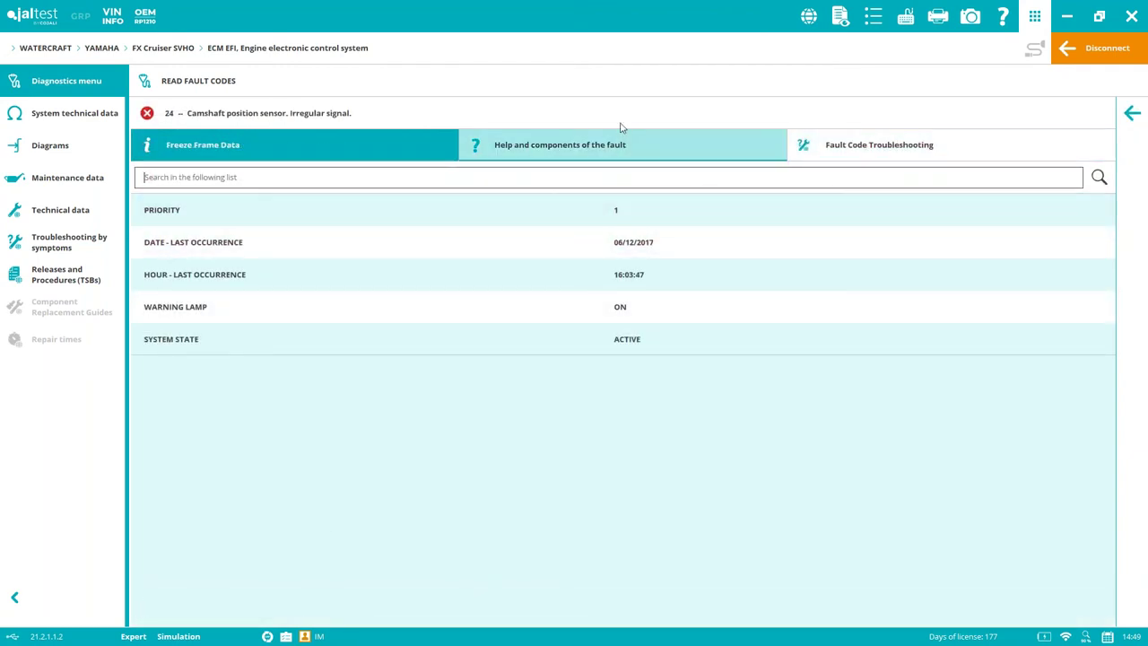
pyautogui.click(622, 154)
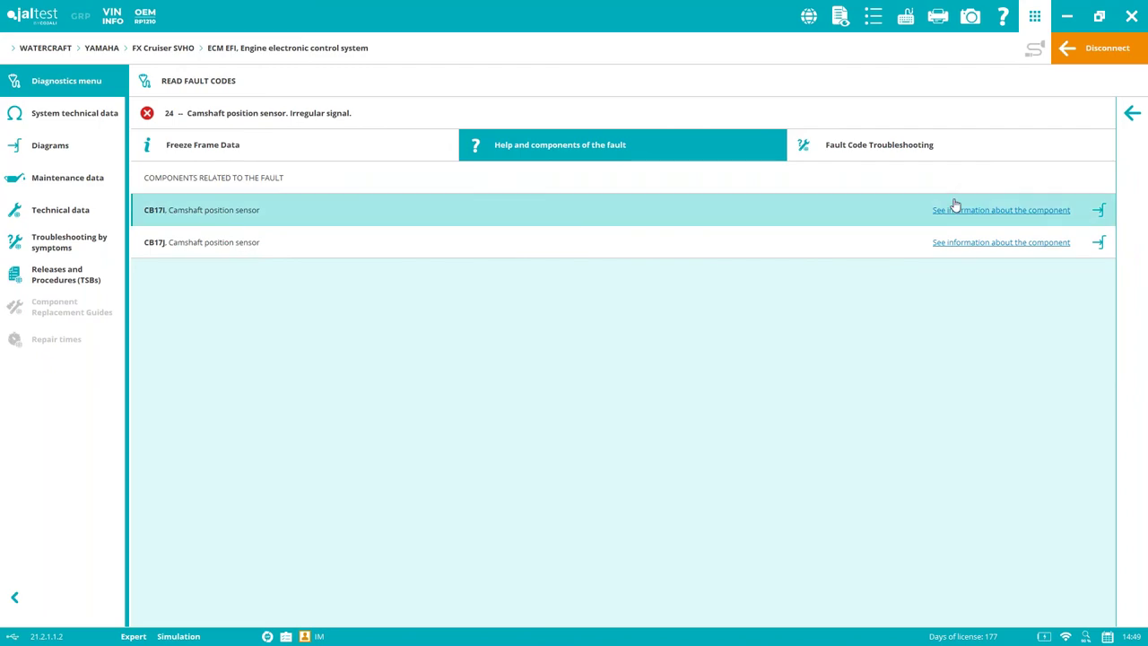
# Examine the CB17I camshaft position sensor information, including its location, operating diagram and electrical specifications.
pyautogui.click(955, 208)
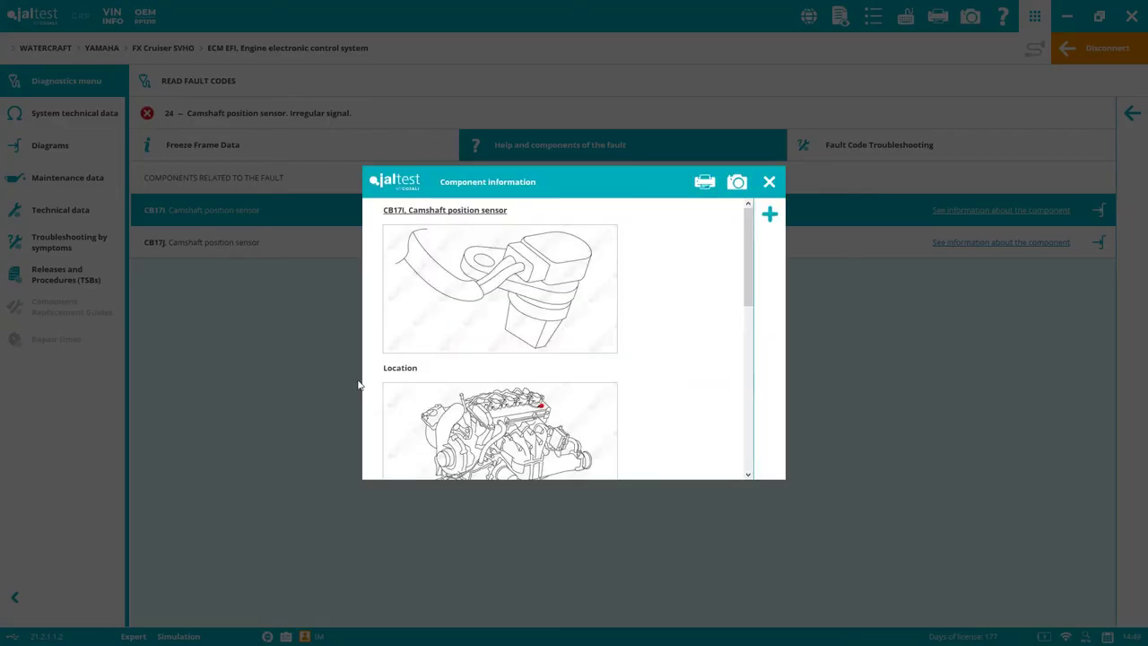
pyautogui.scroll(-3, 518, 236)
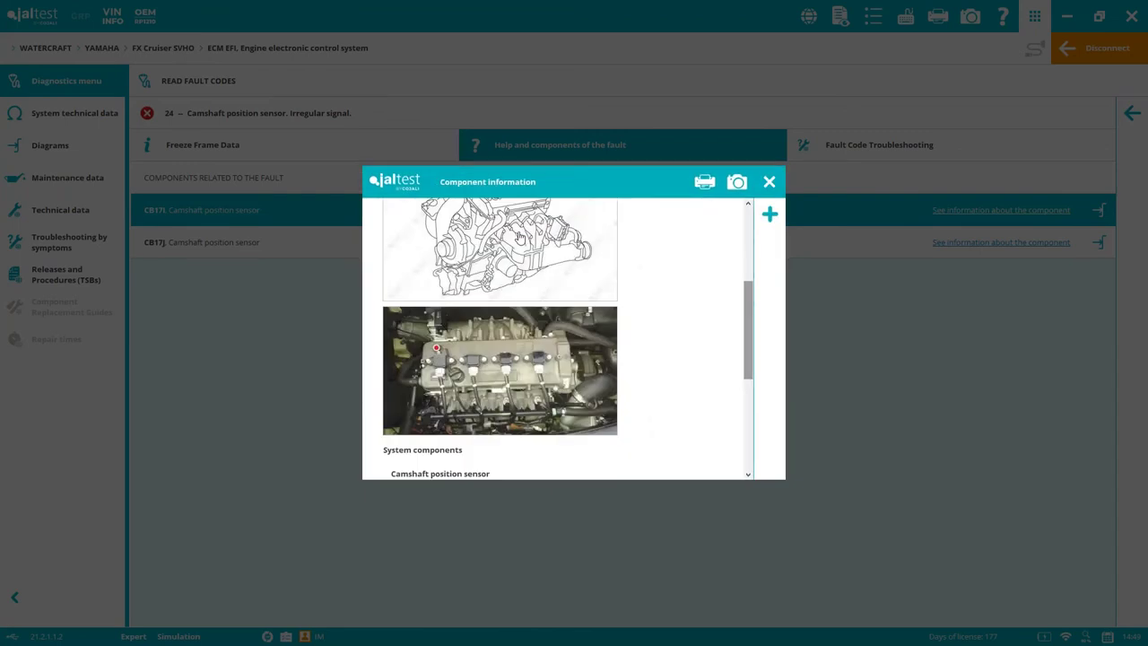
pyautogui.scroll(-4, 518, 236)
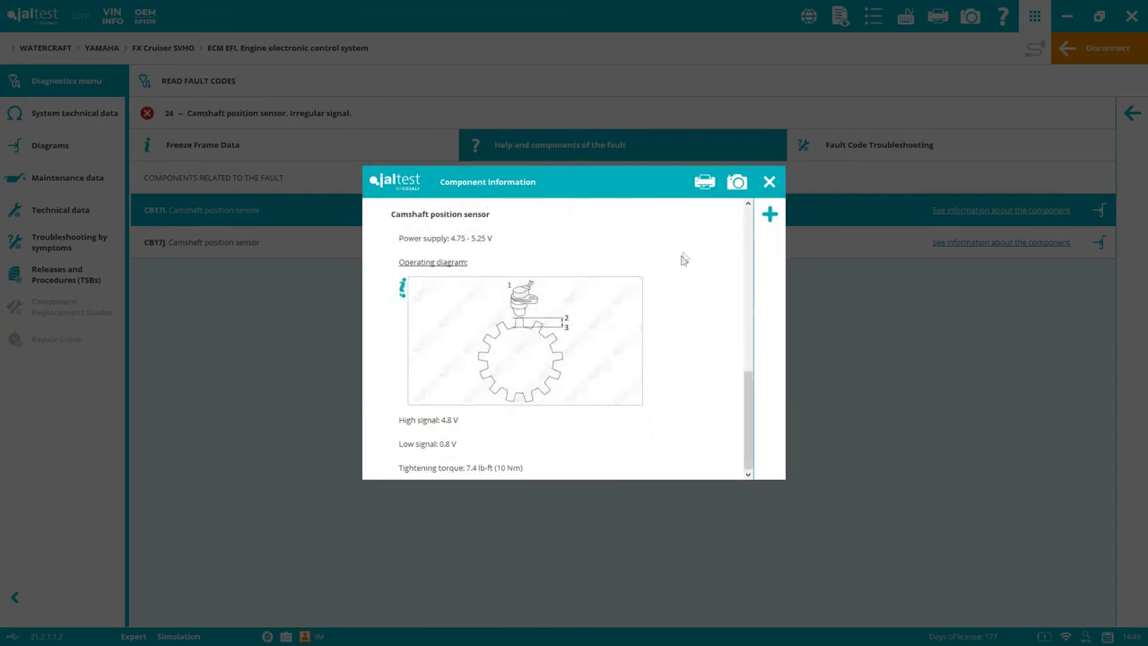
pyautogui.click(768, 182)
# Examine the CB17I camshaft position sensor in the engine wiring diagram and return to the components of the fault.
pyautogui.click(1098, 212)
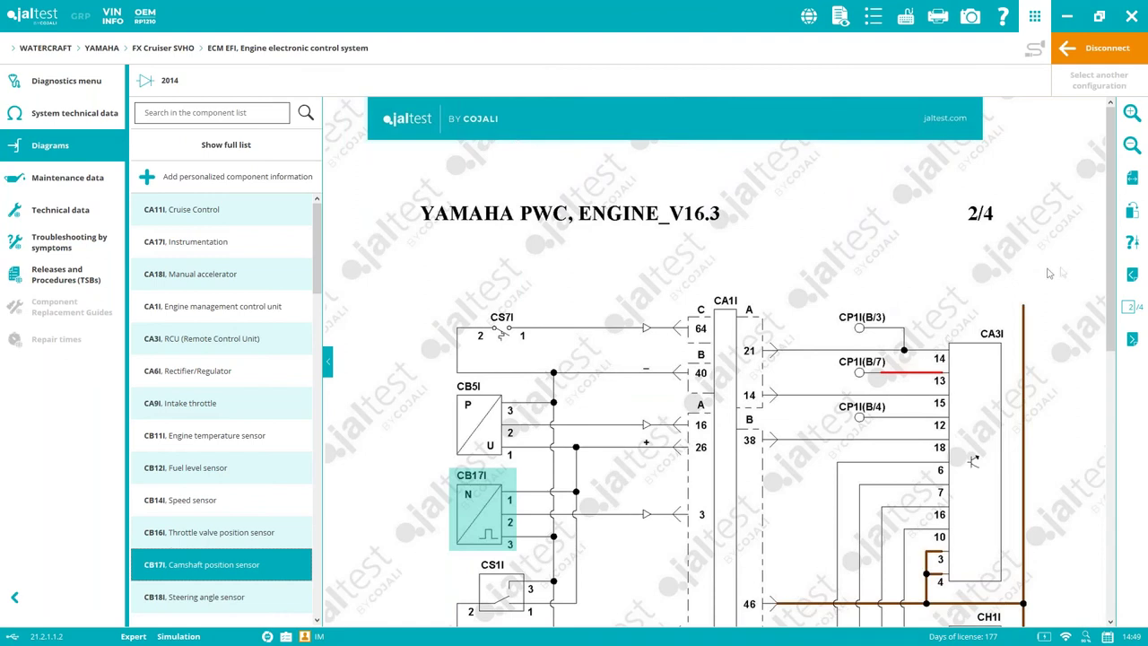
pyautogui.click(1127, 244)
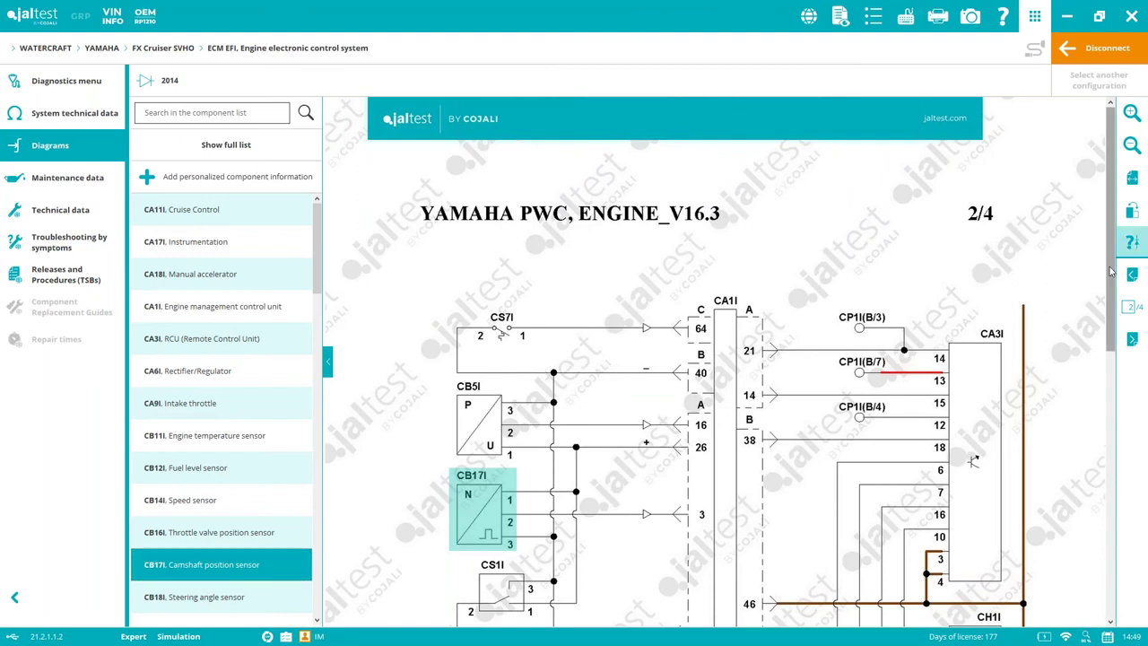
pyautogui.scroll(-1, 652, 464)
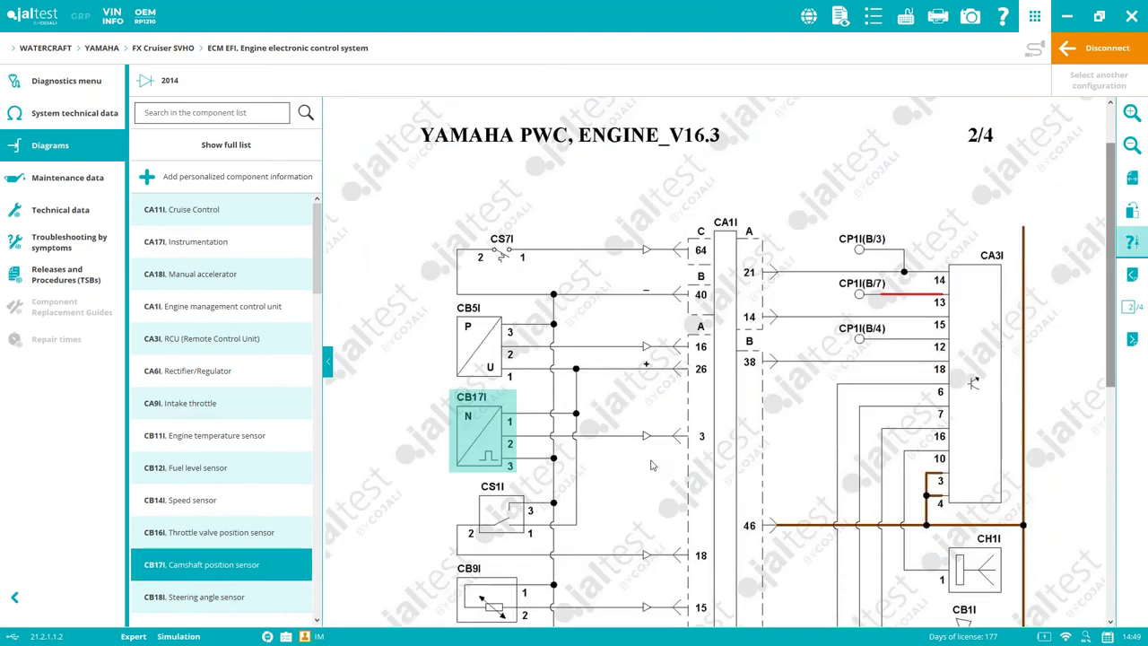
pyautogui.click(86, 85)
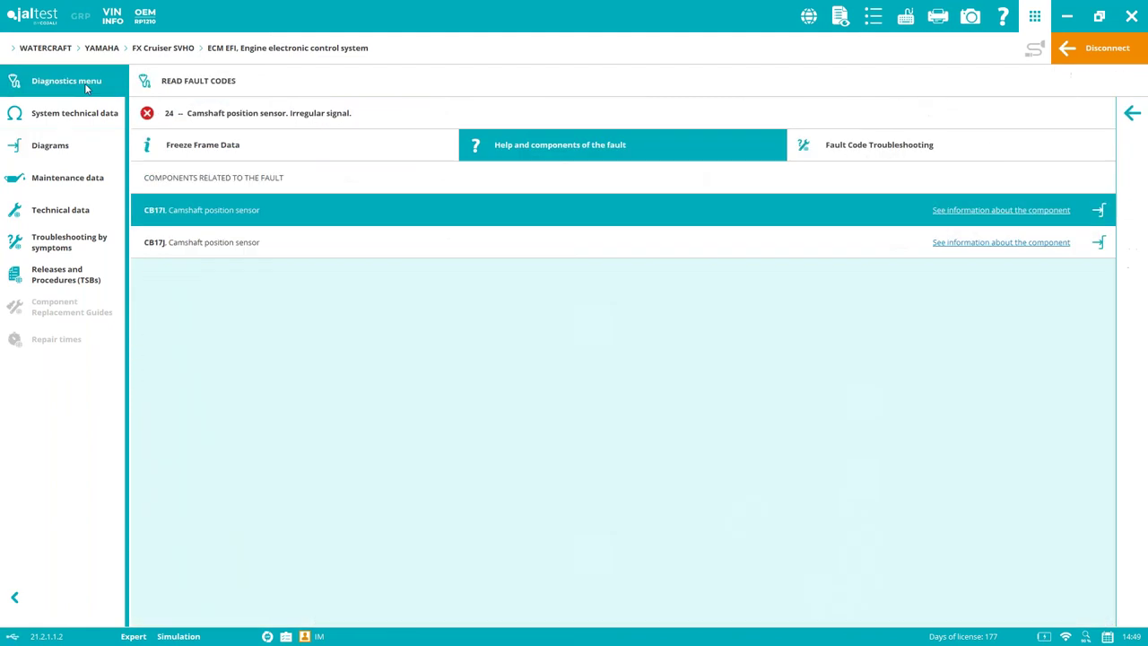
# Review the Fault Code Troubleshooting steps for camshaft position sensor code 24 and exit the fault code reading.
pyautogui.click(1030, 143)
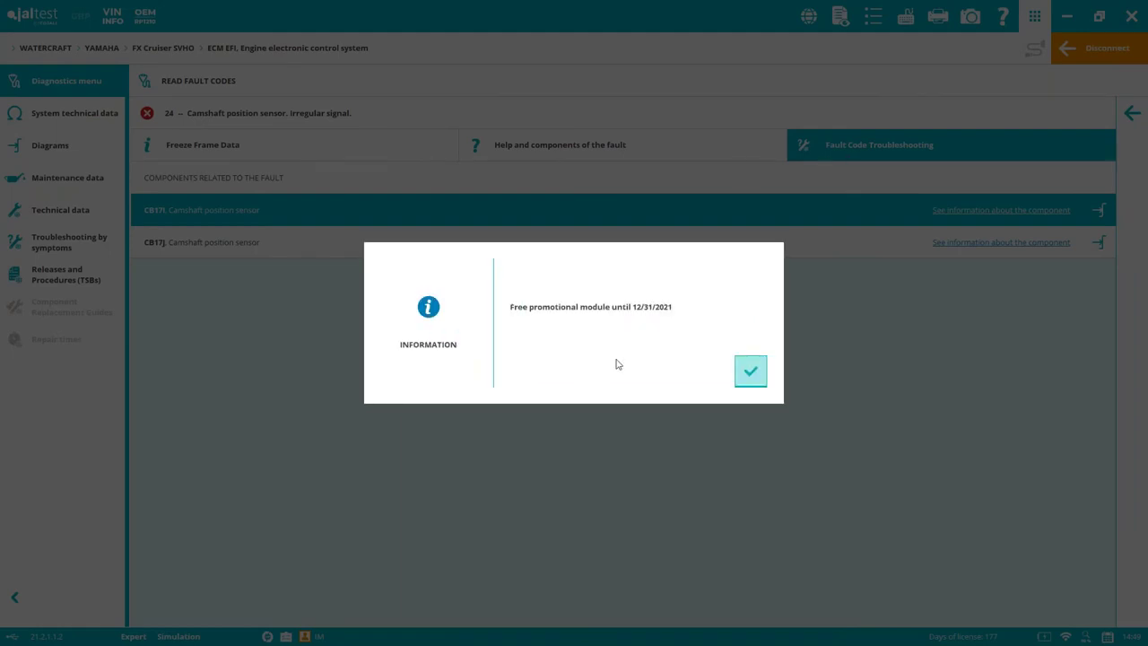
pyautogui.click(750, 371)
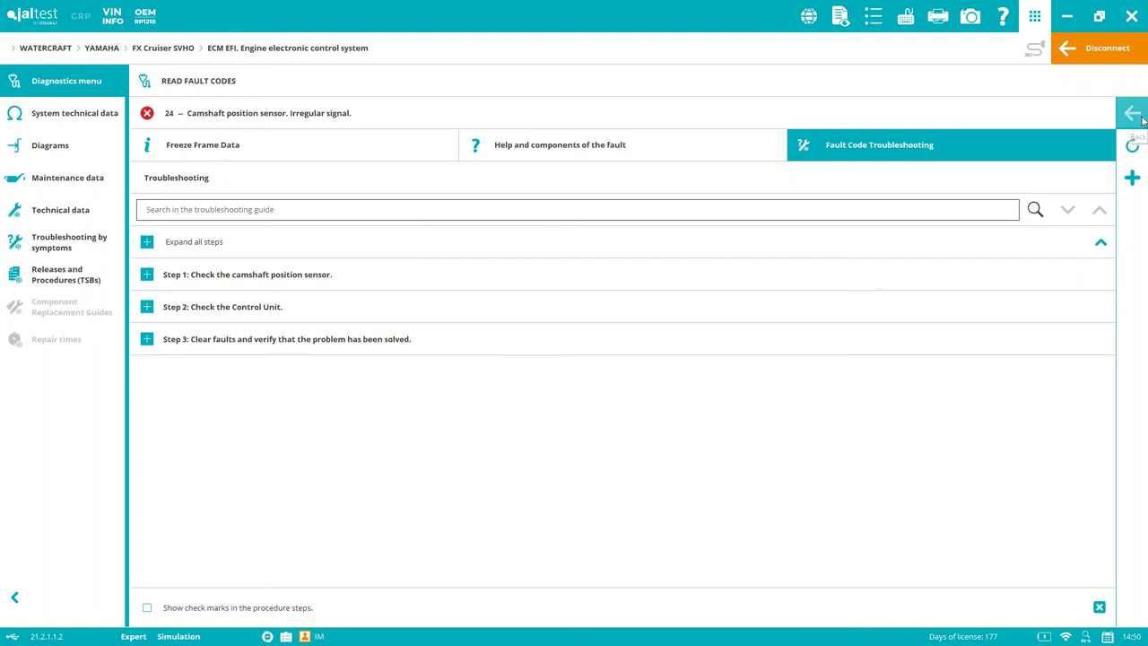
pyautogui.click(1136, 118)
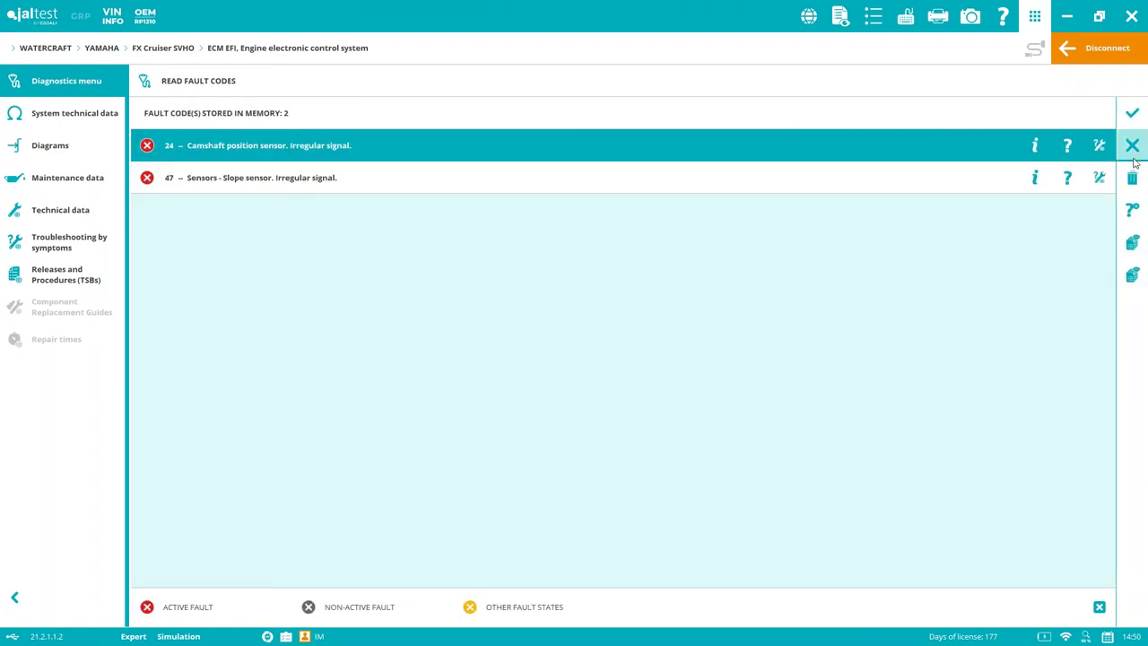
pyautogui.click(1132, 146)
# Check the engine operation hours by RPM range in the system data and return to the action selection.
pyautogui.click(658, 354)
pyautogui.click(224, 176)
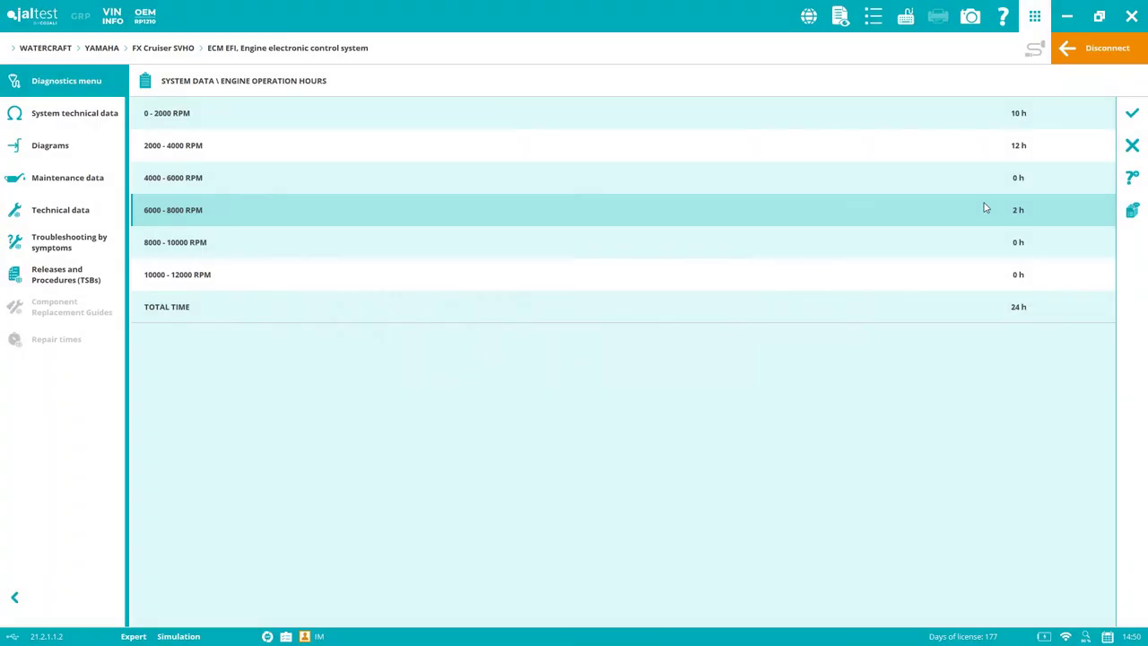
pyautogui.click(1131, 144)
pyautogui.click(1131, 143)
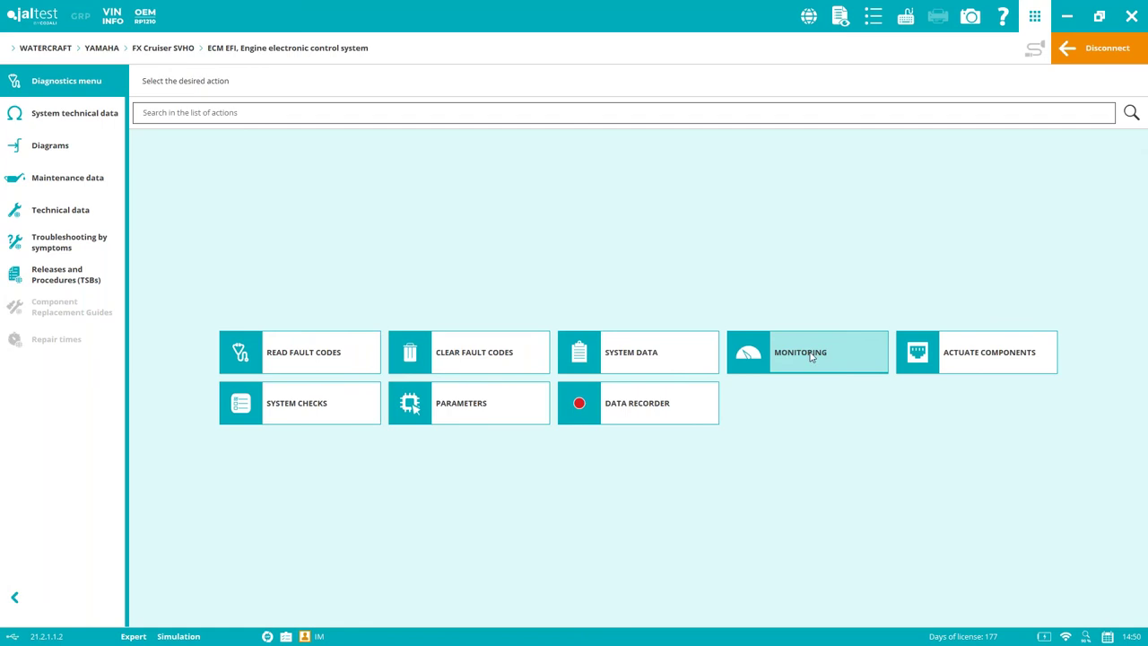
# Review the engine system's available component actuations and system checks, returning to the action selection after each.
pyautogui.click(923, 354)
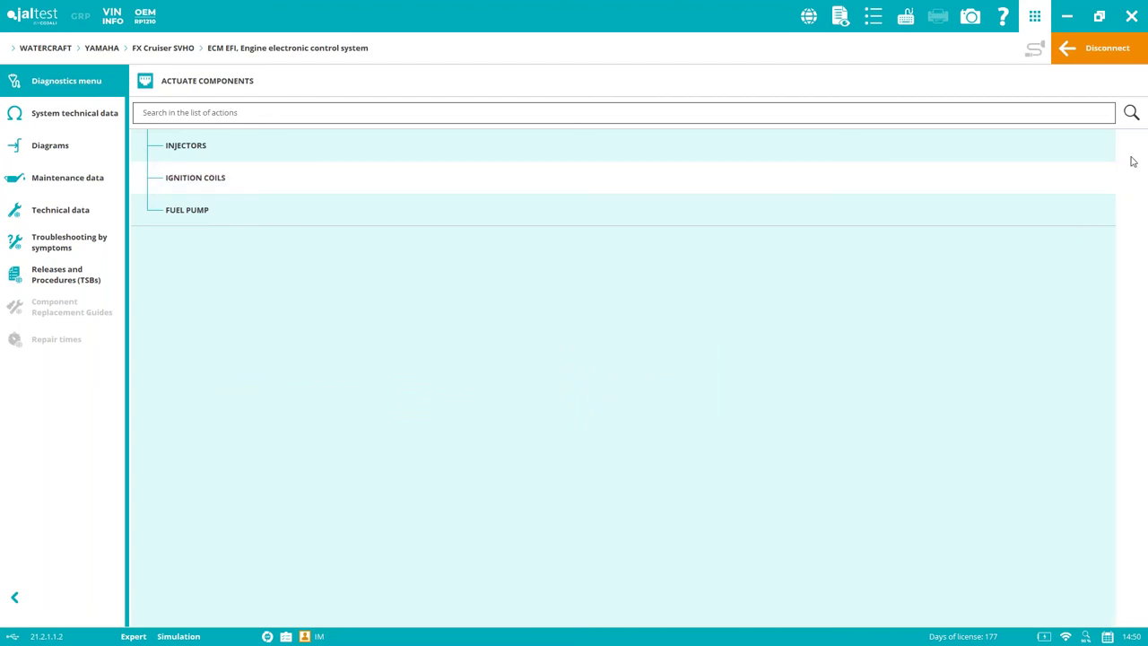
pyautogui.click(1131, 149)
pyautogui.click(319, 407)
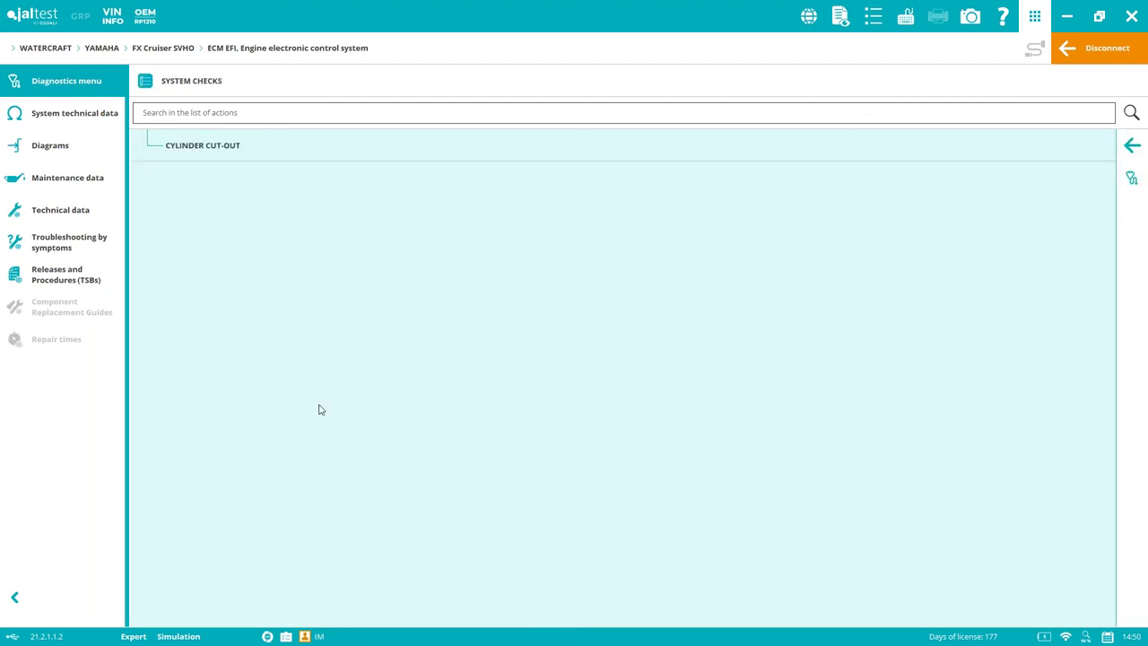
pyautogui.click(1134, 152)
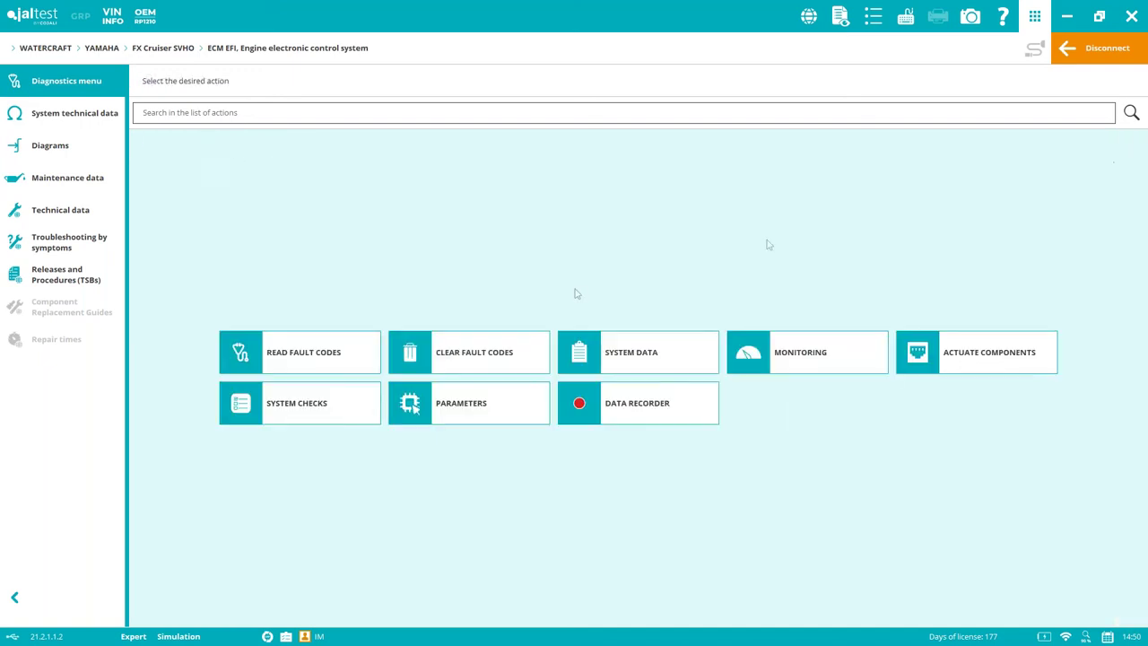
# Open the Parameters section of the ECM EFI engine system.
pyautogui.click(491, 414)
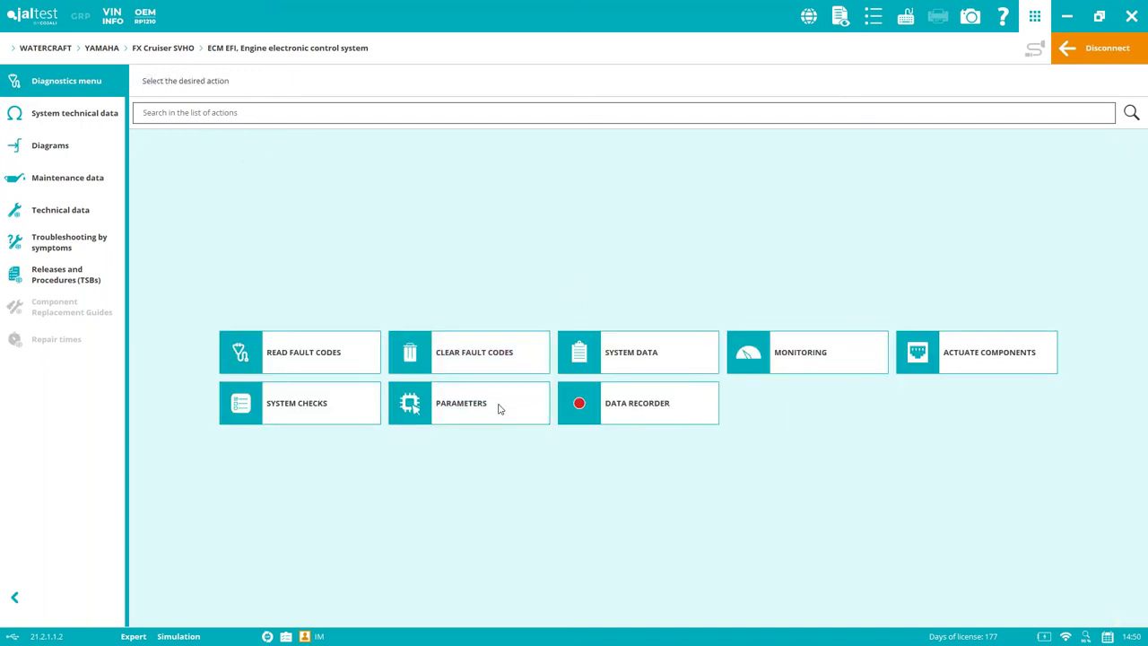